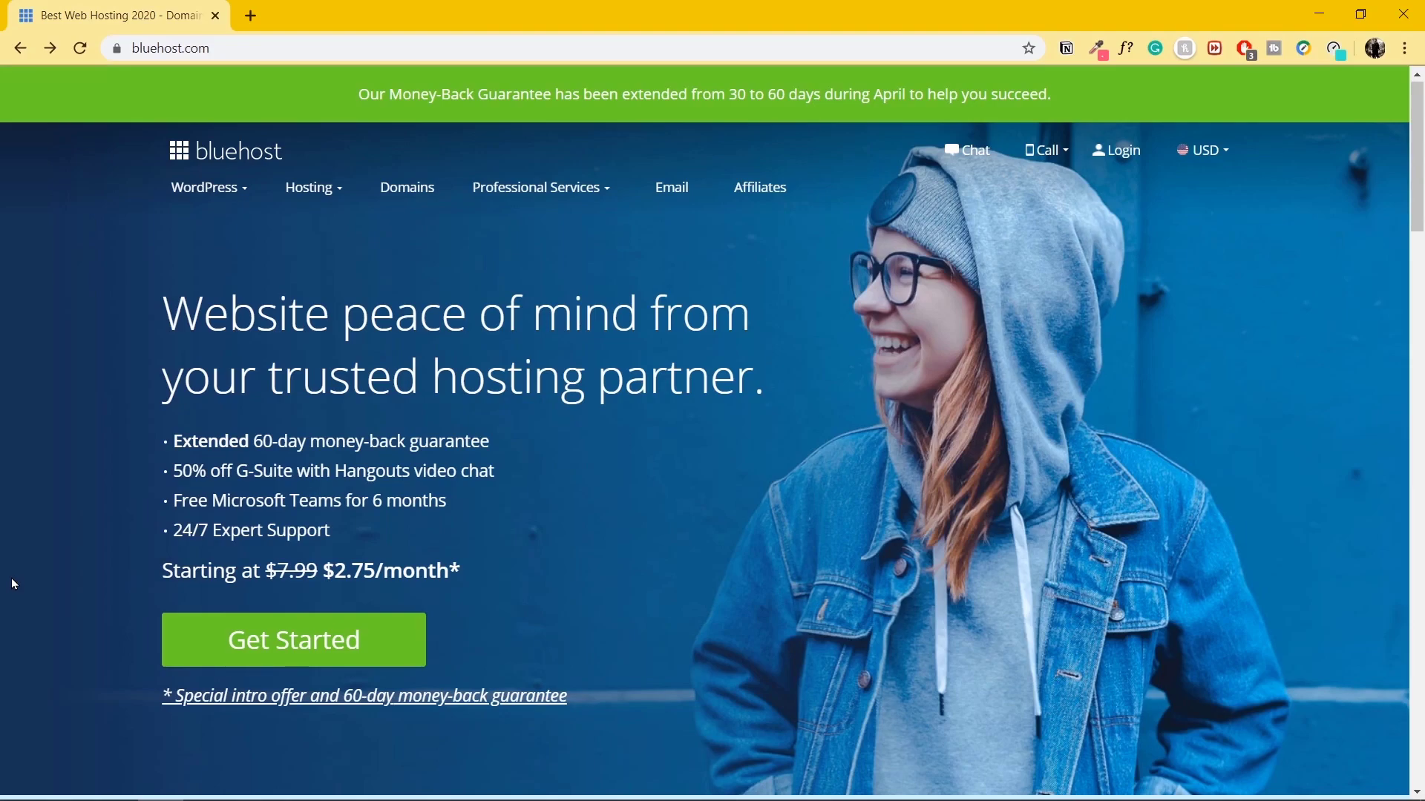
Select Bluehost's Choice Plus shared hosting plan to reach domain setup.
left_click(364, 643)
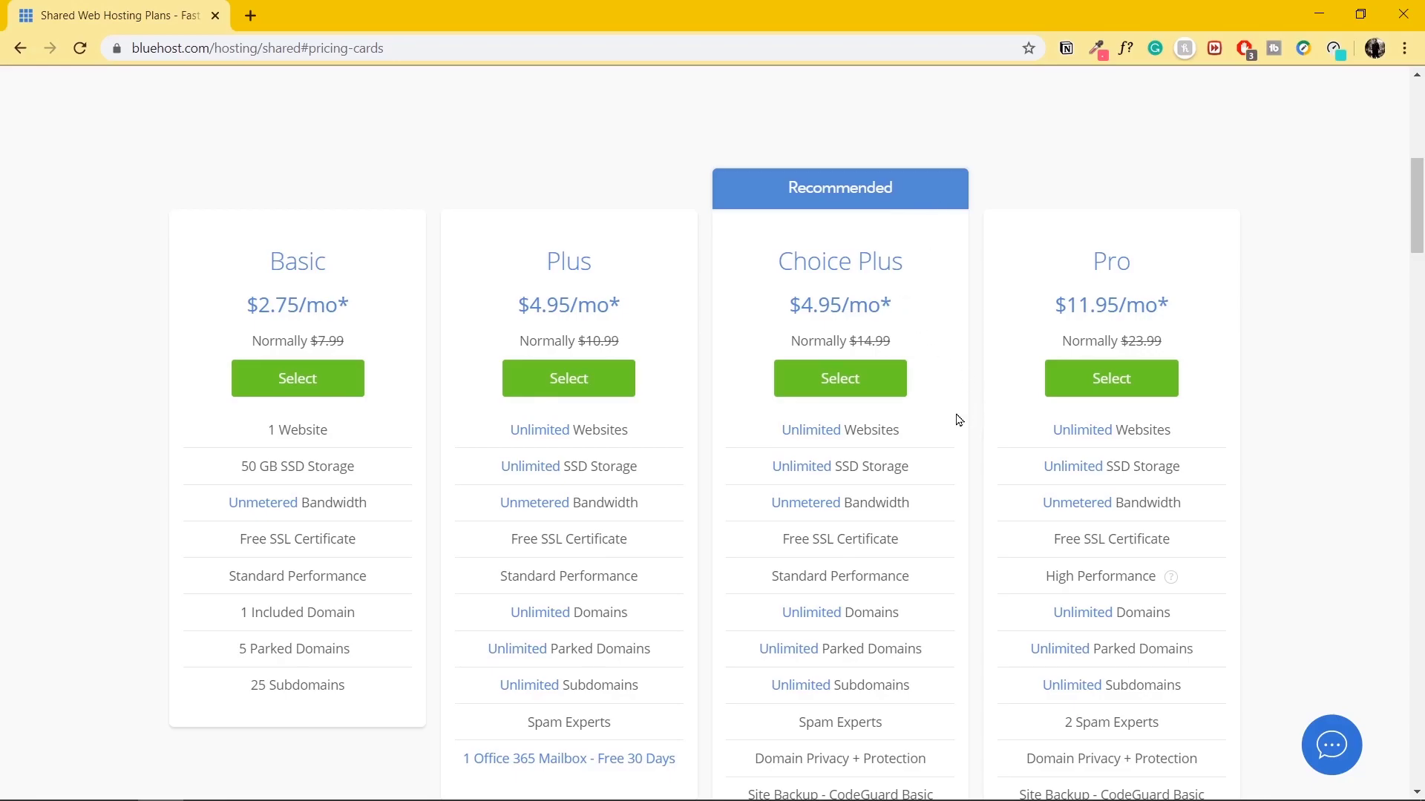
left_click(854, 394)
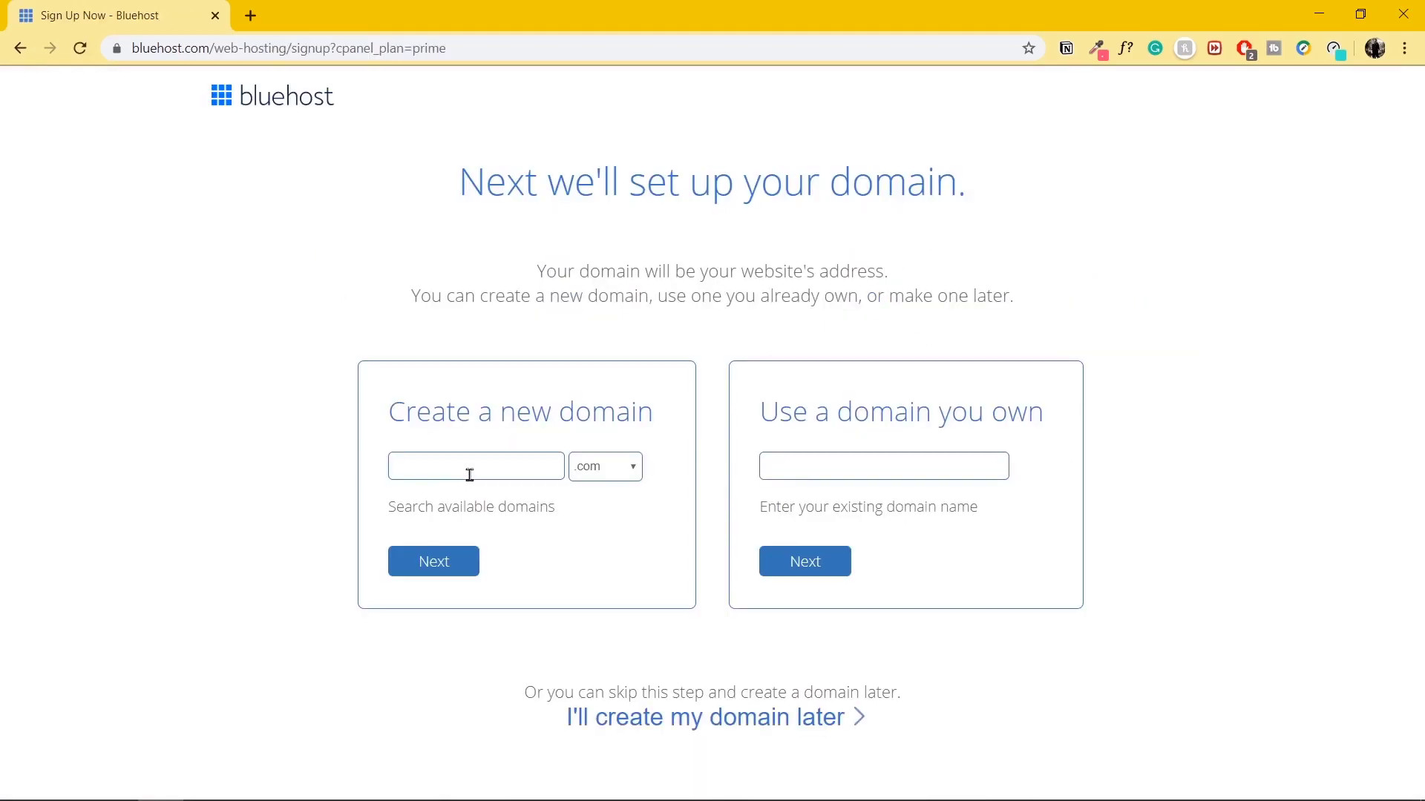
Register the new domain csabinitio and fill in the account information form.
left_click(485, 463)
type("csabinitio")
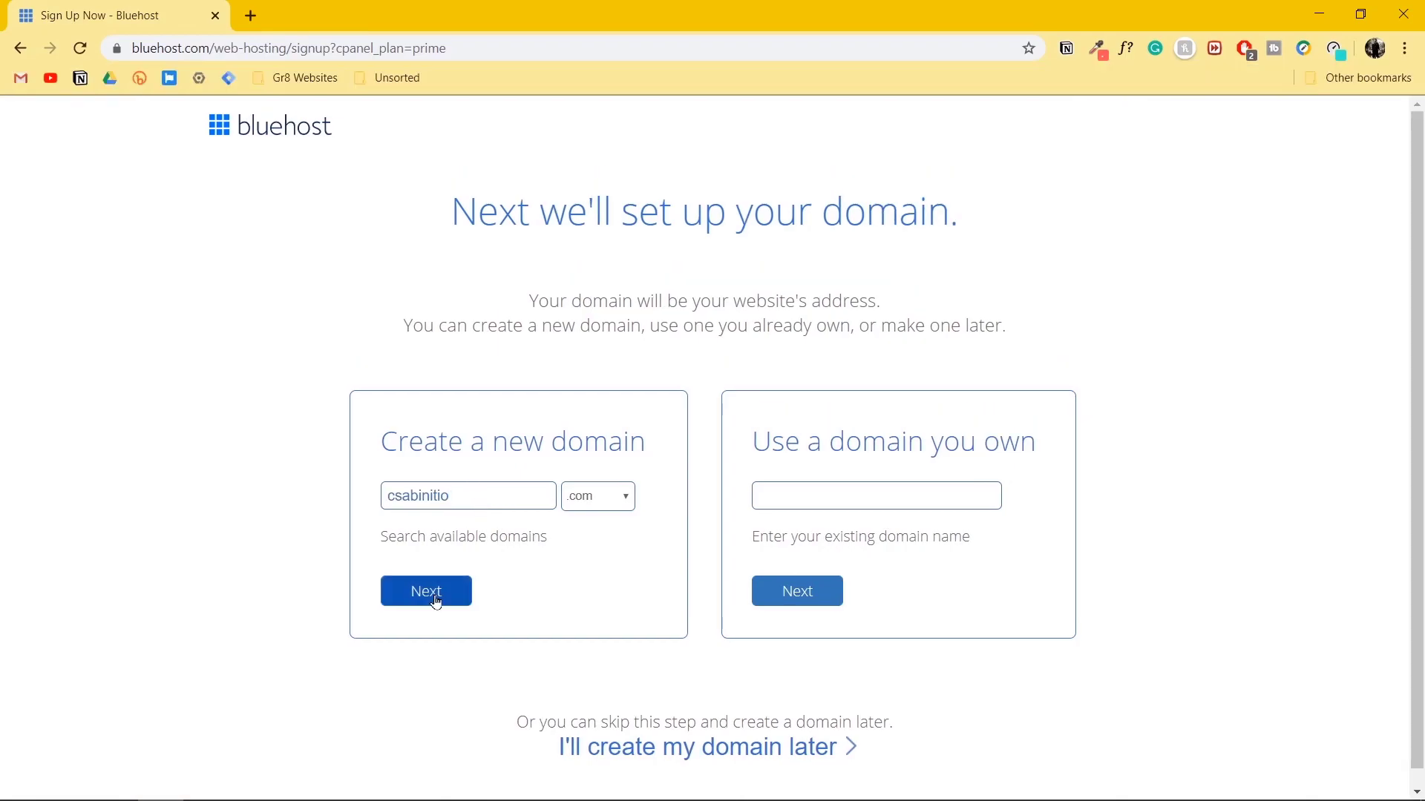
left_click(437, 601)
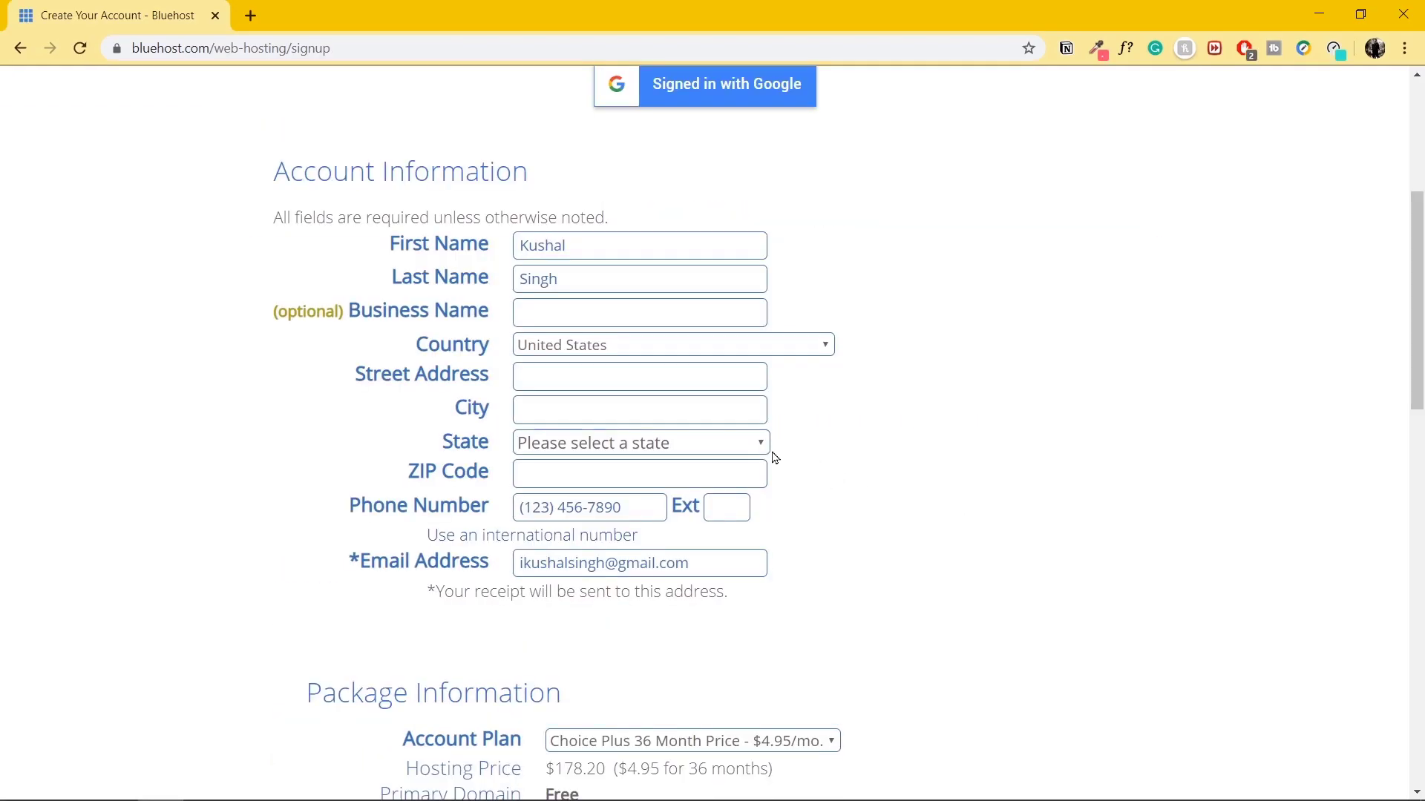
left_click(594, 312)
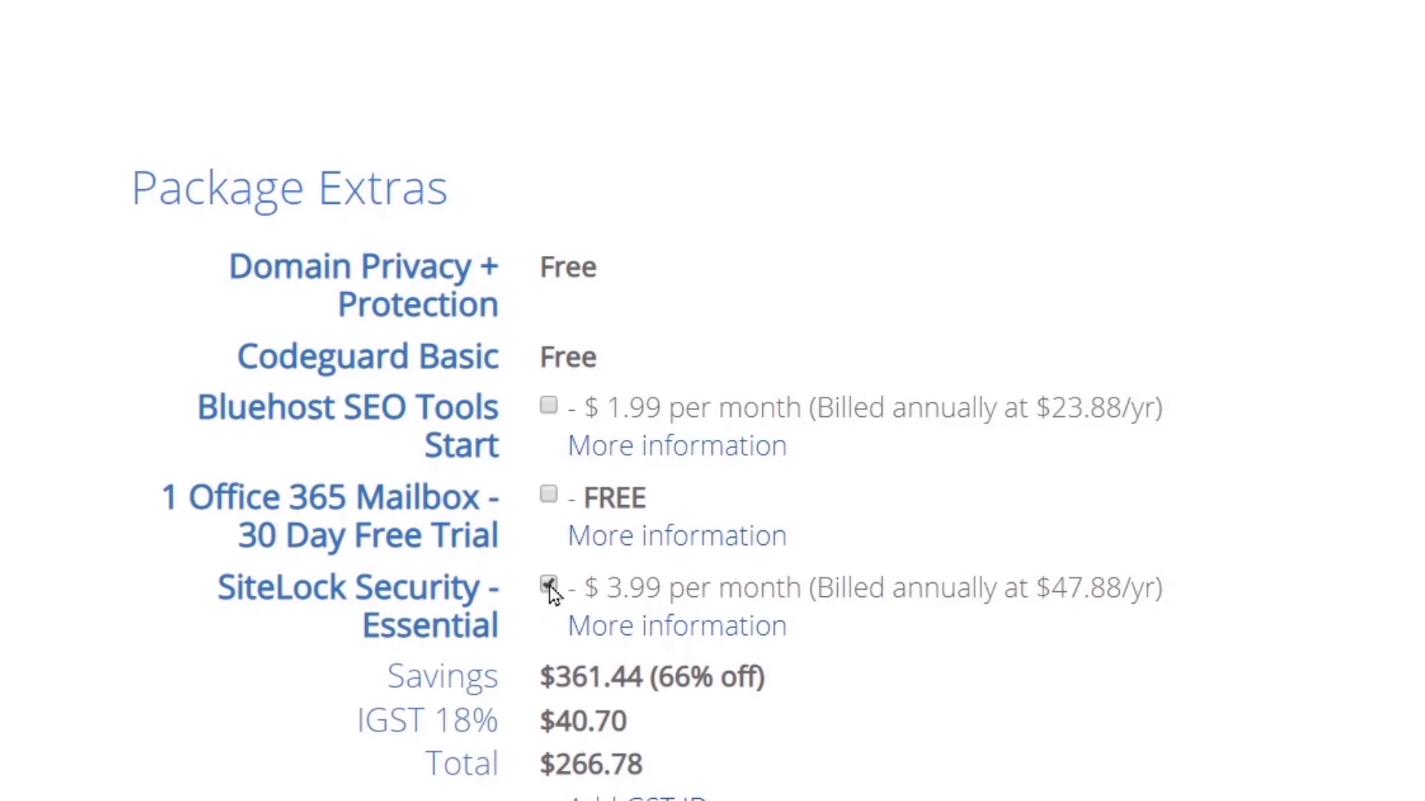
Remove the SiteLock Security add-on and enter the card number and security code.
left_click(549, 586)
scroll(1208, 559, "down", 10)
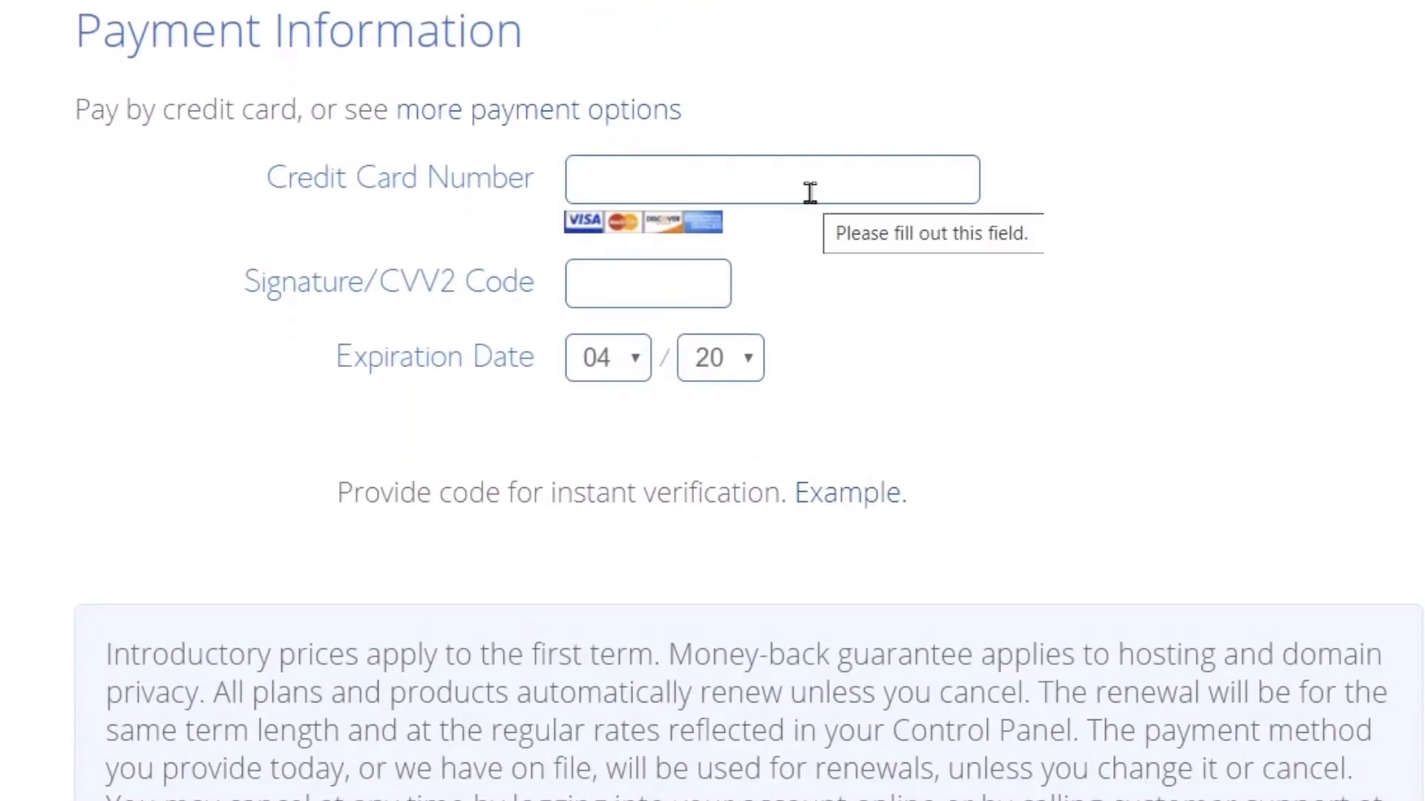
left_click(809, 193)
type("4111111111111111")
left_click(652, 281)
type("123")
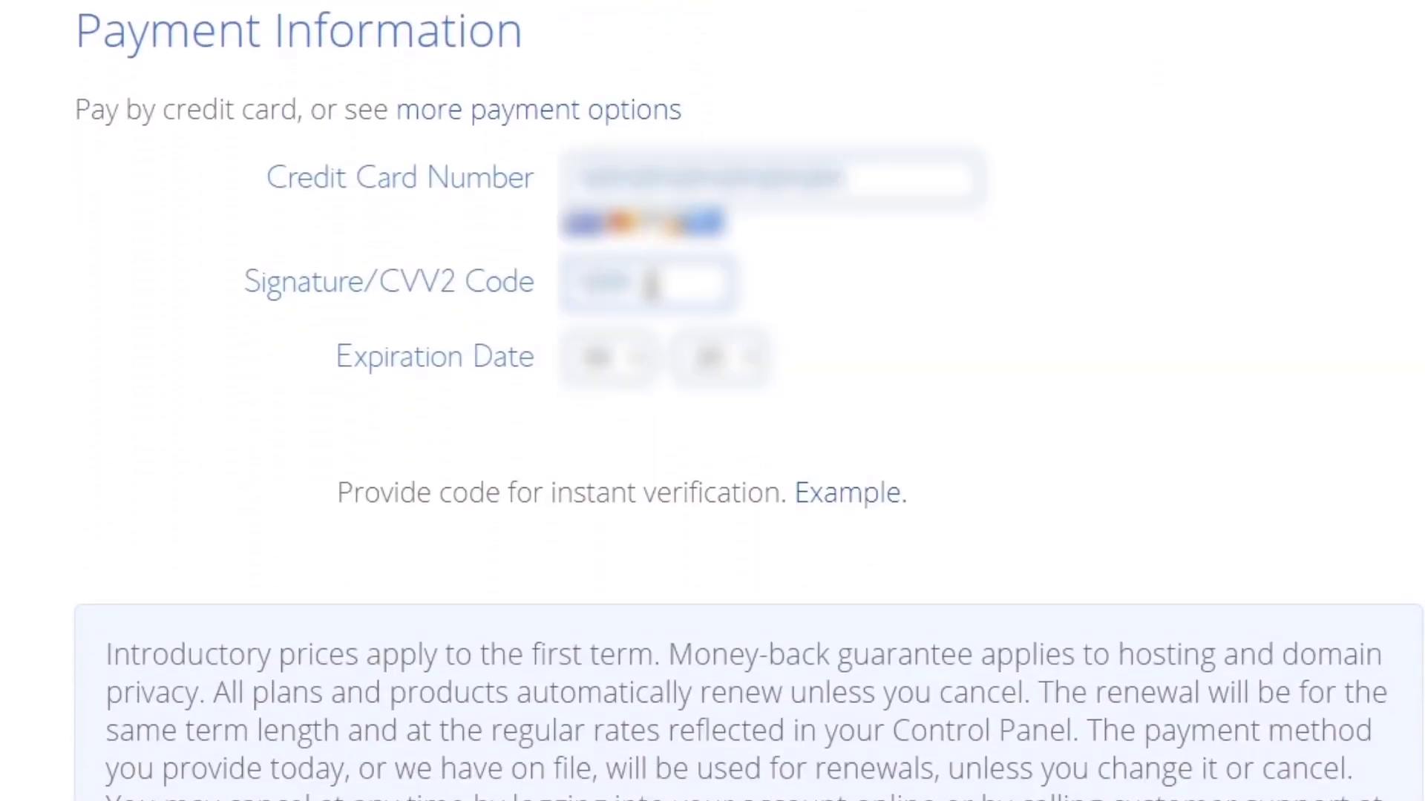
Accept the terms of service and submit the 36-month hosting order.
scroll(819, 407, "down", 4)
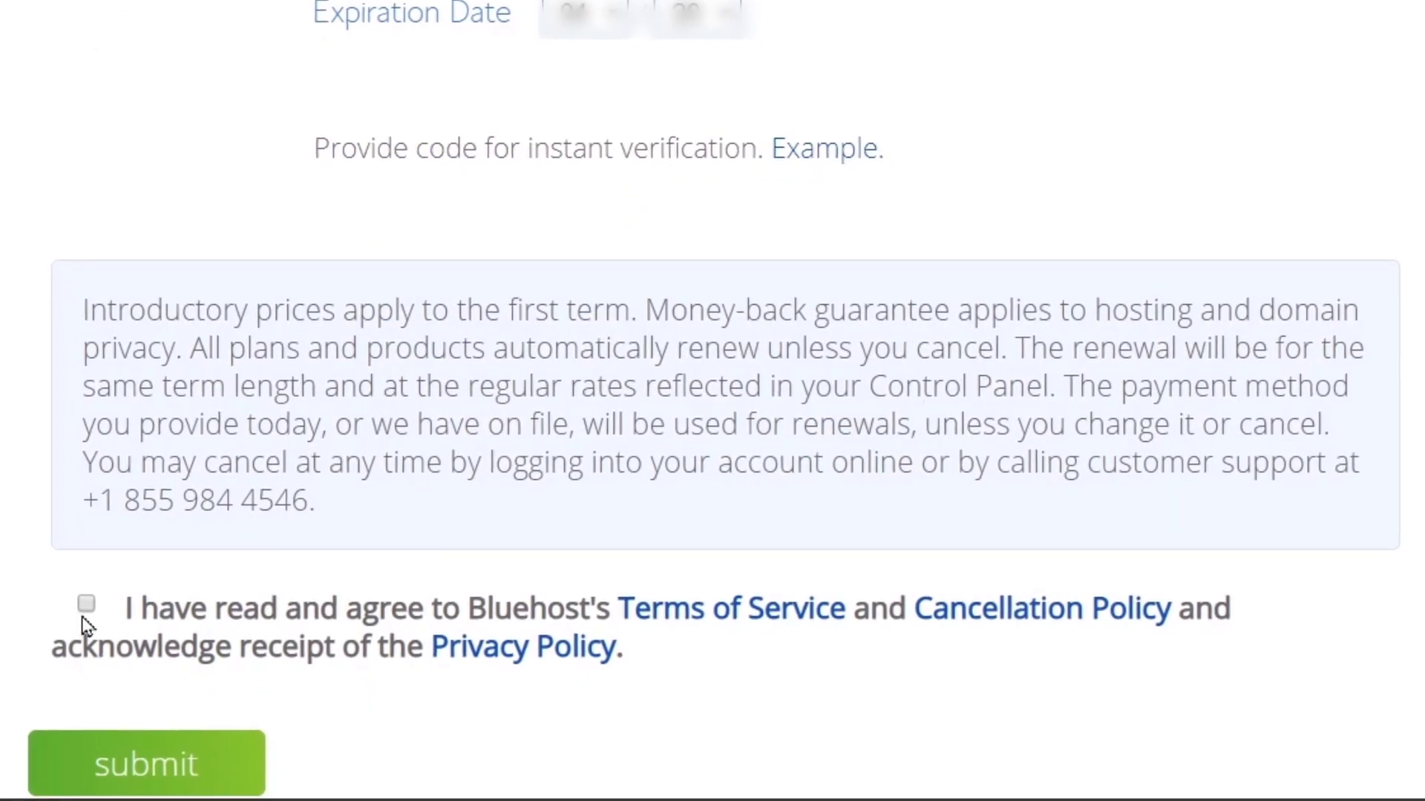
left_click(88, 605)
left_click(91, 775)
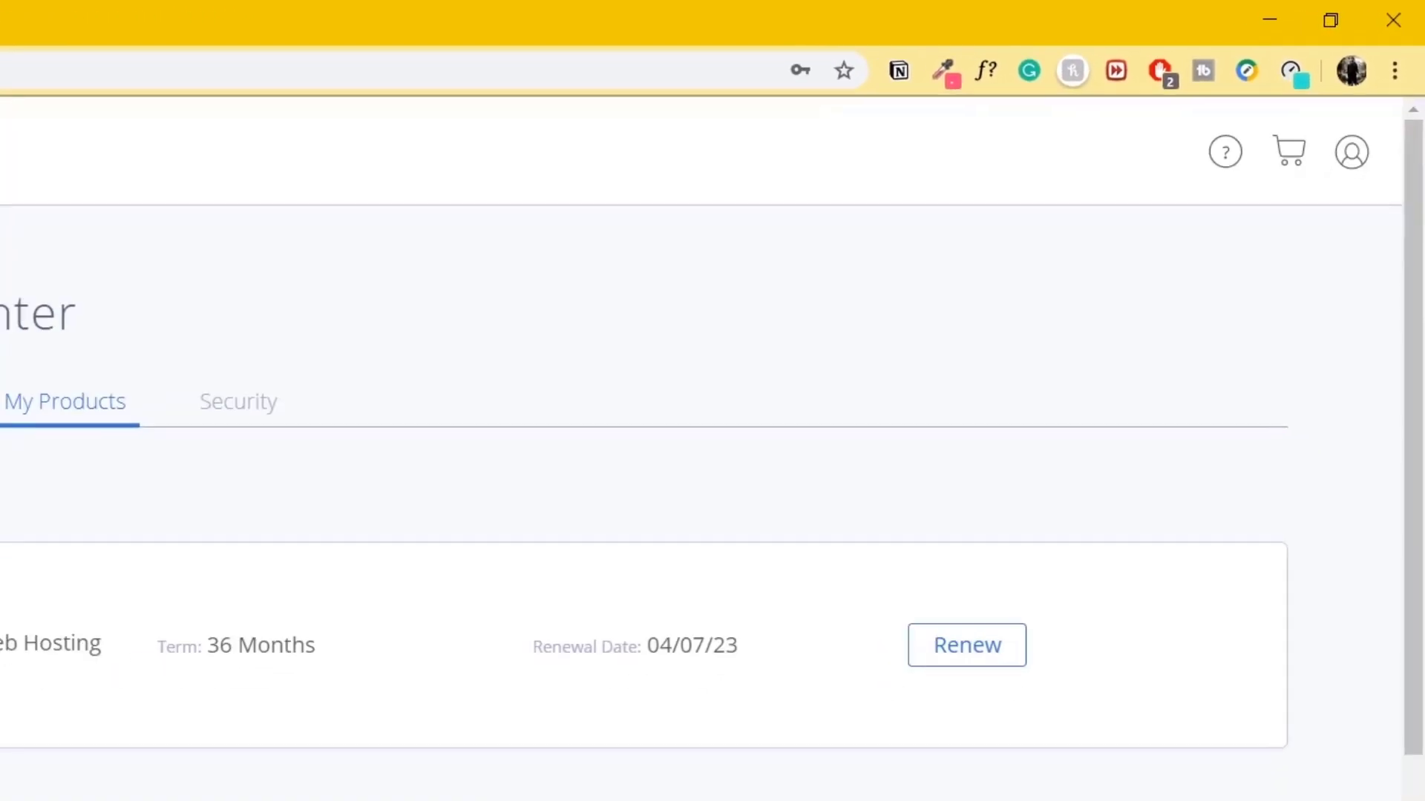
Open WordPress's overview in the Softaculous Apps Installer under cPanel's Advanced section.
left_click(90, 484)
scroll(548, 405, "down", 6)
scroll(547, 404, "down", 12)
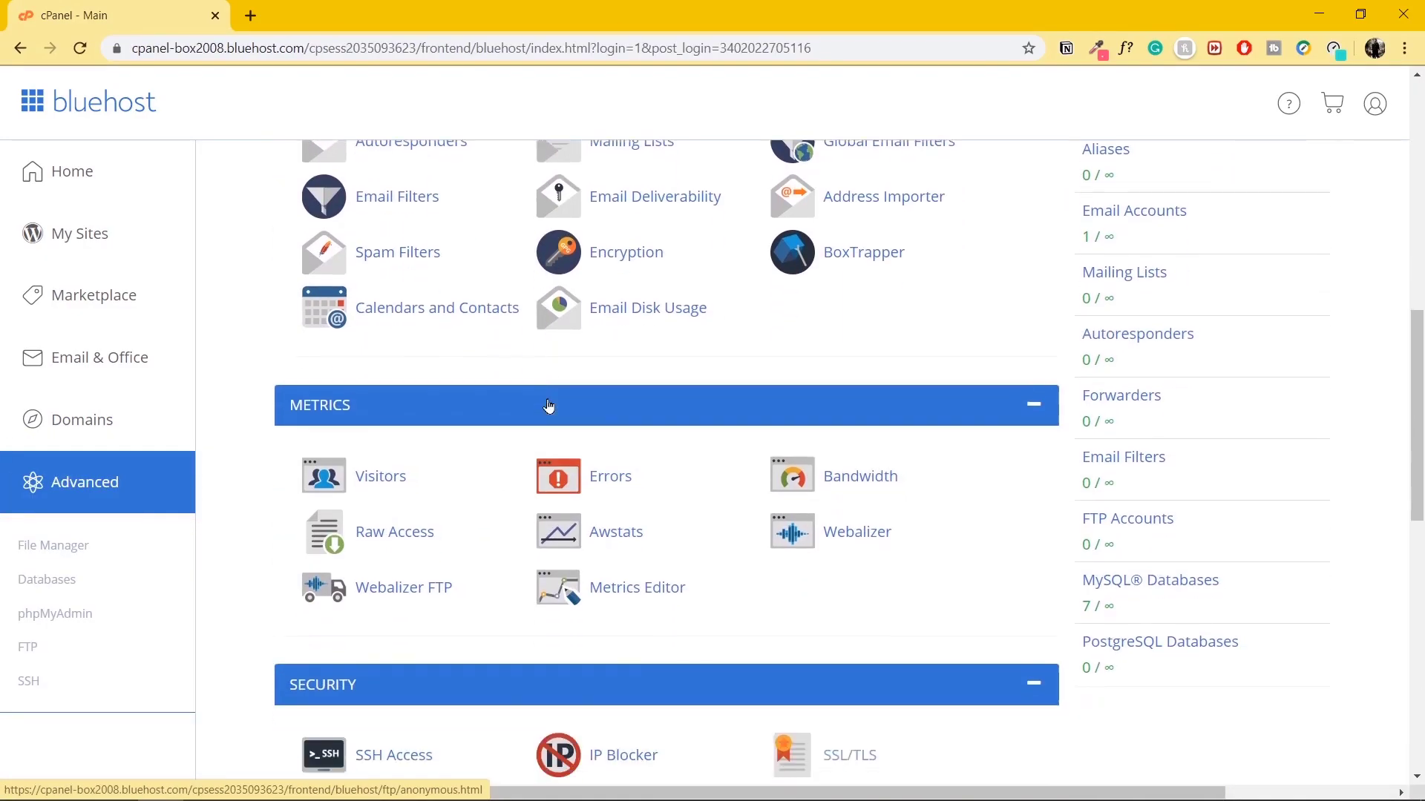
left_click(457, 492)
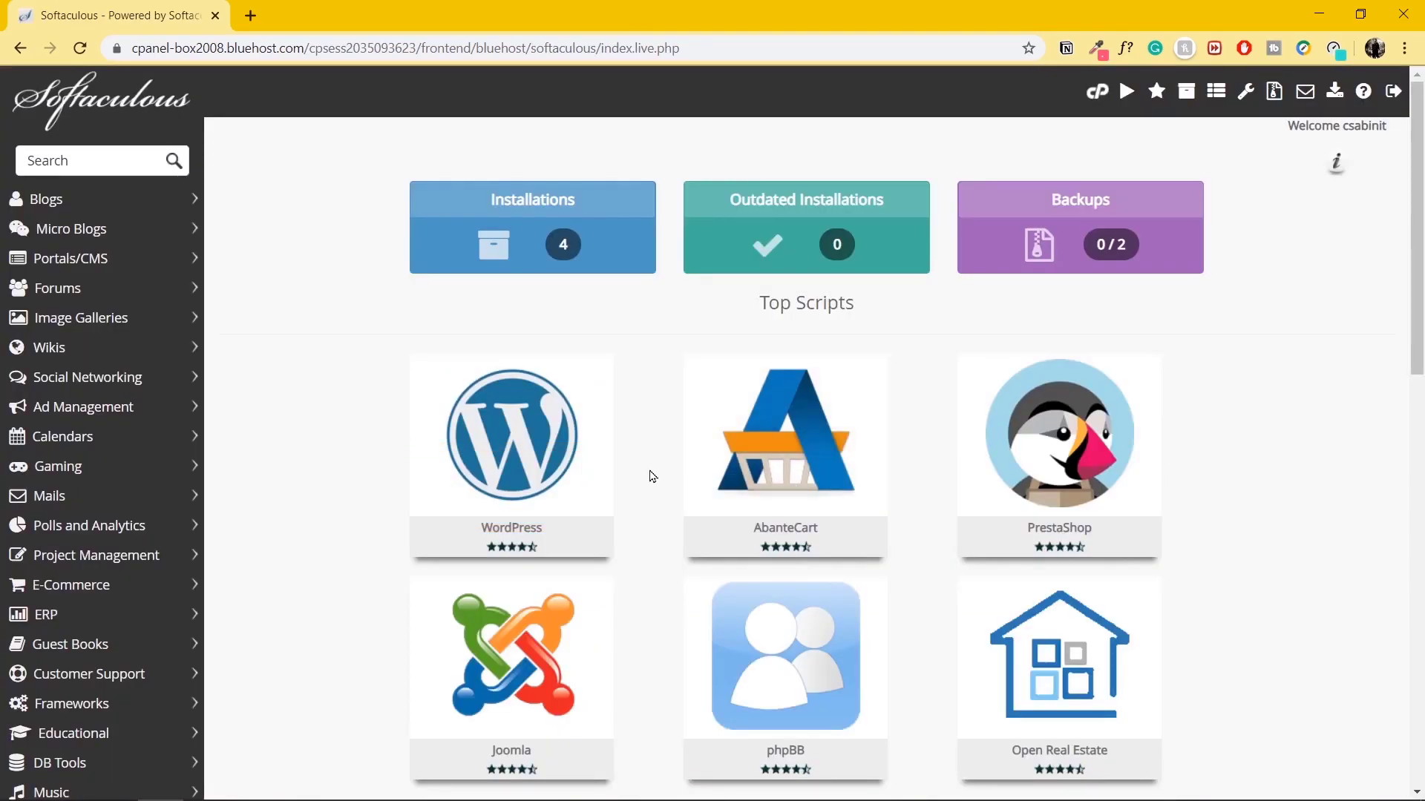
left_click(573, 486)
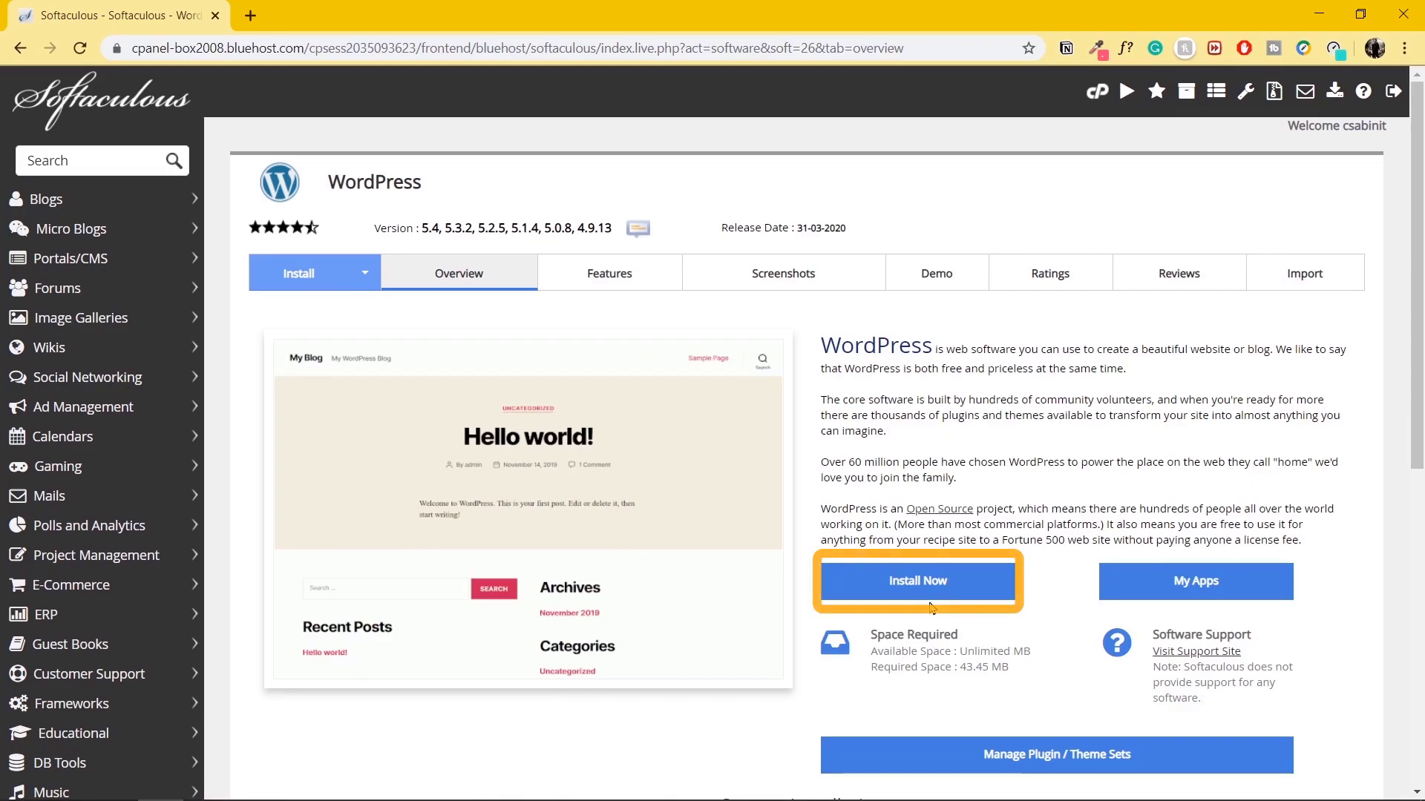
Start the WordPress install form and keep version 5.4.
left_click(929, 598)
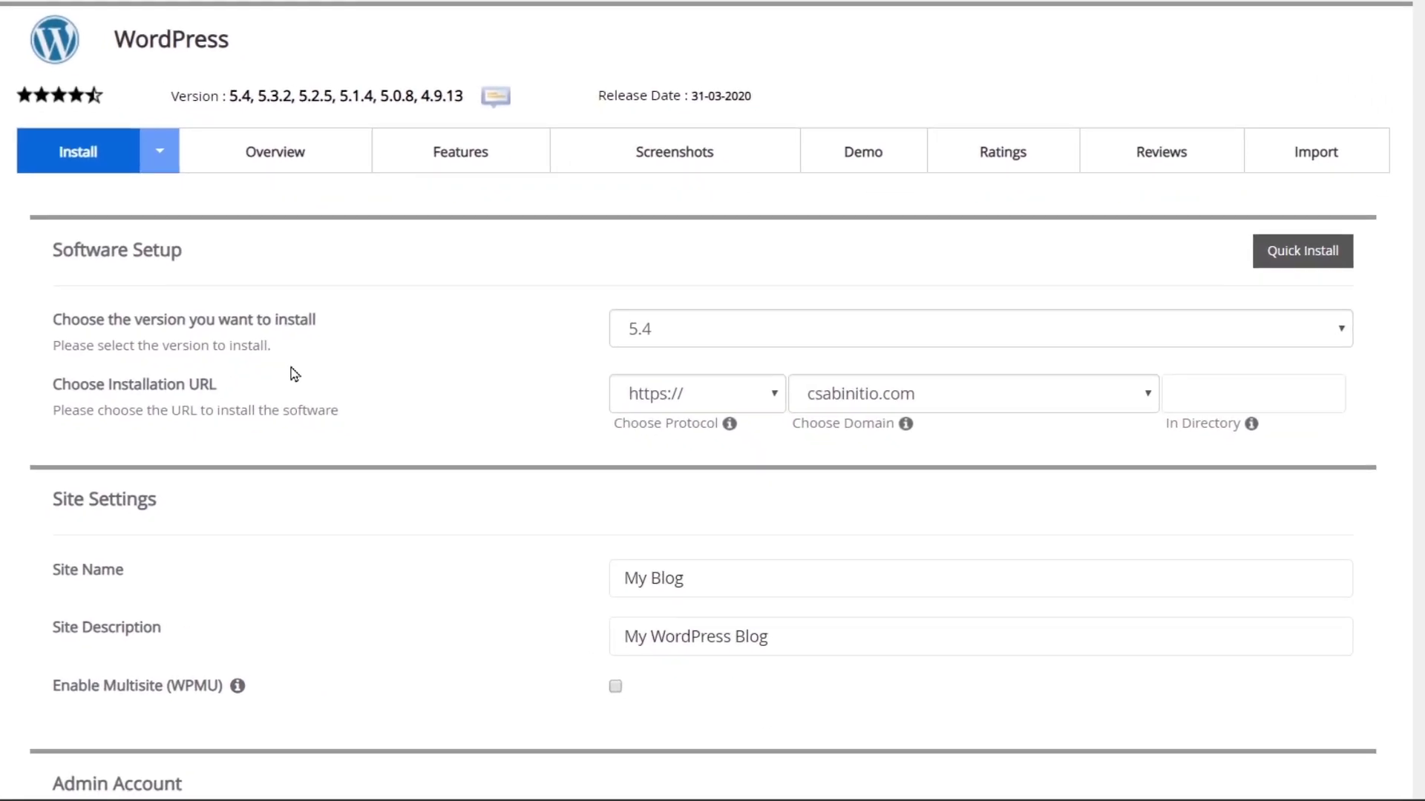
left_click(729, 337)
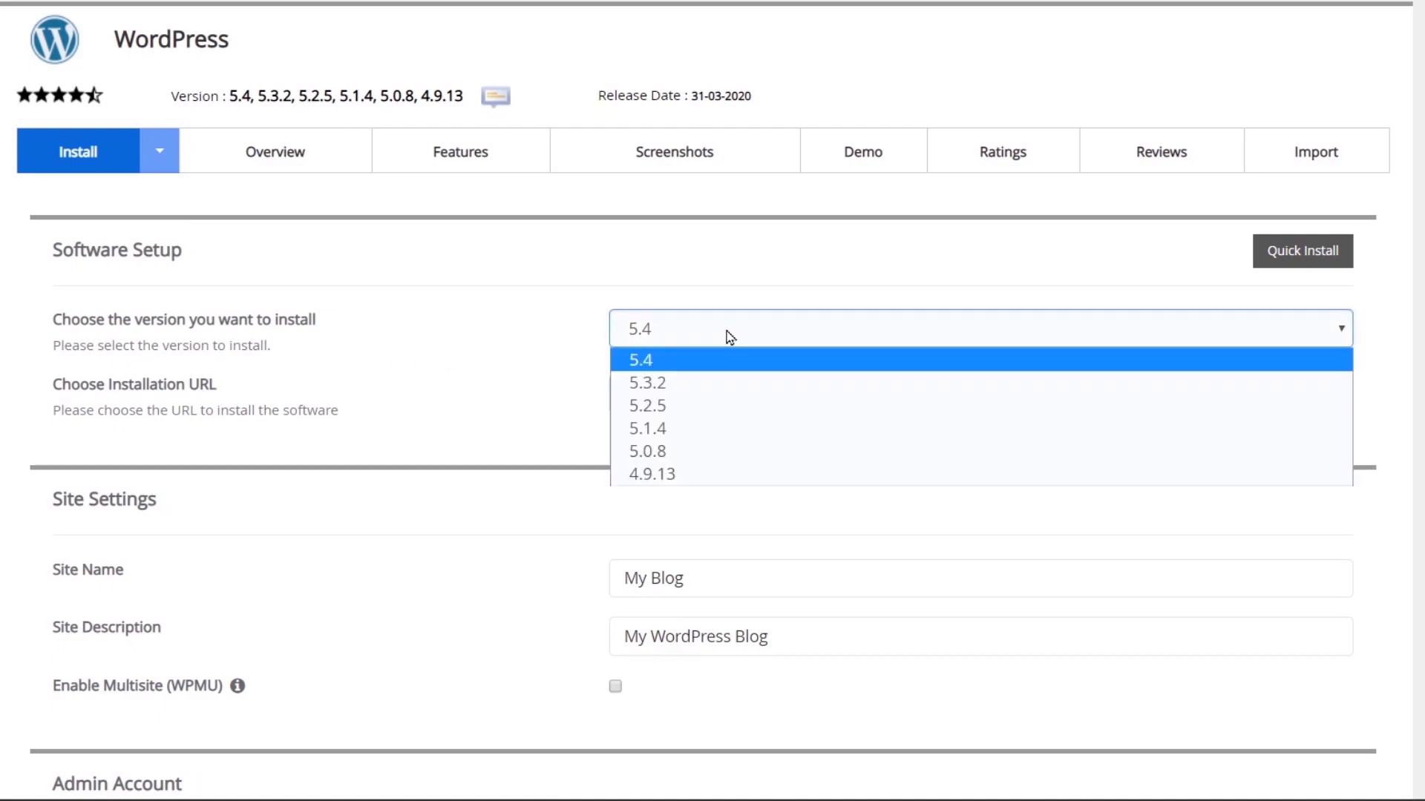
left_click(715, 358)
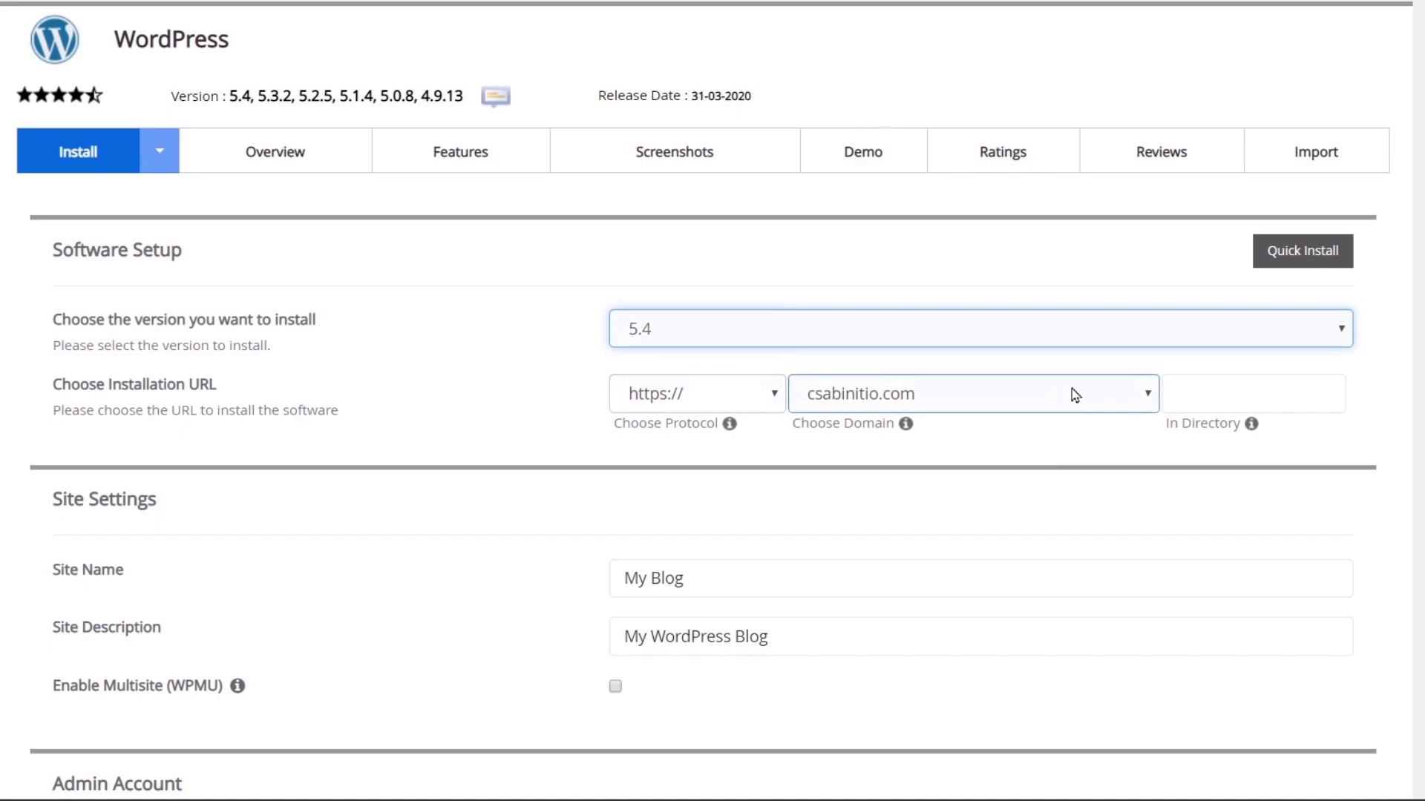
scroll(427, 422, "down", 6)
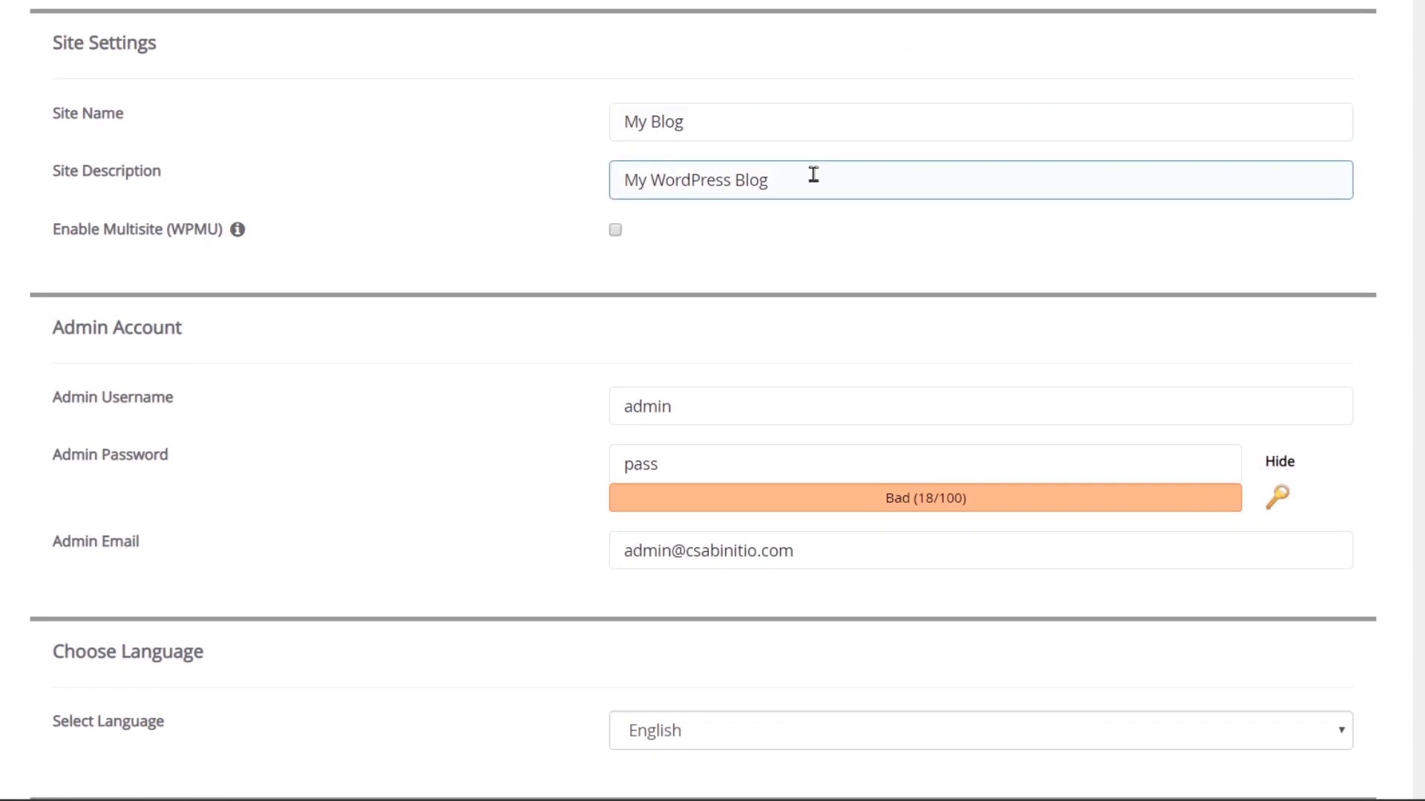
Set admin username csadmin with a strong password and run the installation.
double_click(715, 412)
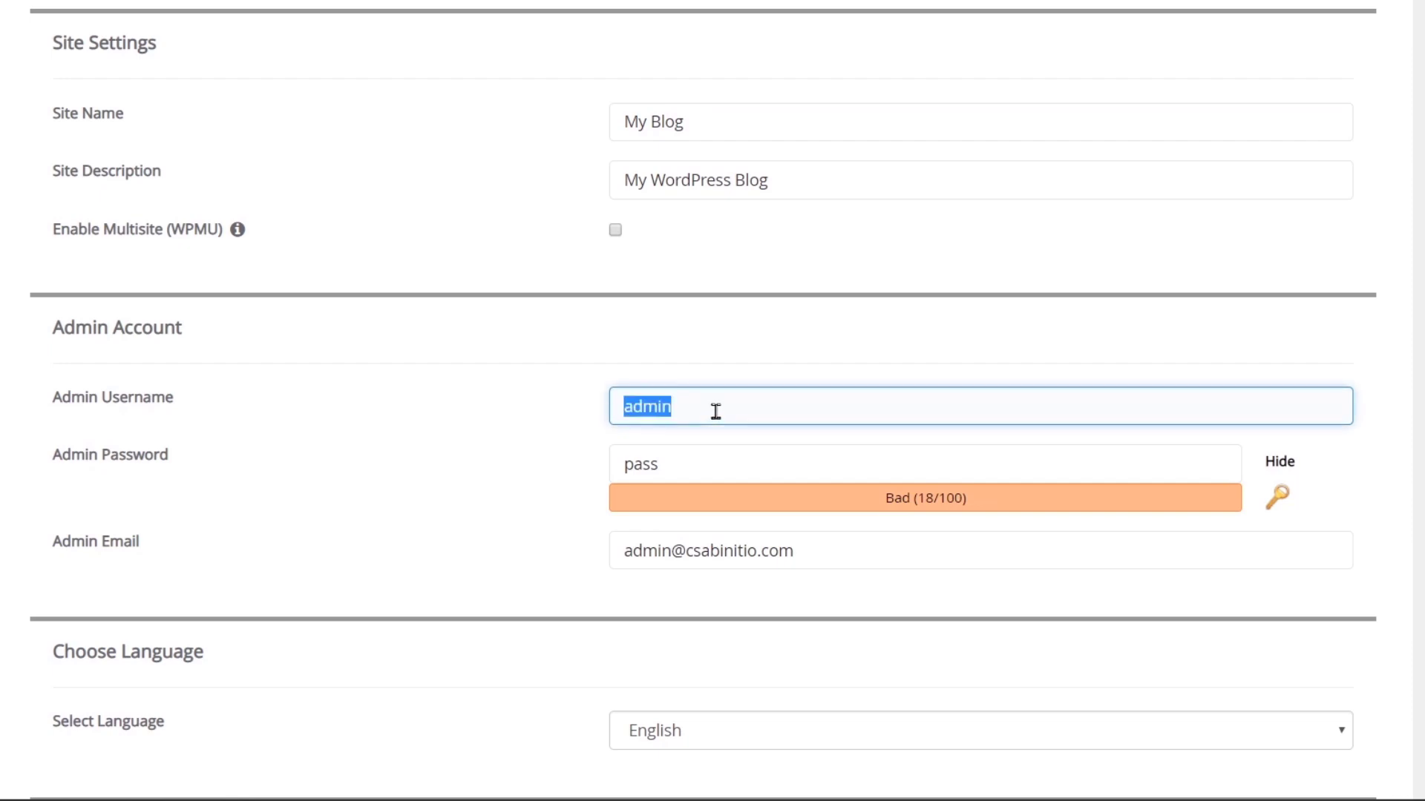
type("csadmin")
key("Tab")
type("P@ssw0rd123")
left_click(518, 490)
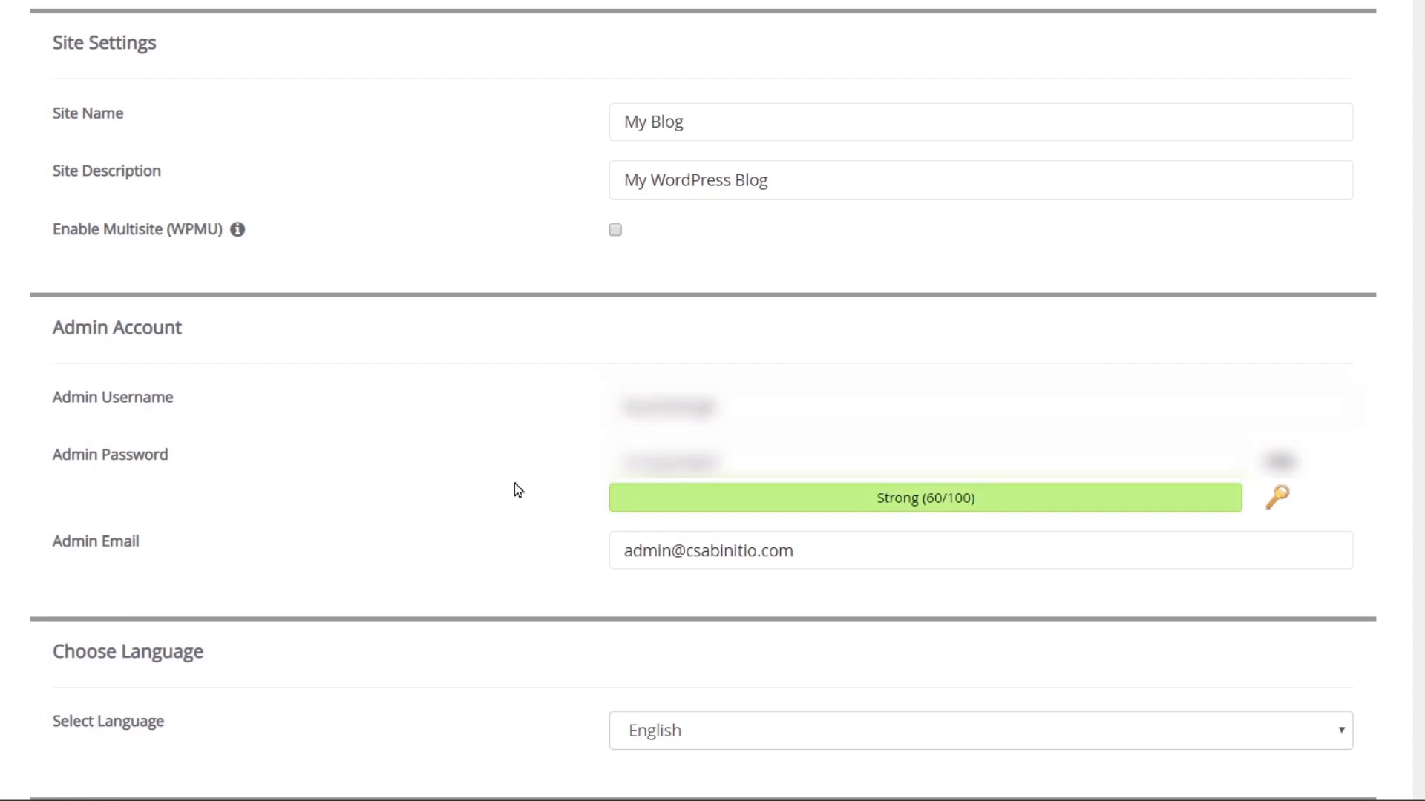
scroll(517, 490, "down", 9)
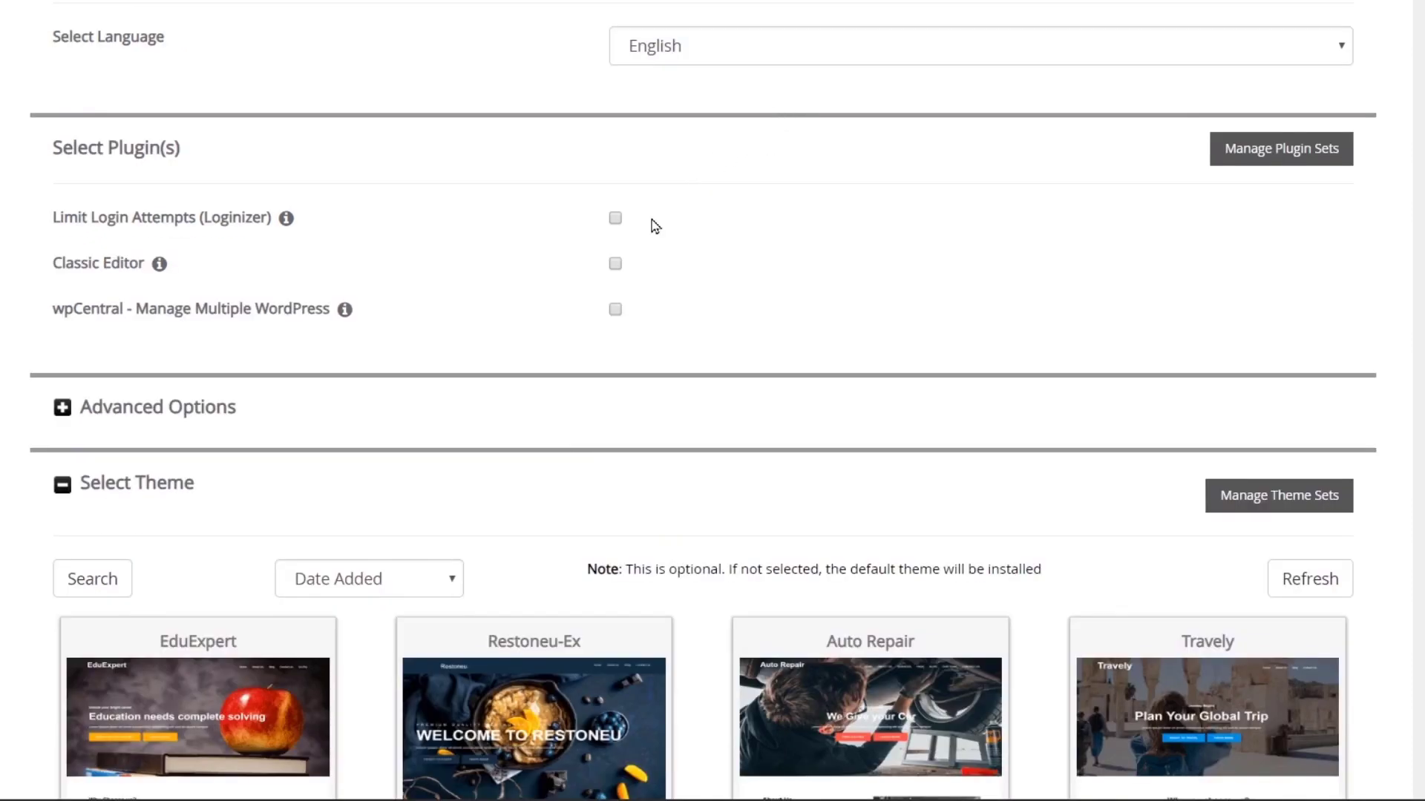
scroll(646, 331, "down", 8)
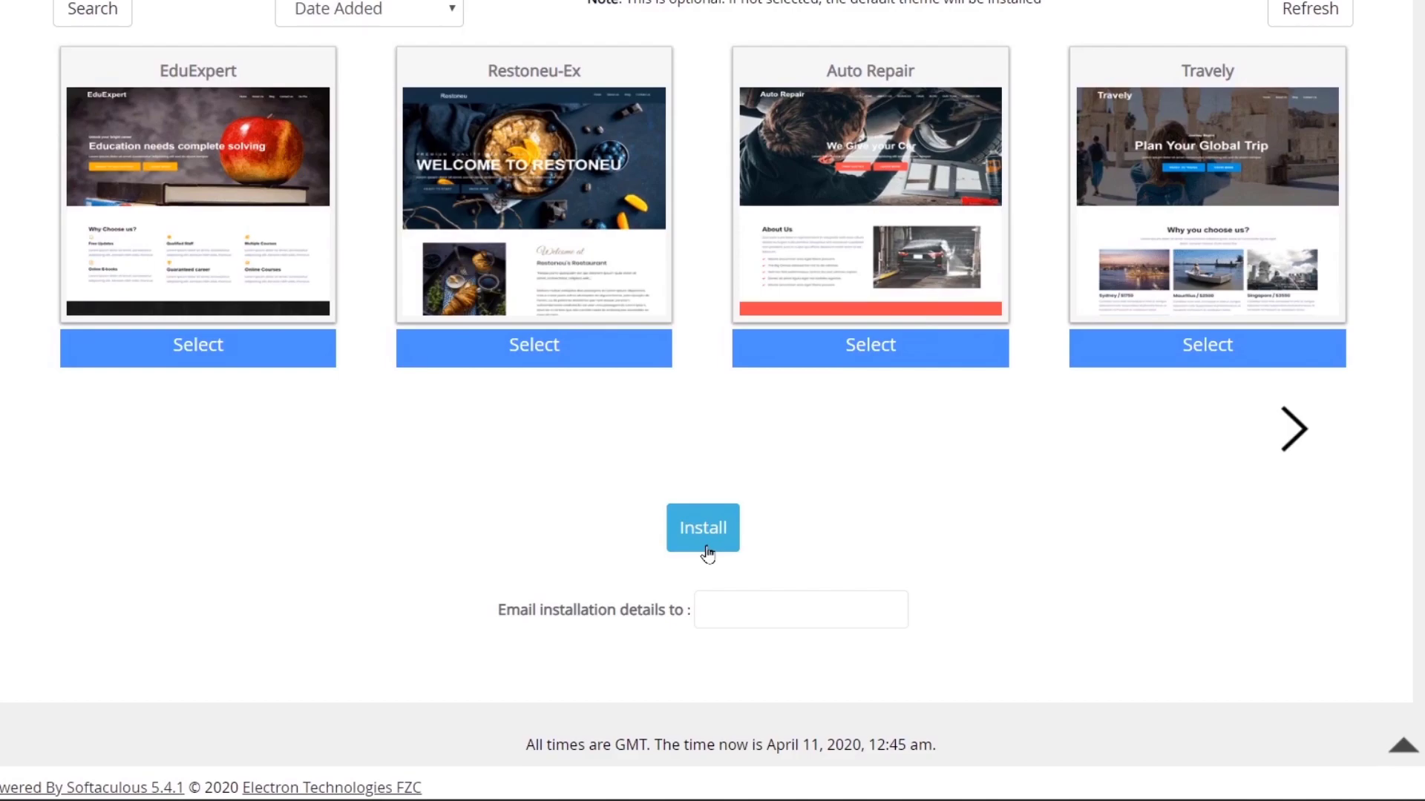
left_click(707, 552)
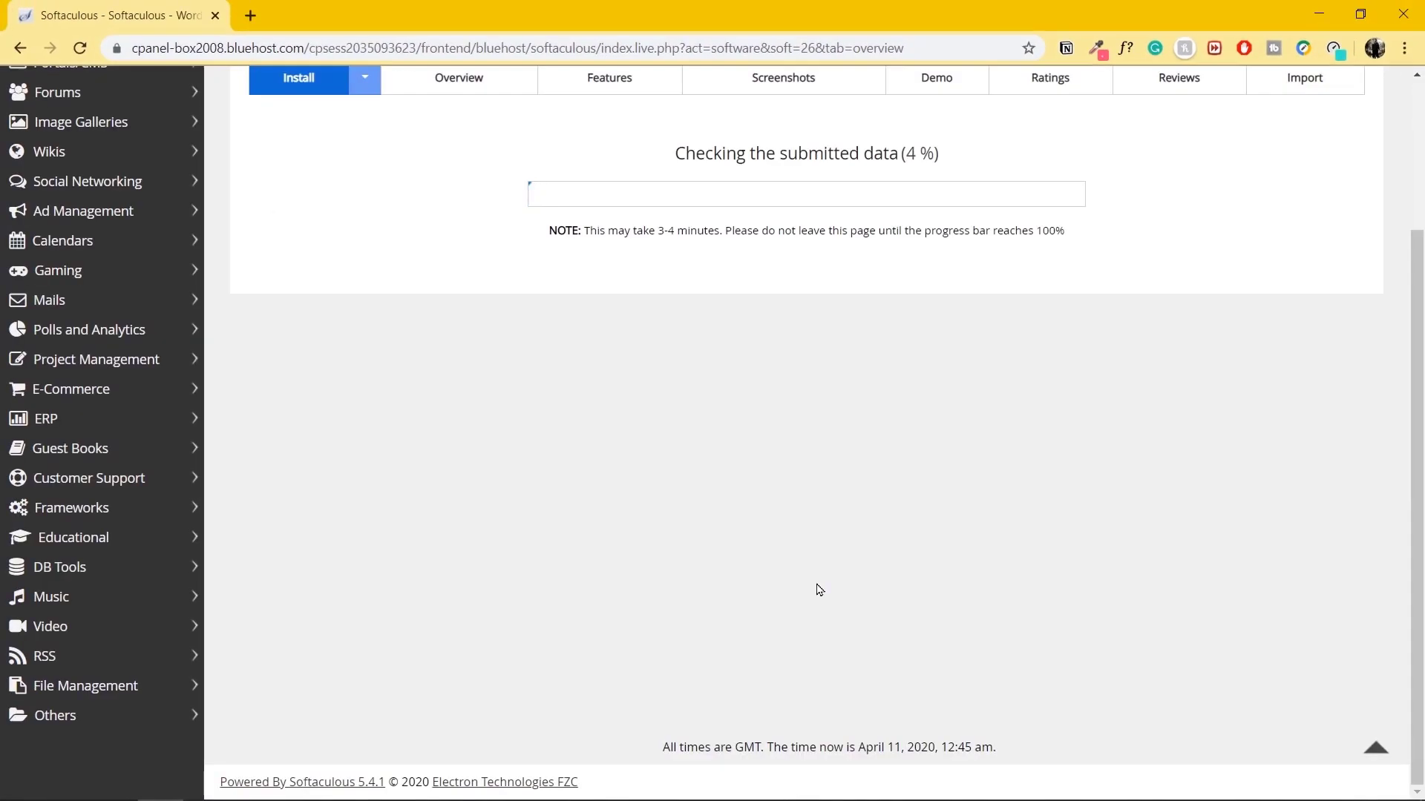
scroll(819, 590, "up", 3)
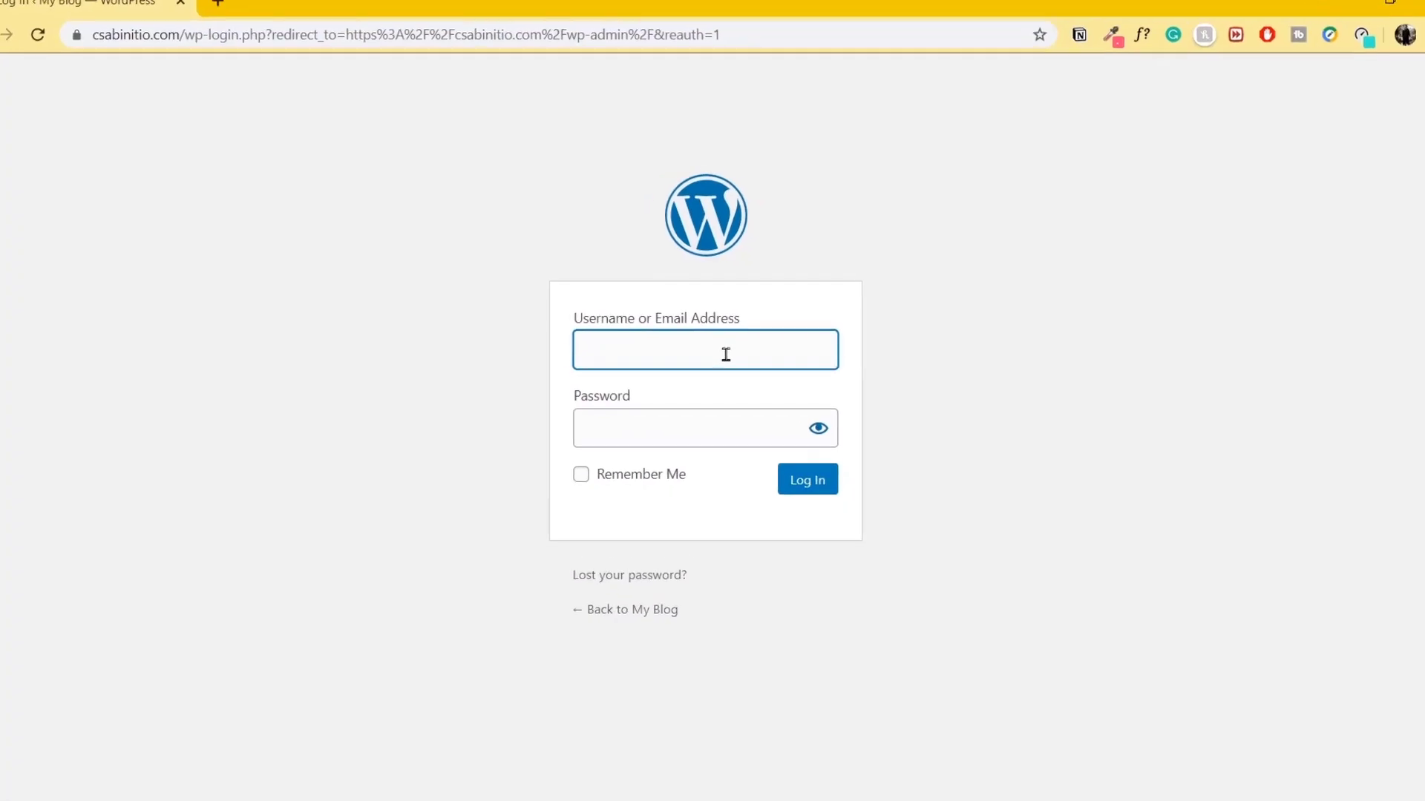
Log in to csabinitio.com's WordPress admin with the admin username and password.
key("Tab")
type("**********")
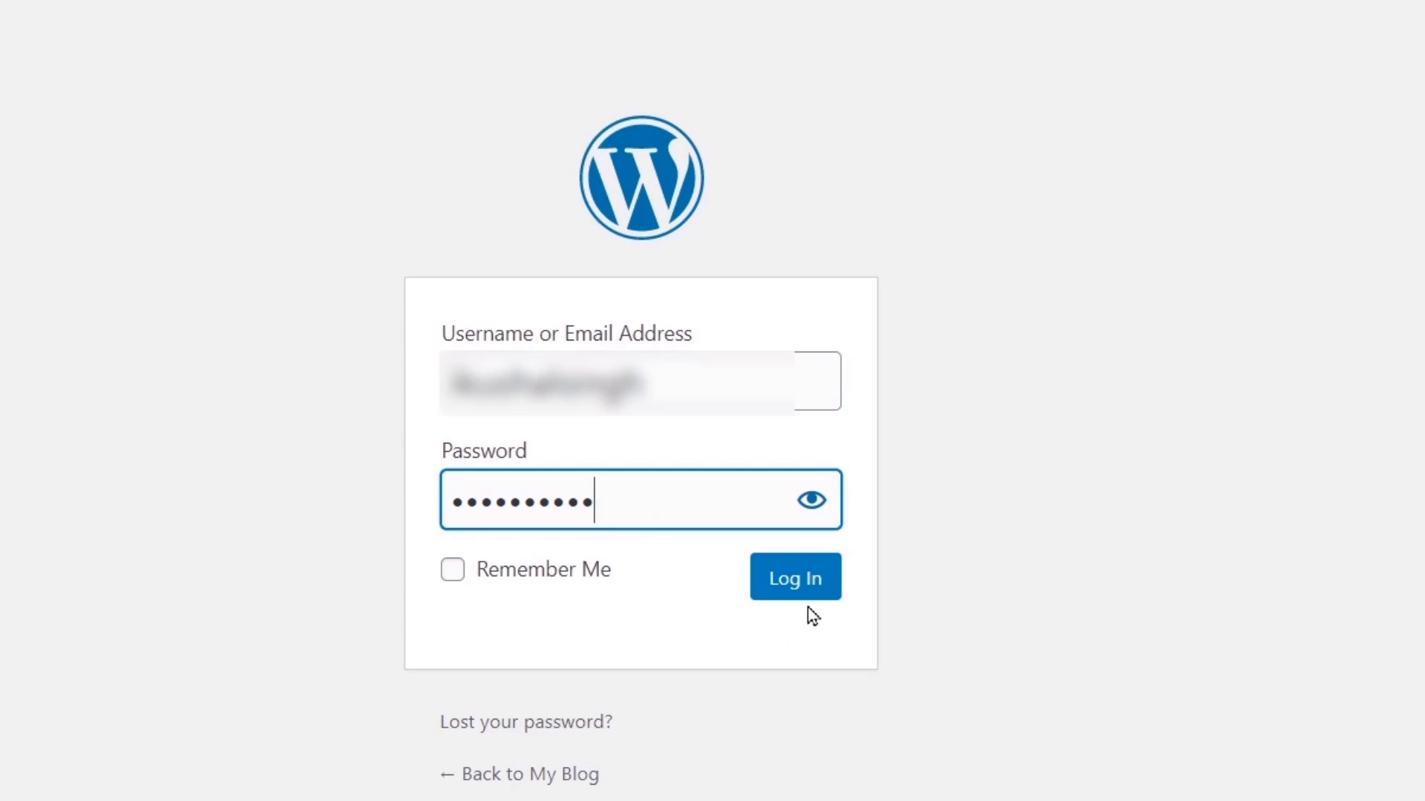
left_click(798, 583)
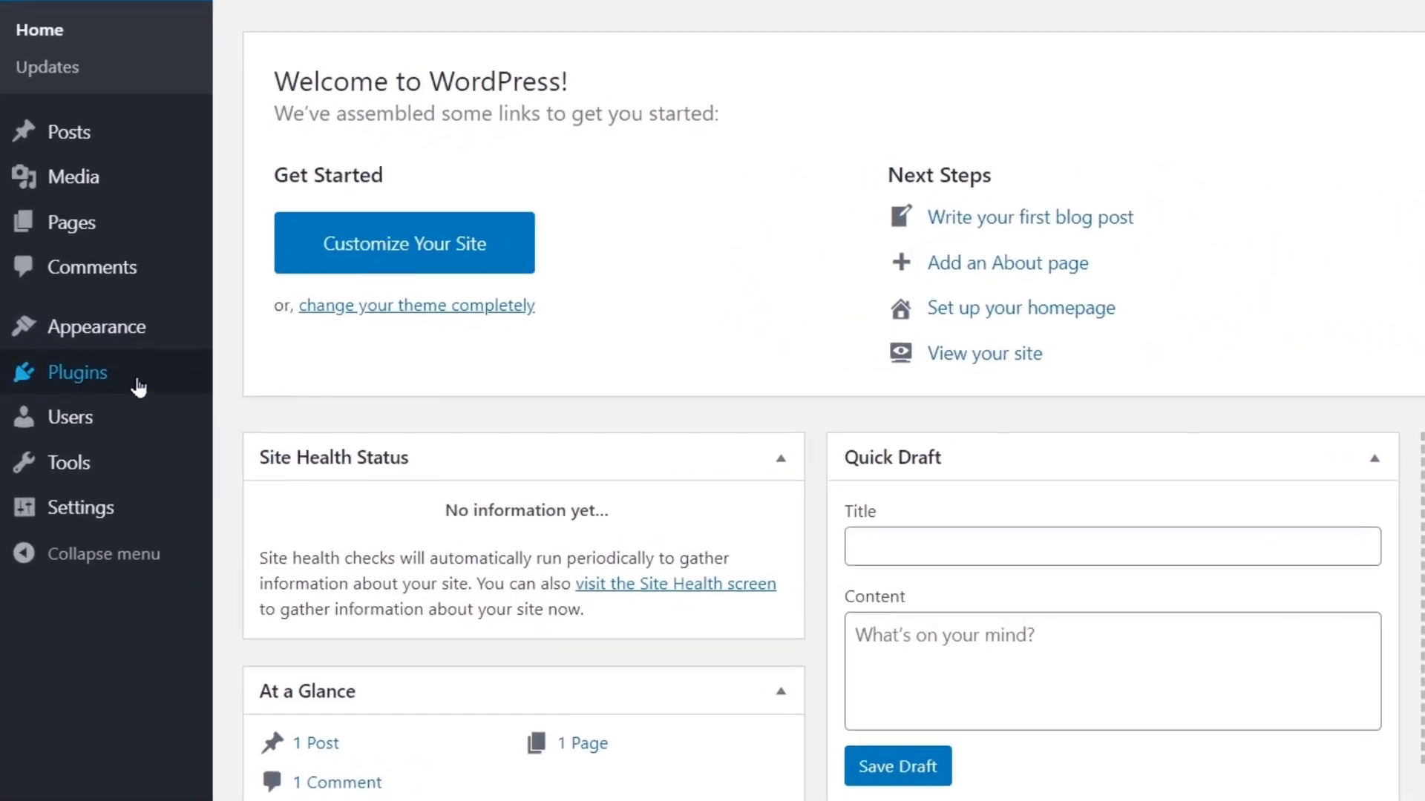
Install and activate the Starter Templates plugin, then open its page-builder selection screen.
mouse_move(74, 399)
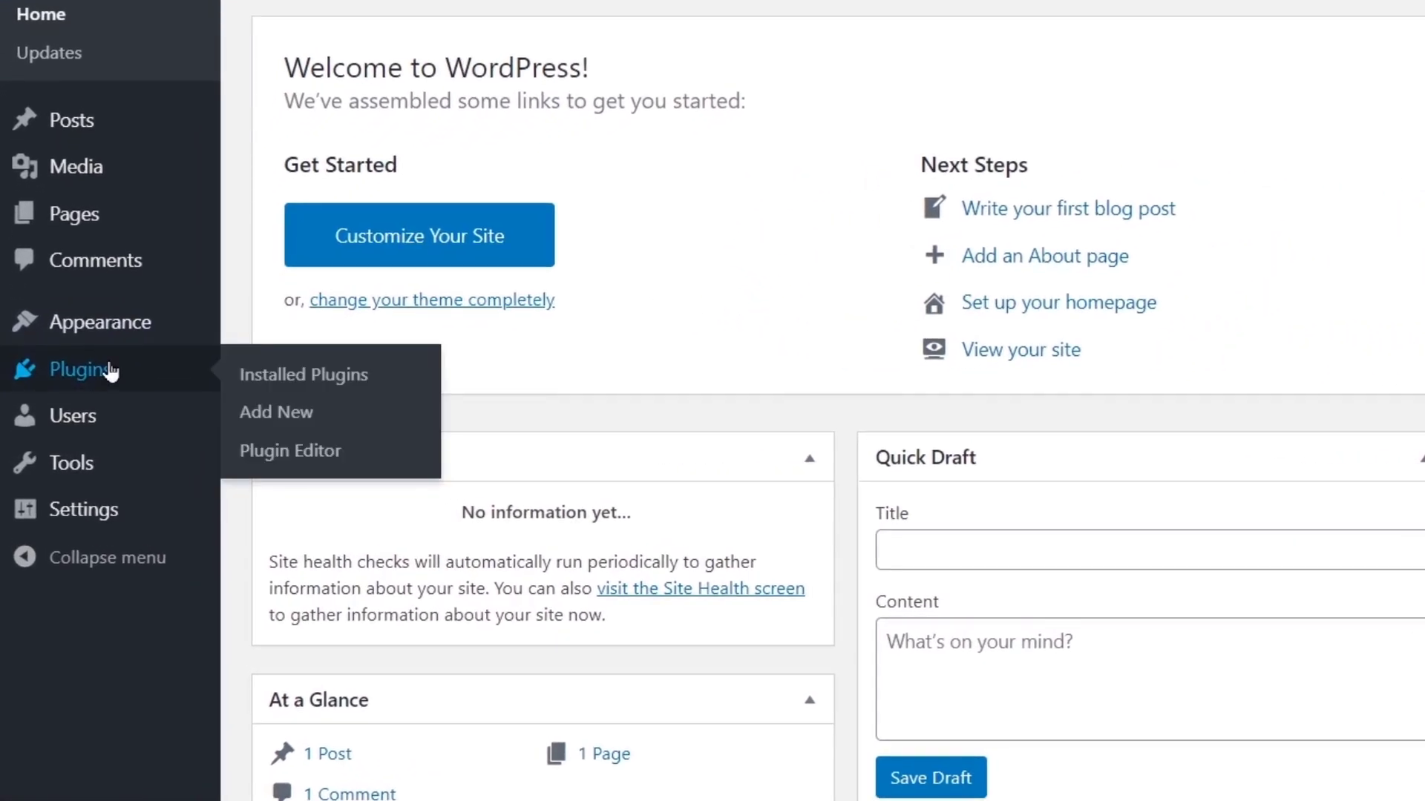
left_click(278, 412)
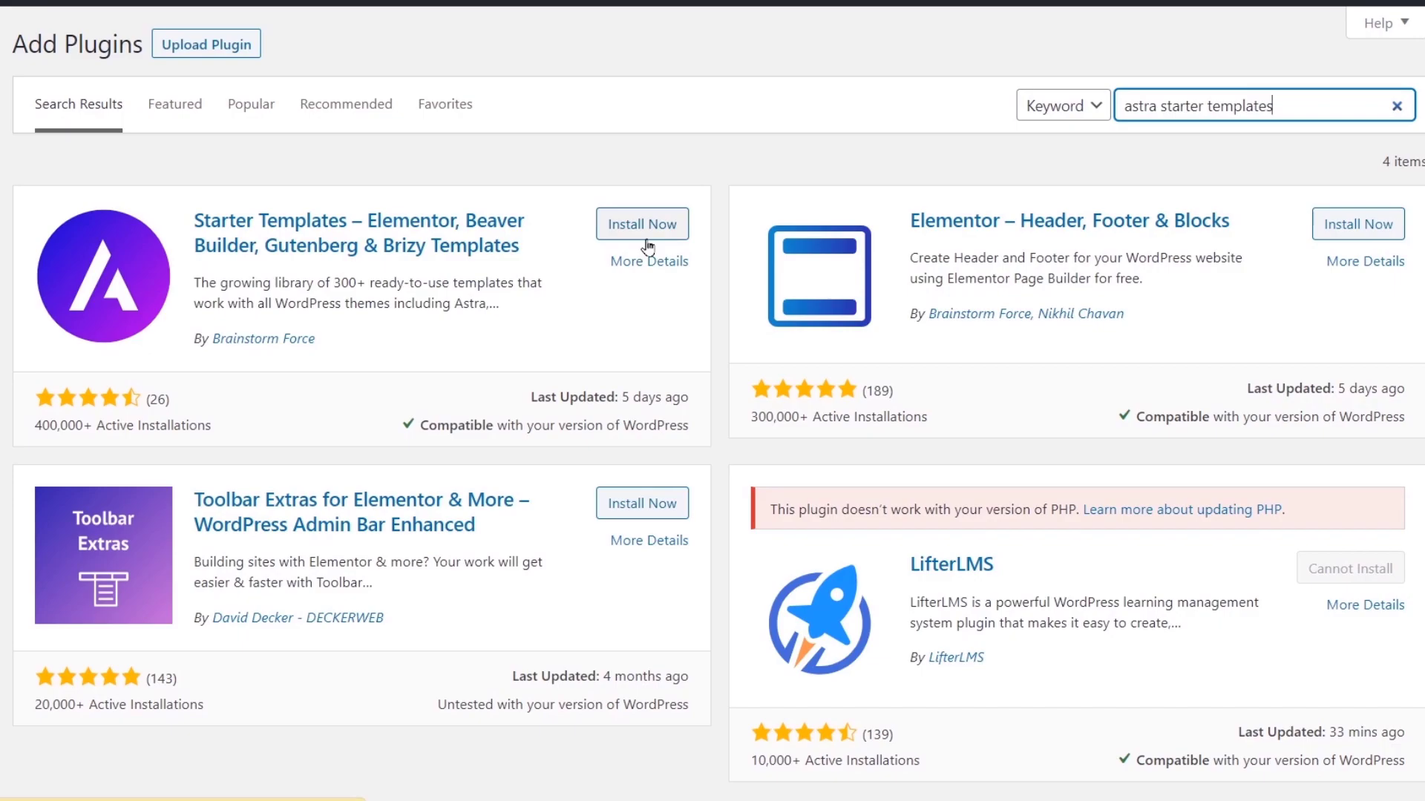
left_click(646, 241)
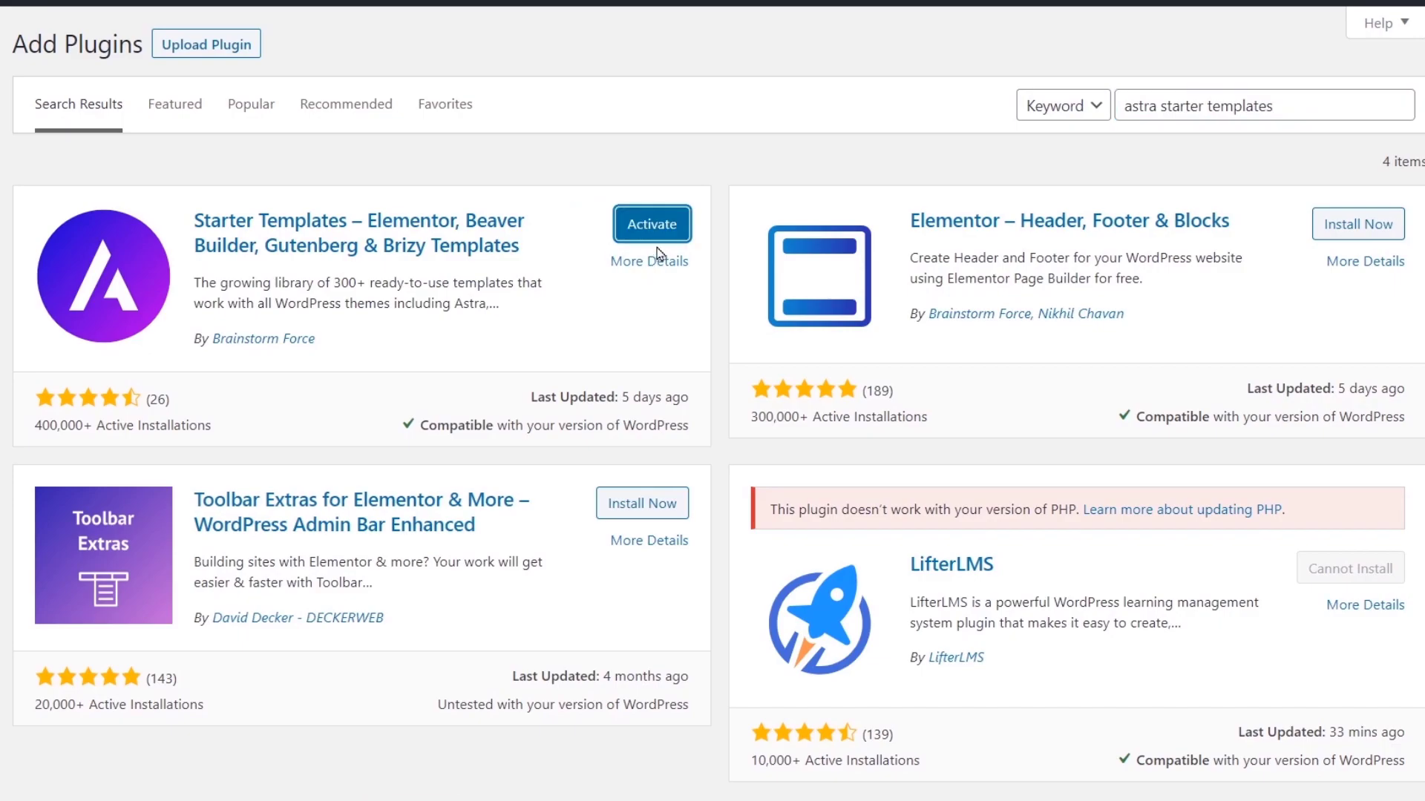
left_click(651, 224)
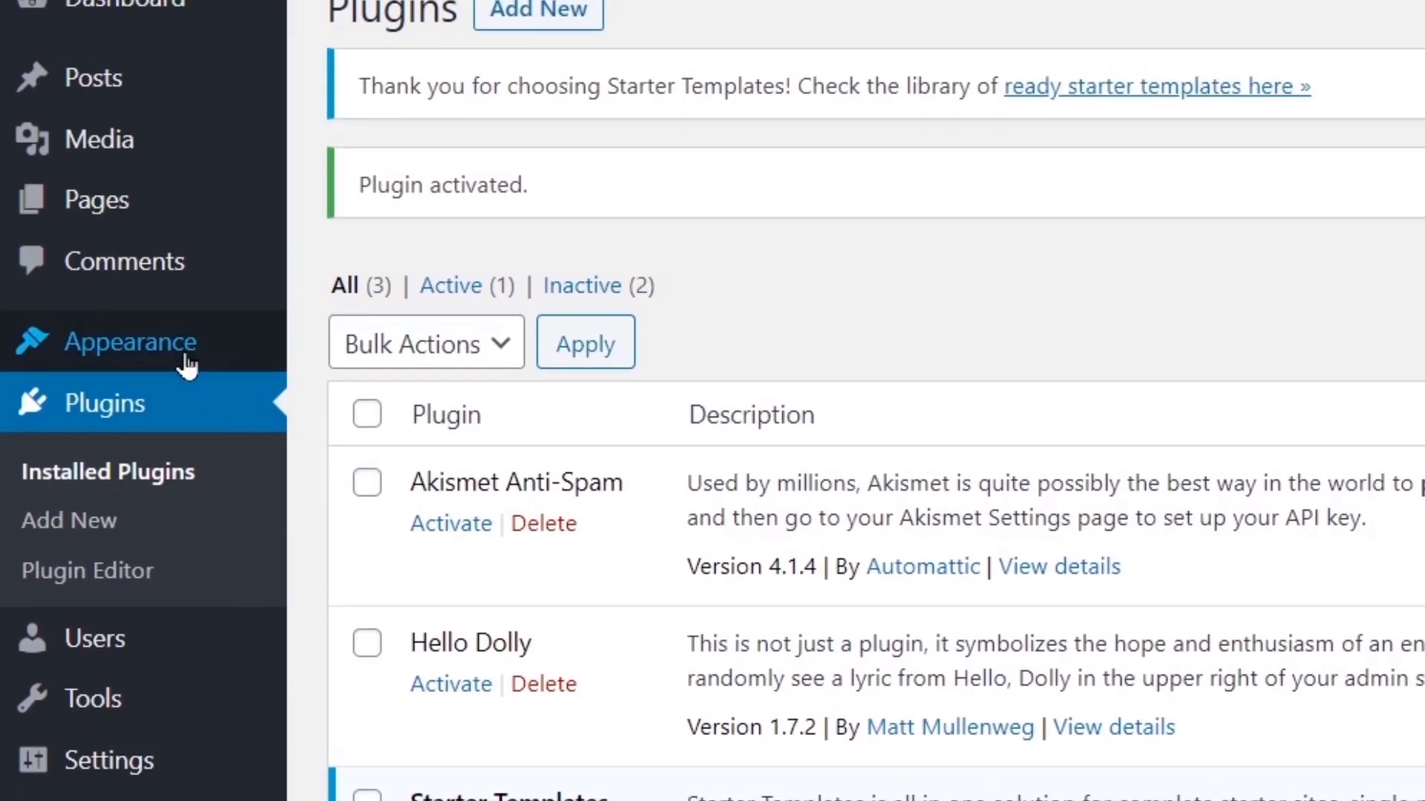
mouse_move(271, 374)
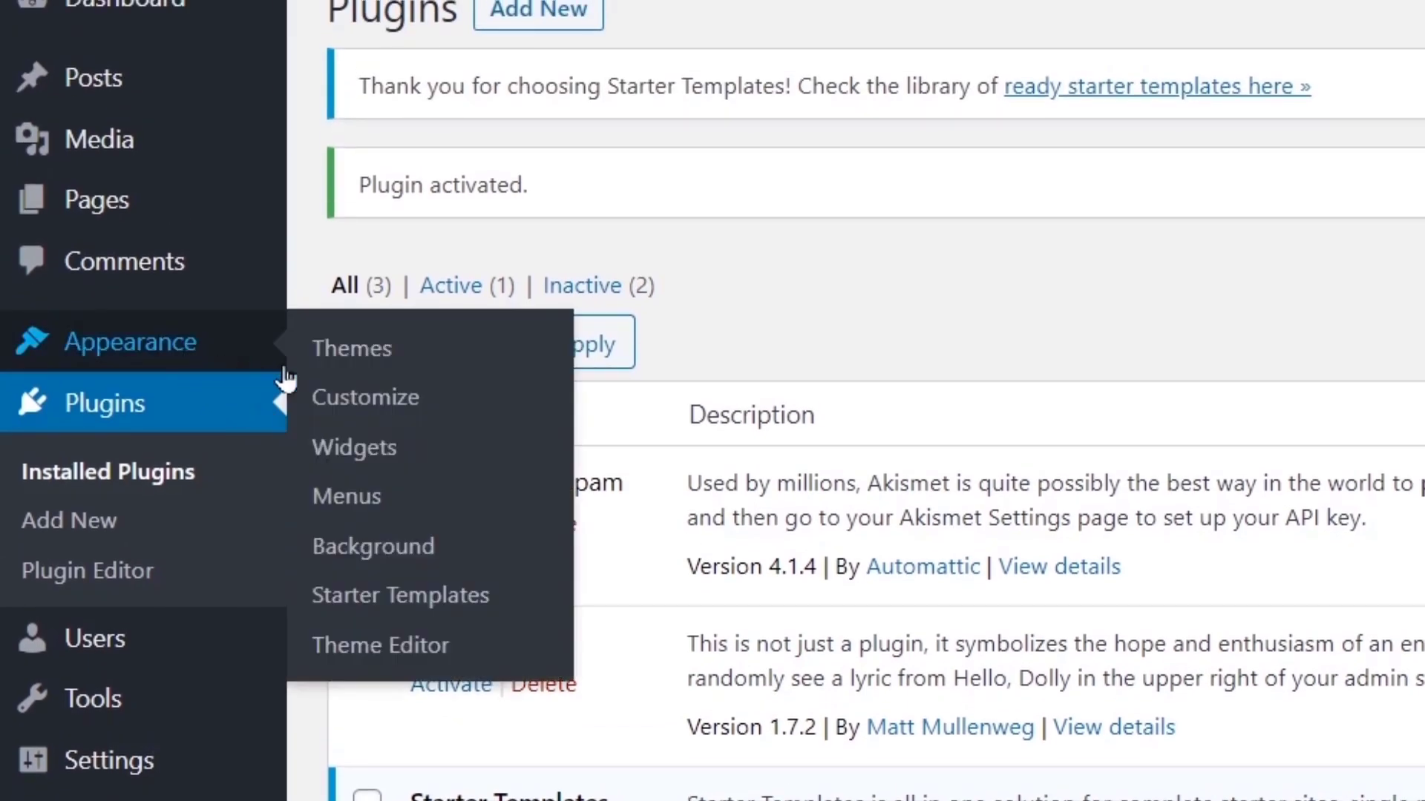
left_click(482, 598)
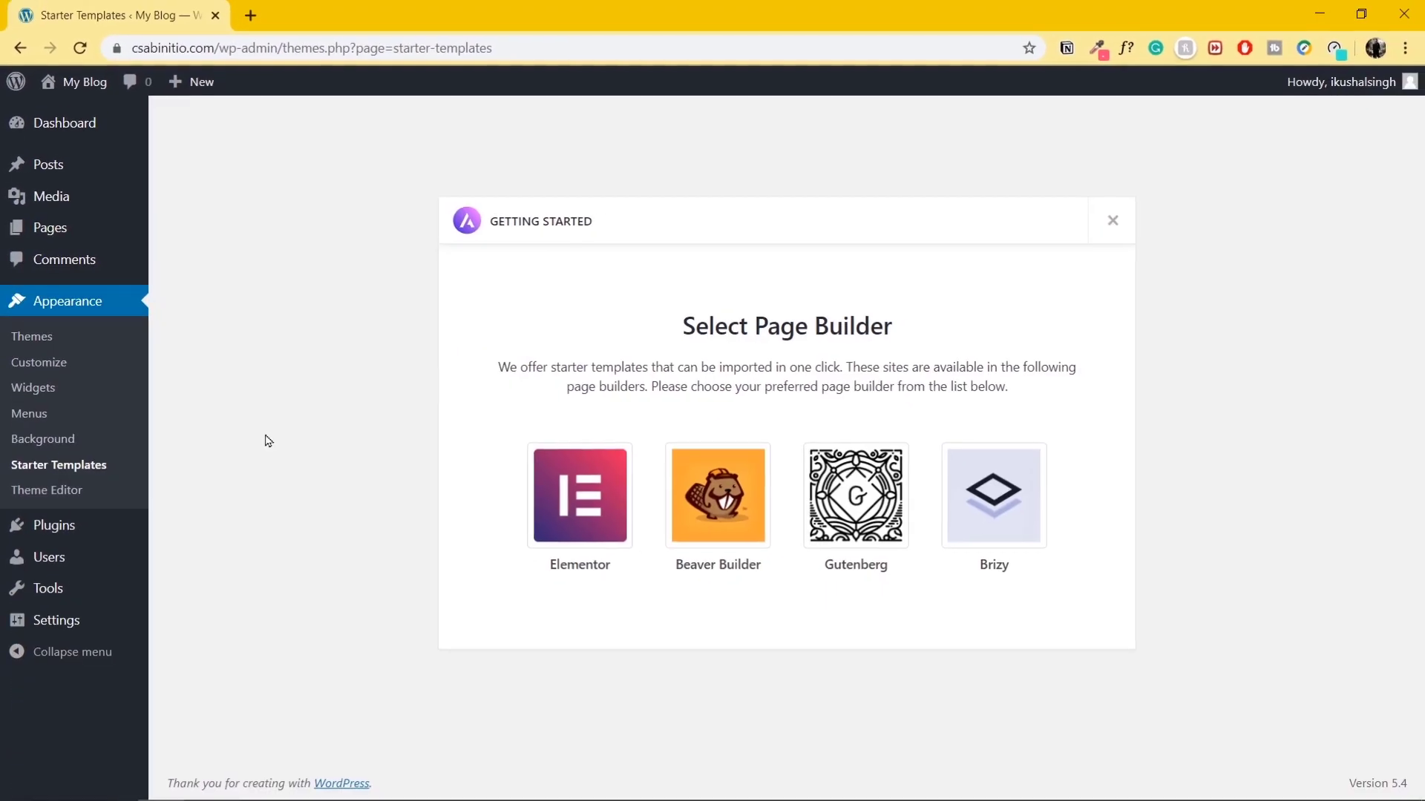
Choose Elementor as the page builder and browse the template library.
left_click(572, 525)
scroll(611, 535, "down", 10)
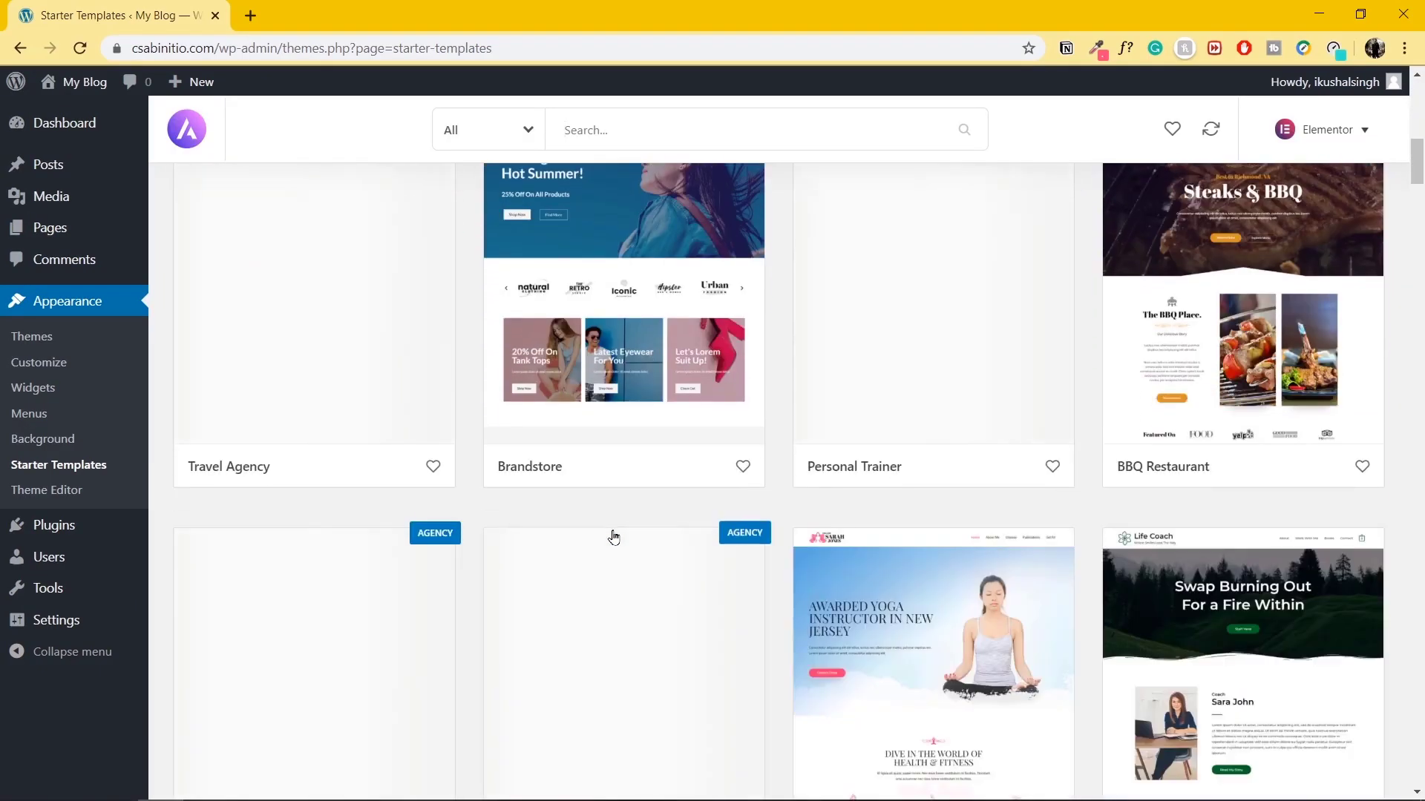
scroll(613, 536, "down", 5)
scroll(614, 534, "up", 1)
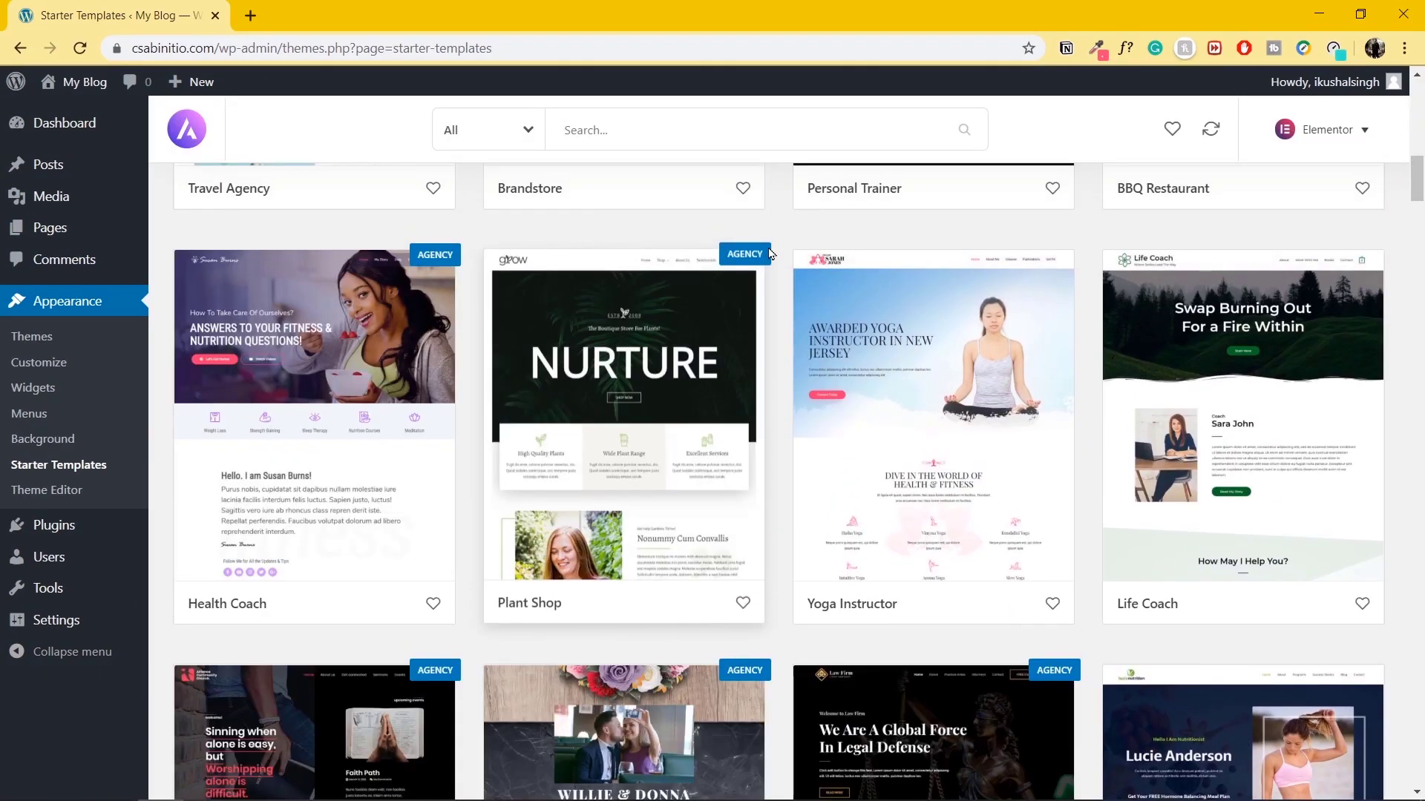
scroll(739, 402, "up", 15)
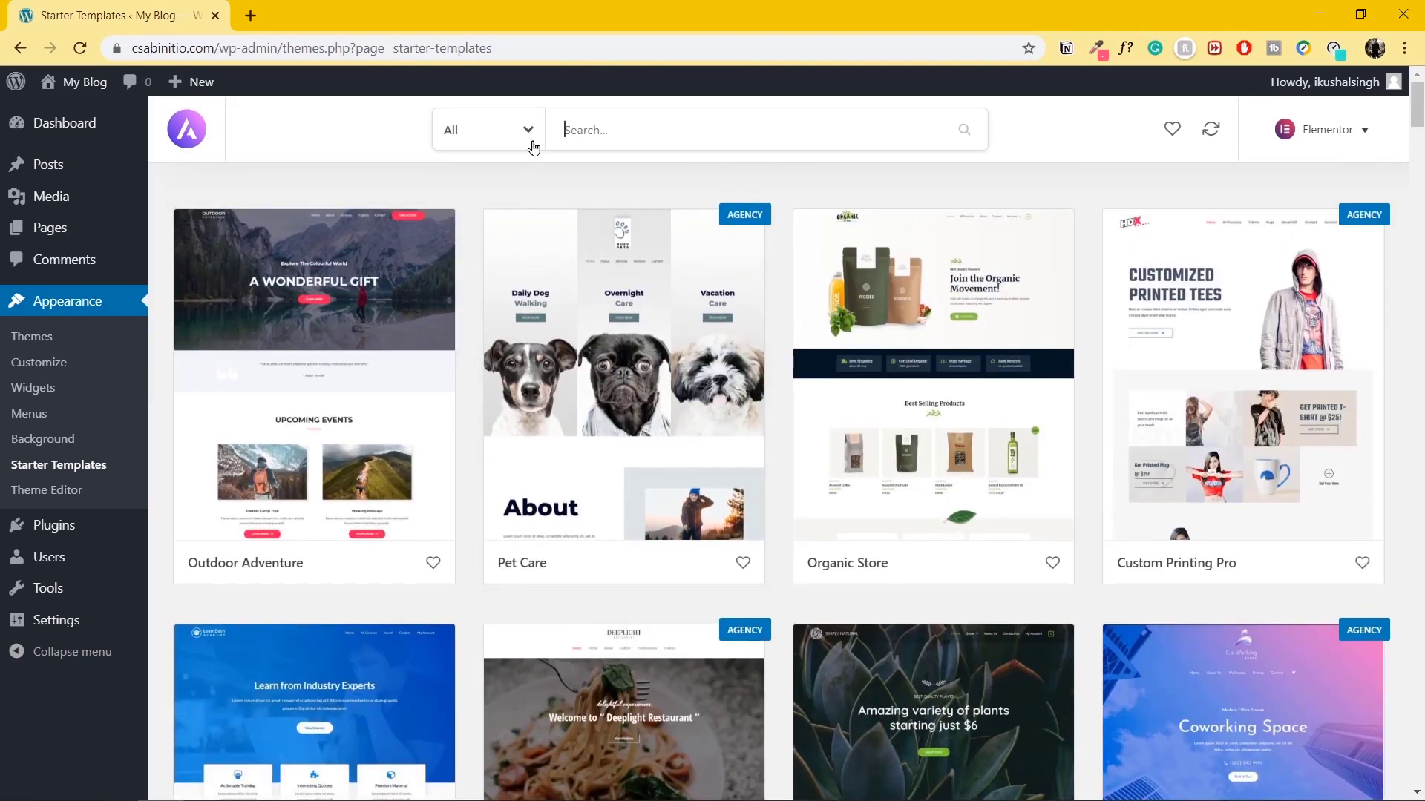
Filter templates to Free and Business, then open the Yoga Instructor template.
left_click(528, 134)
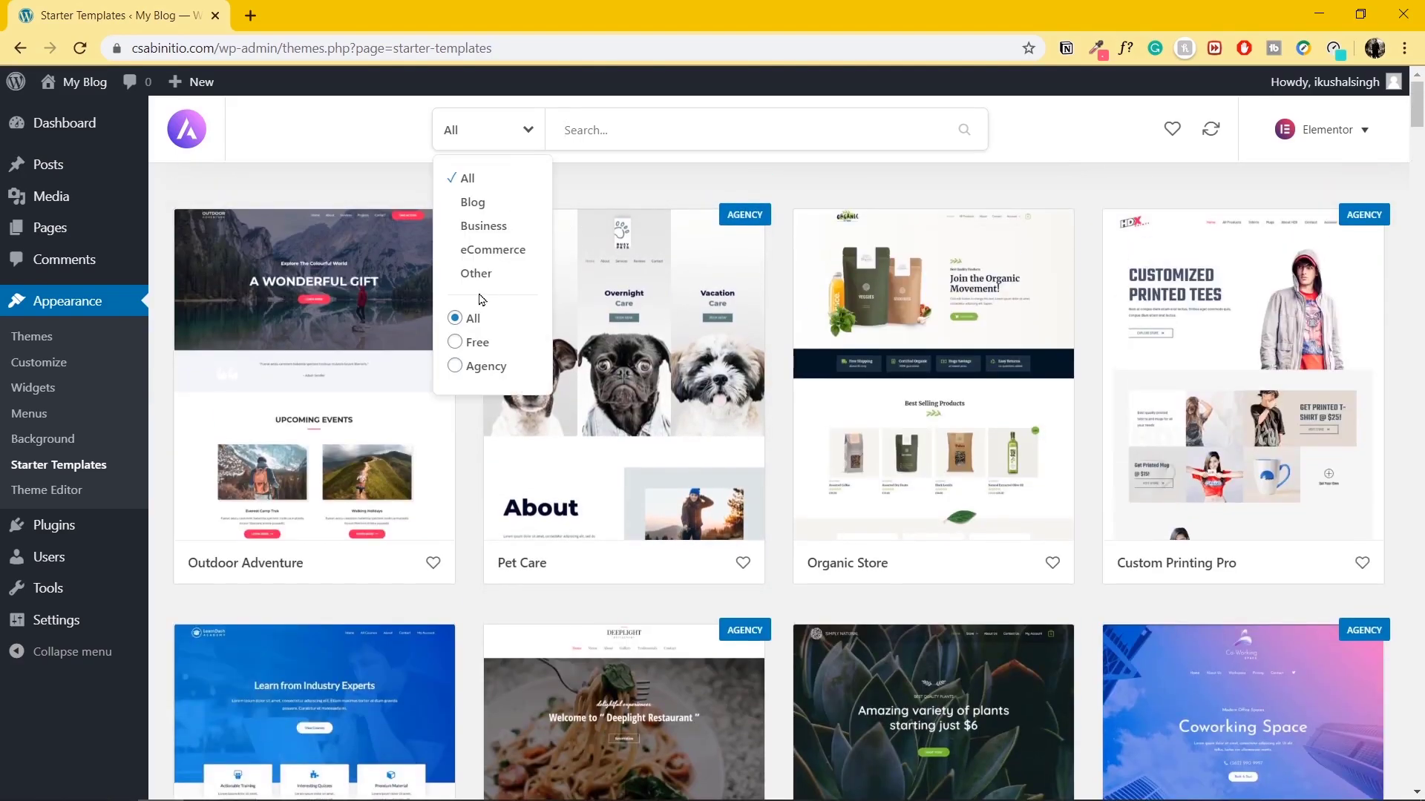
left_click(476, 347)
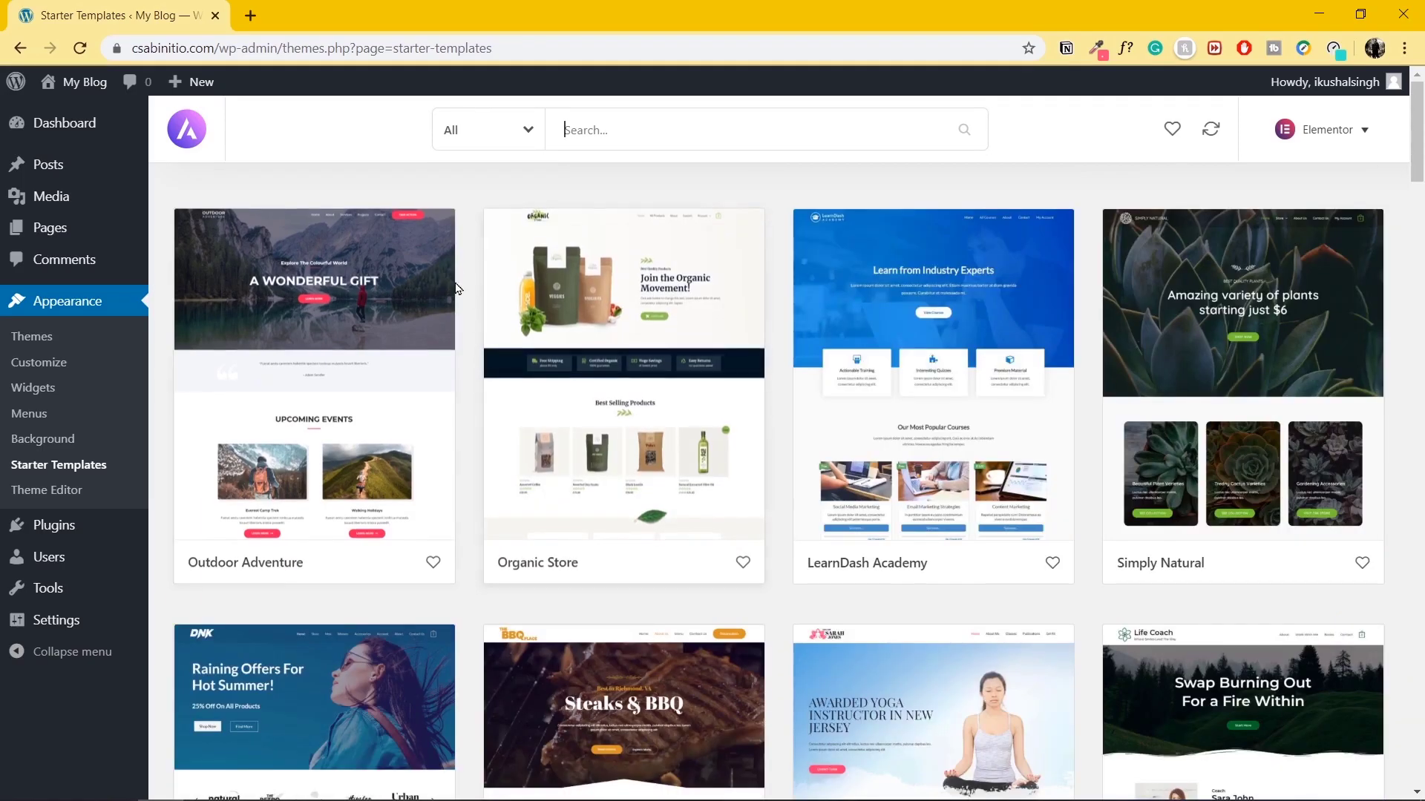
left_click(523, 142)
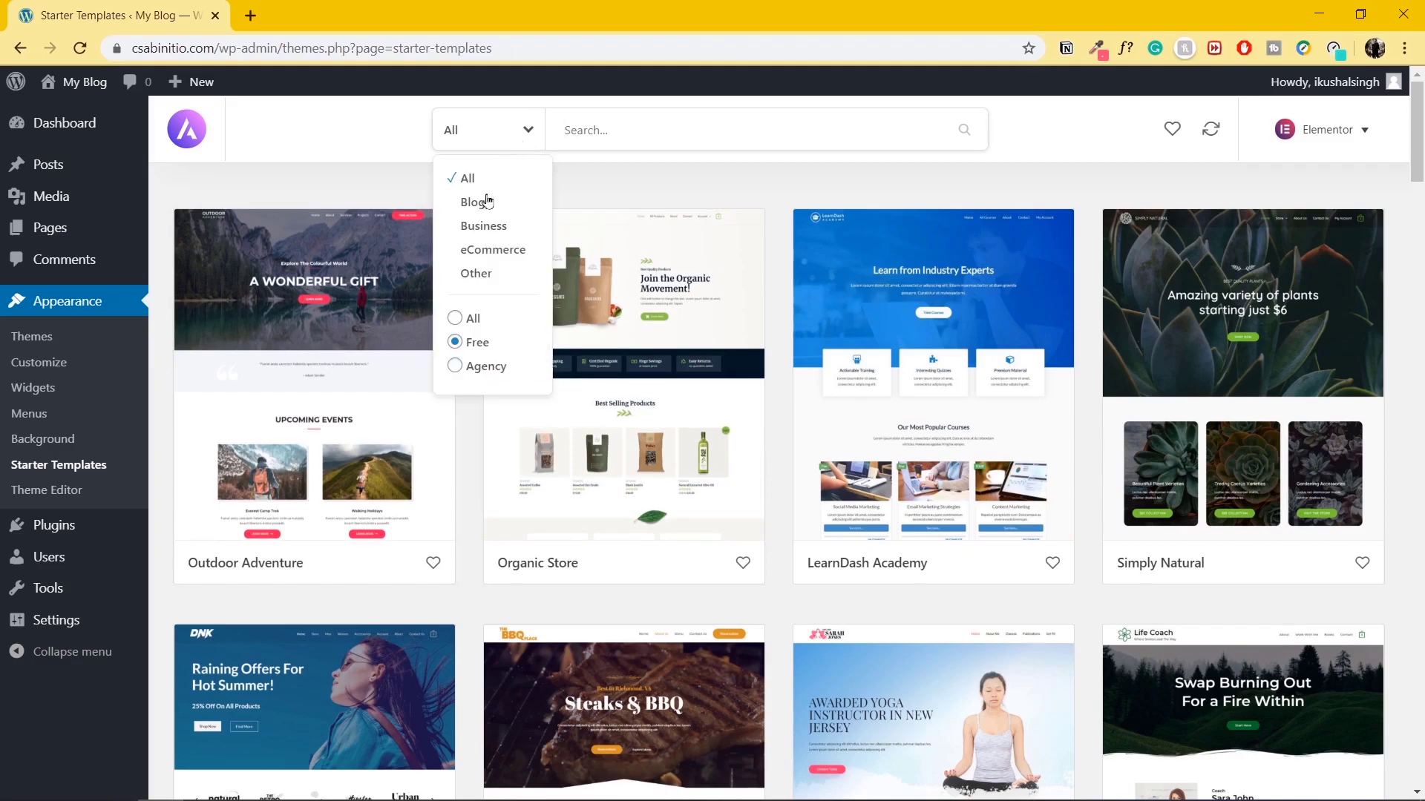
left_click(481, 227)
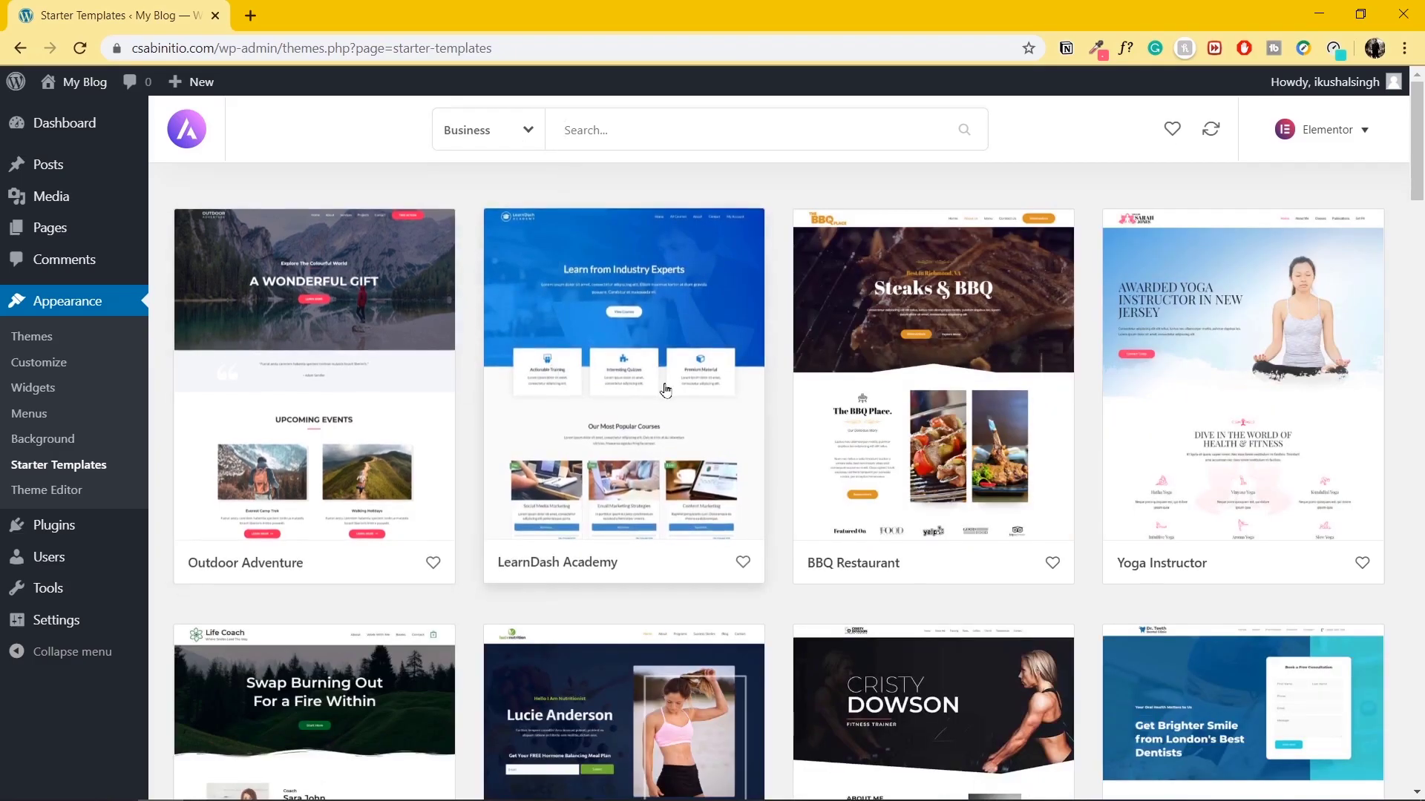
left_click(1257, 367)
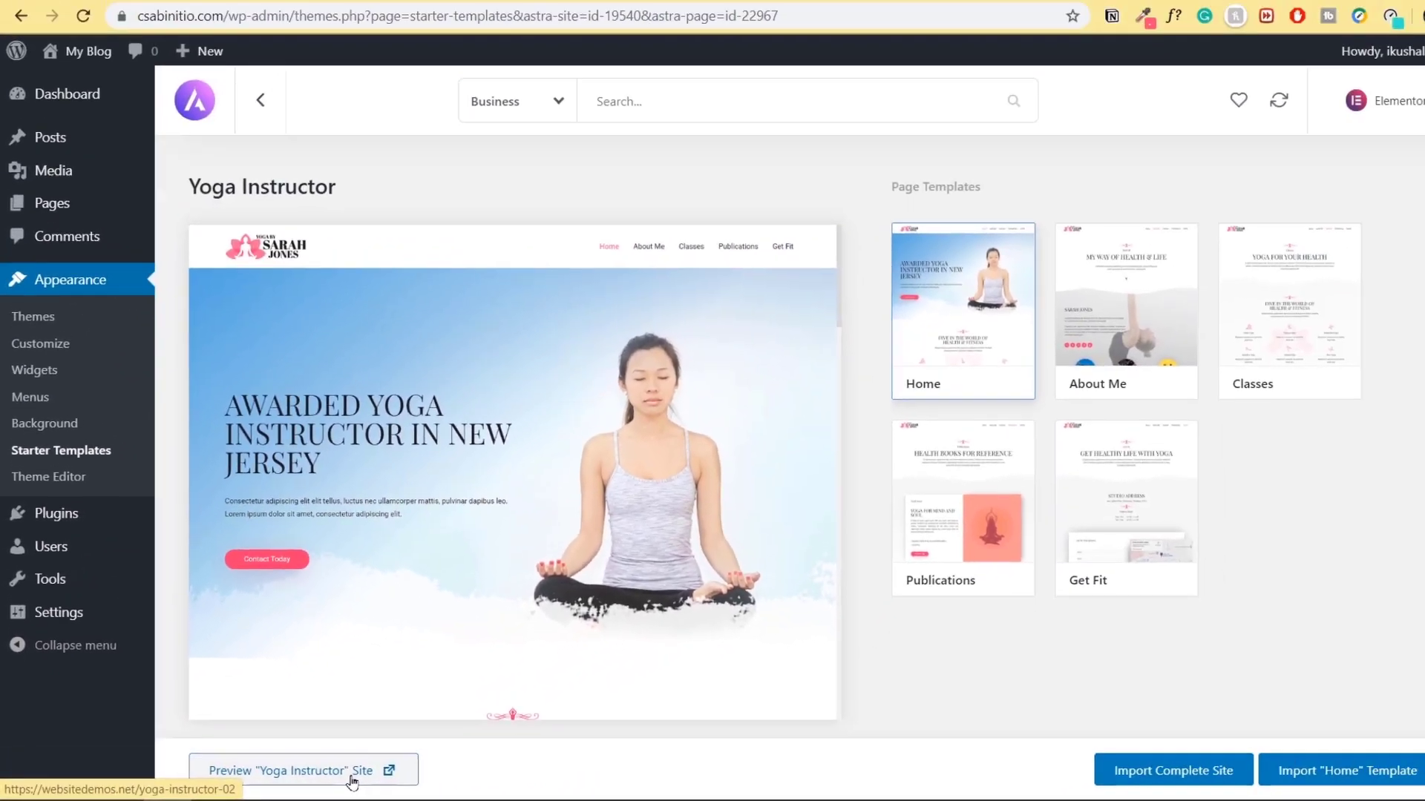
Preview the Yoga Instructor demo site in a new tab, then close it.
left_click(744, 758)
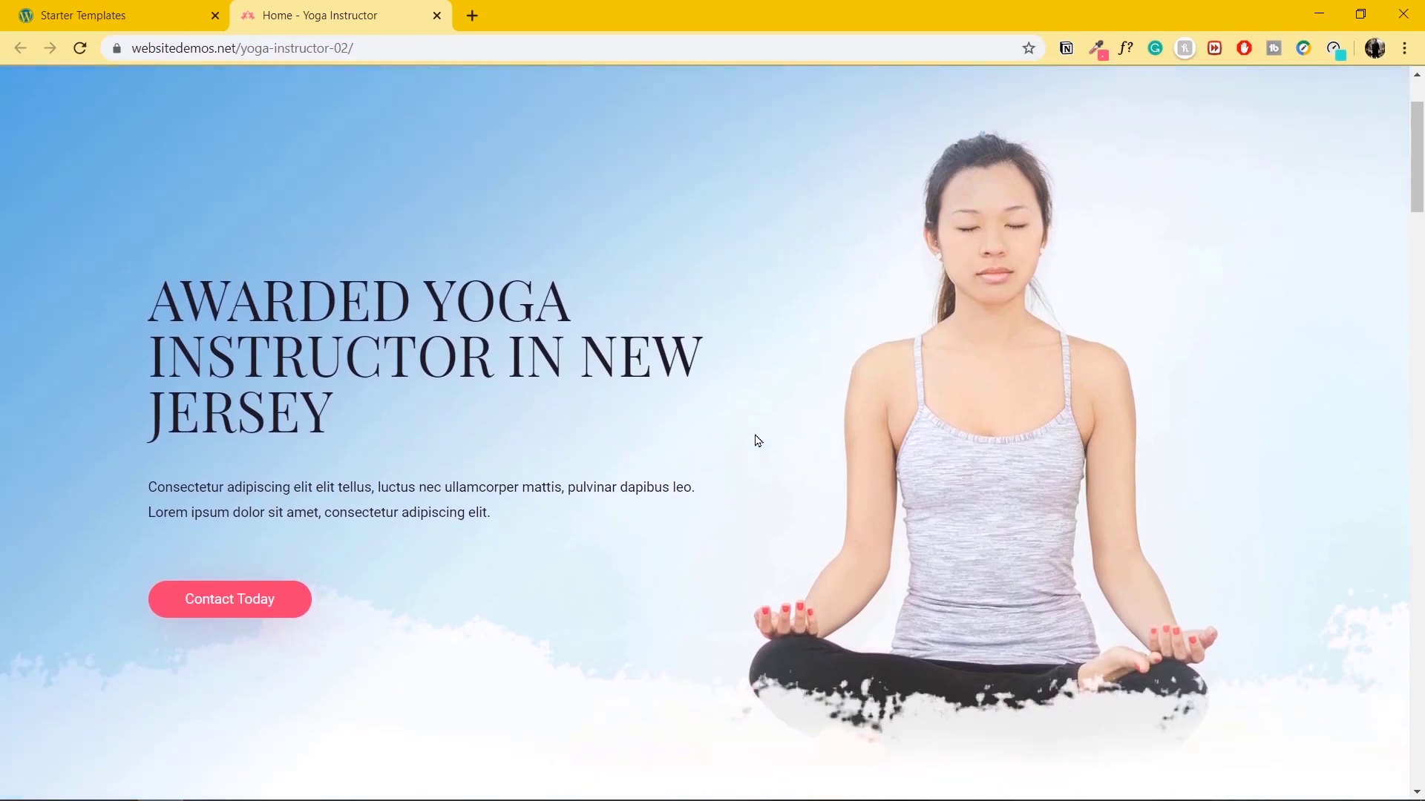
scroll(755, 445, "down", 20)
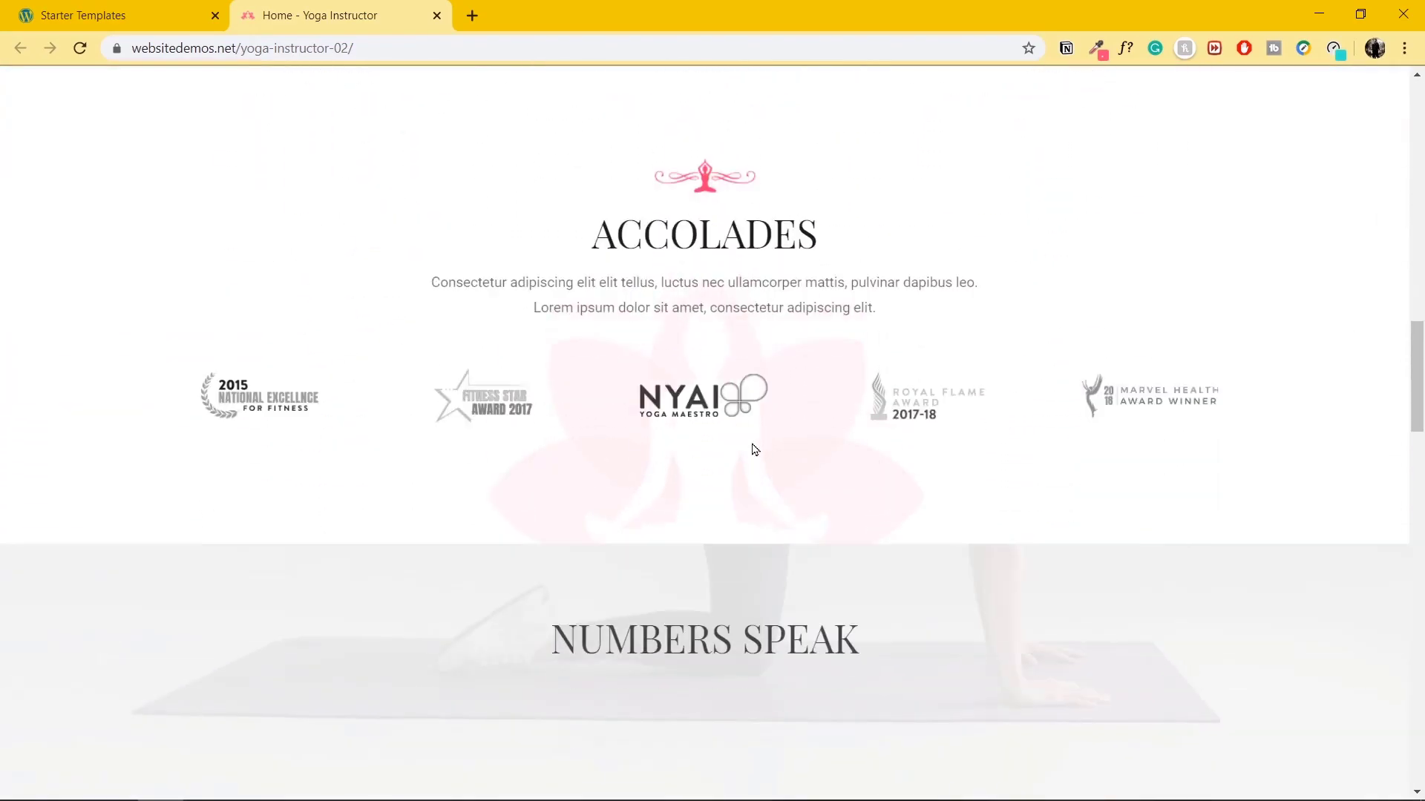
scroll(748, 457, "down", 20)
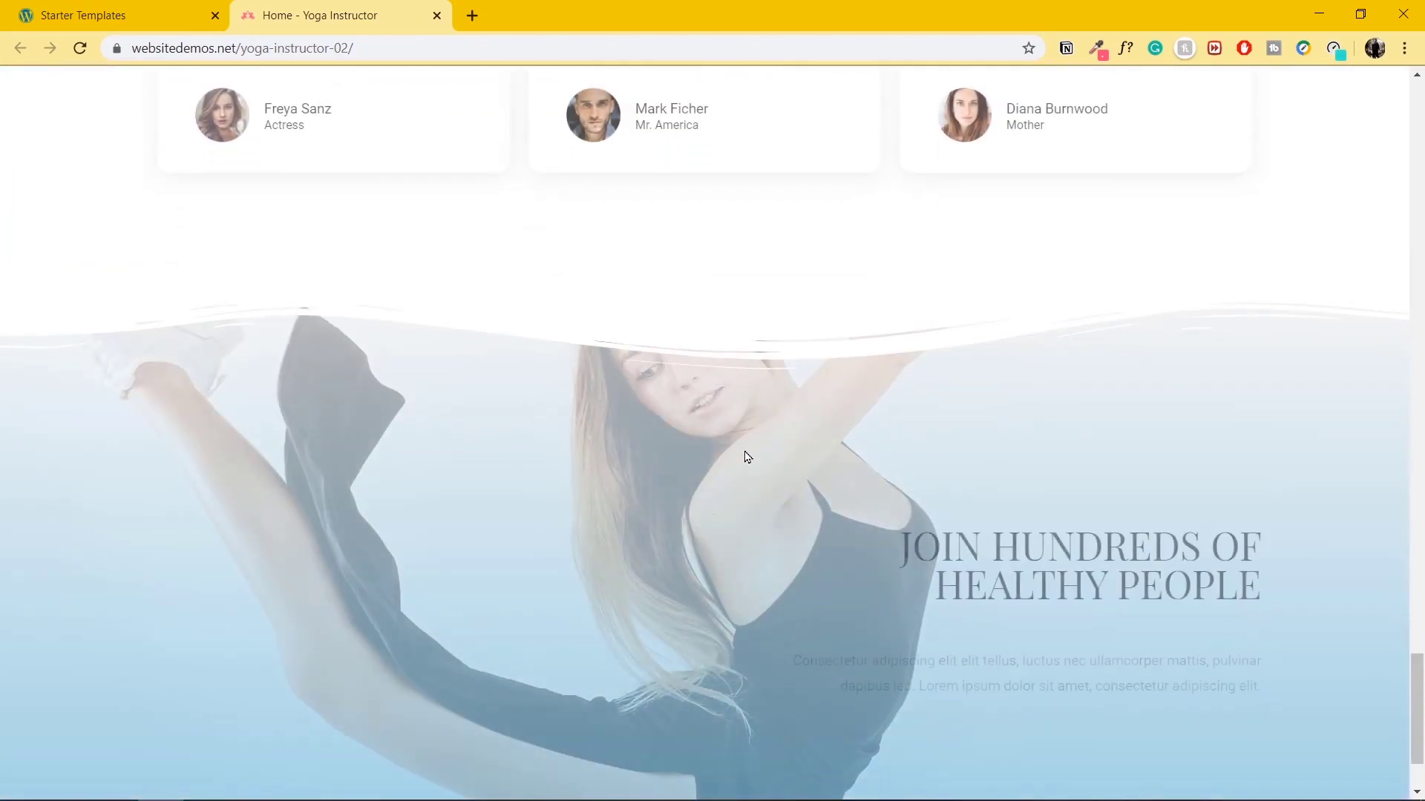
scroll(748, 457, "up", 20)
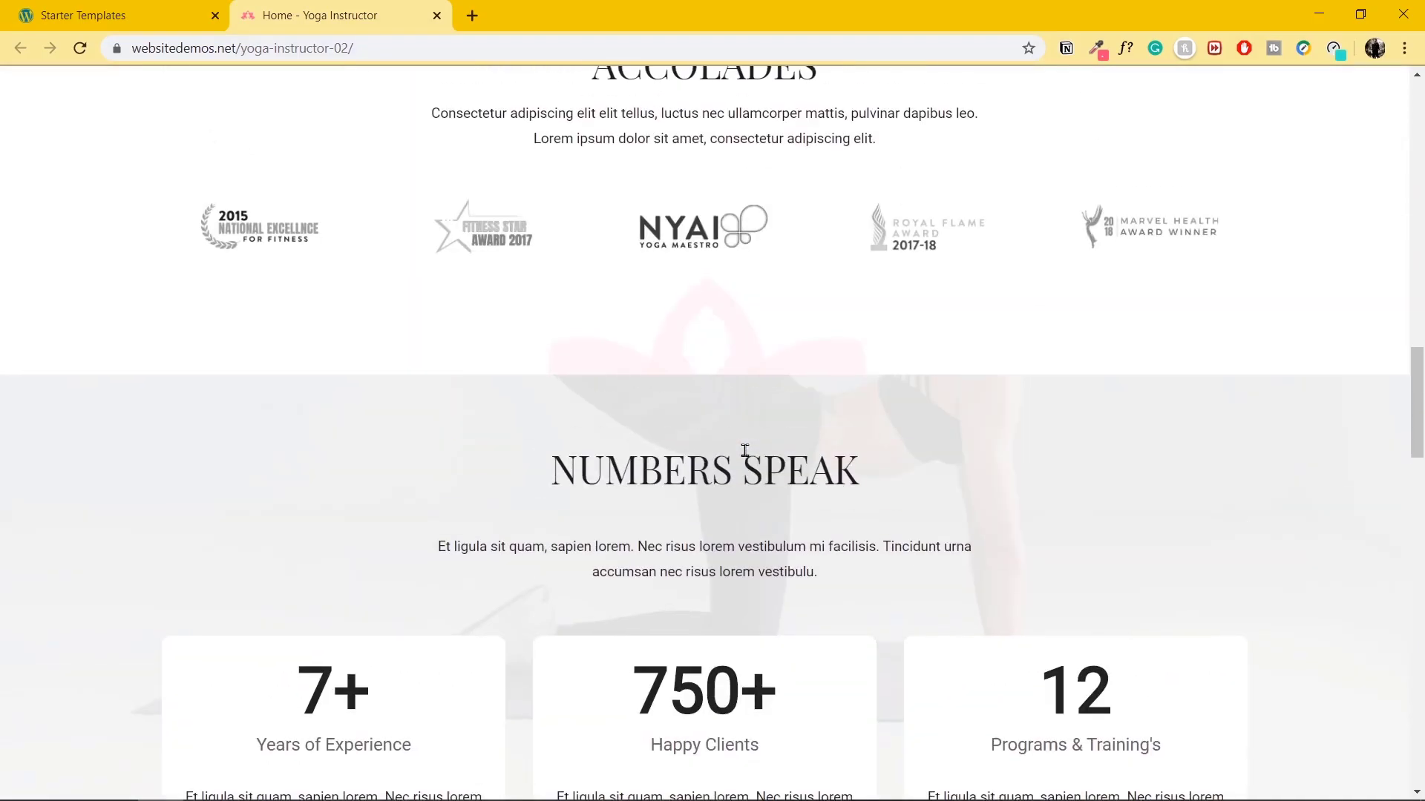
scroll(745, 450, "up", 10)
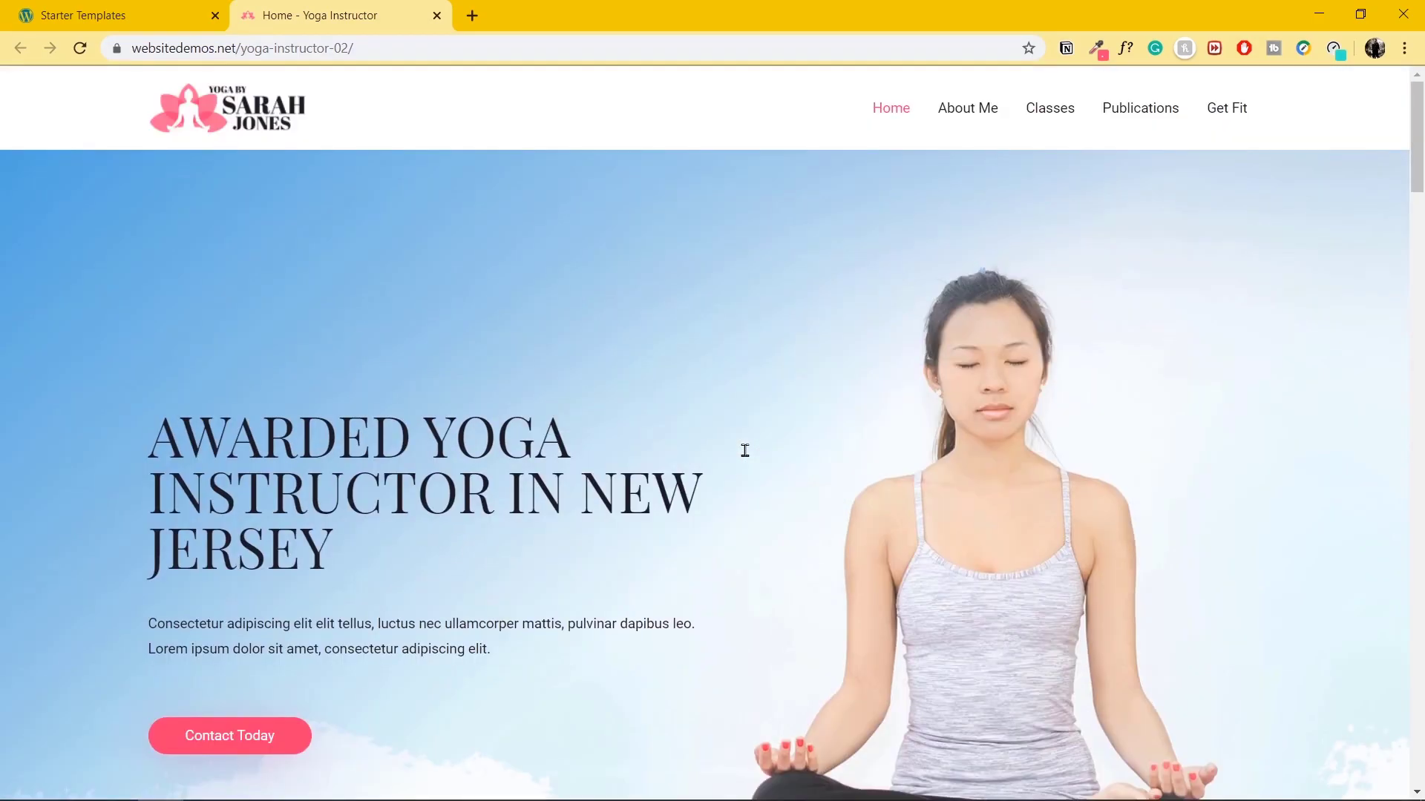
left_click(437, 16)
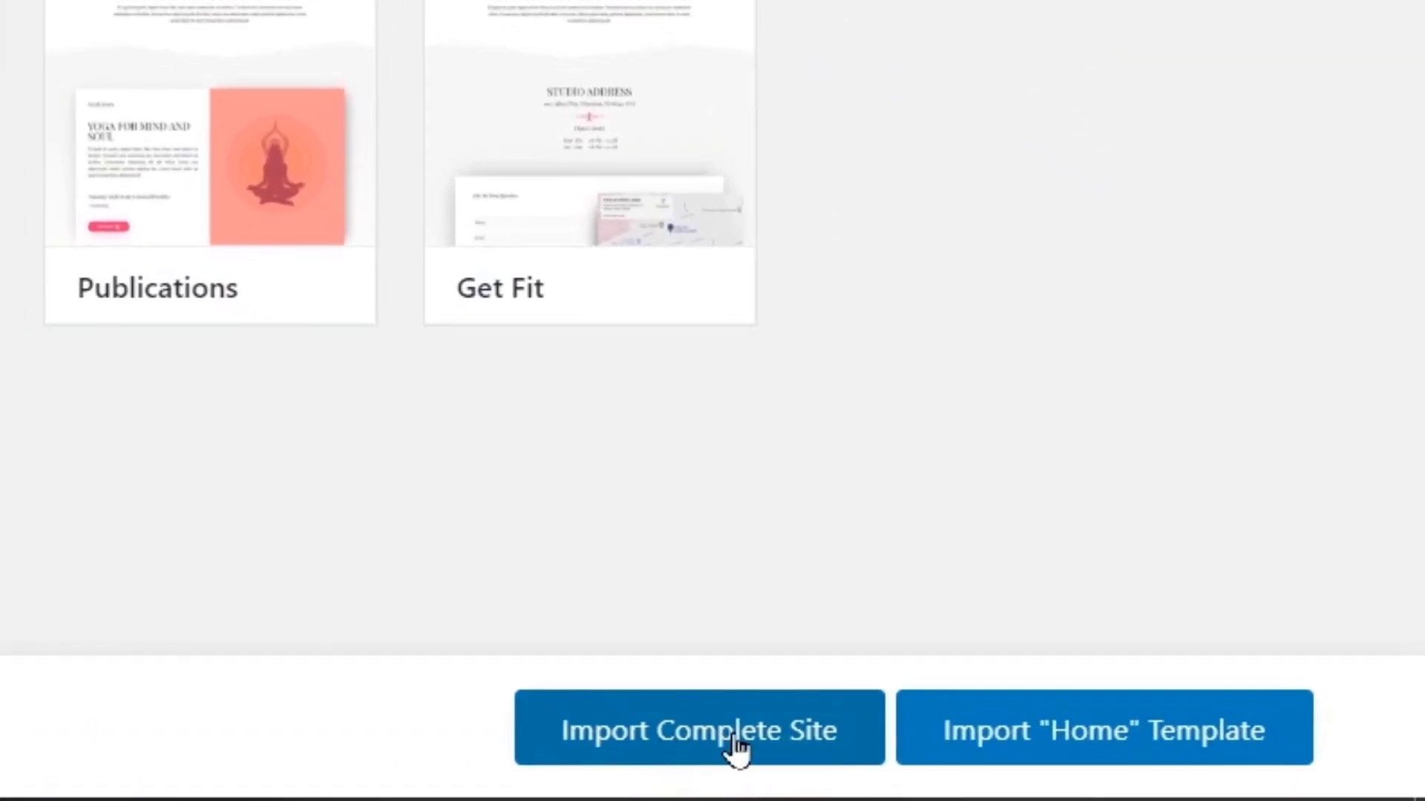
Import the complete Yoga Instructor site with default options and view the result.
left_click(738, 749)
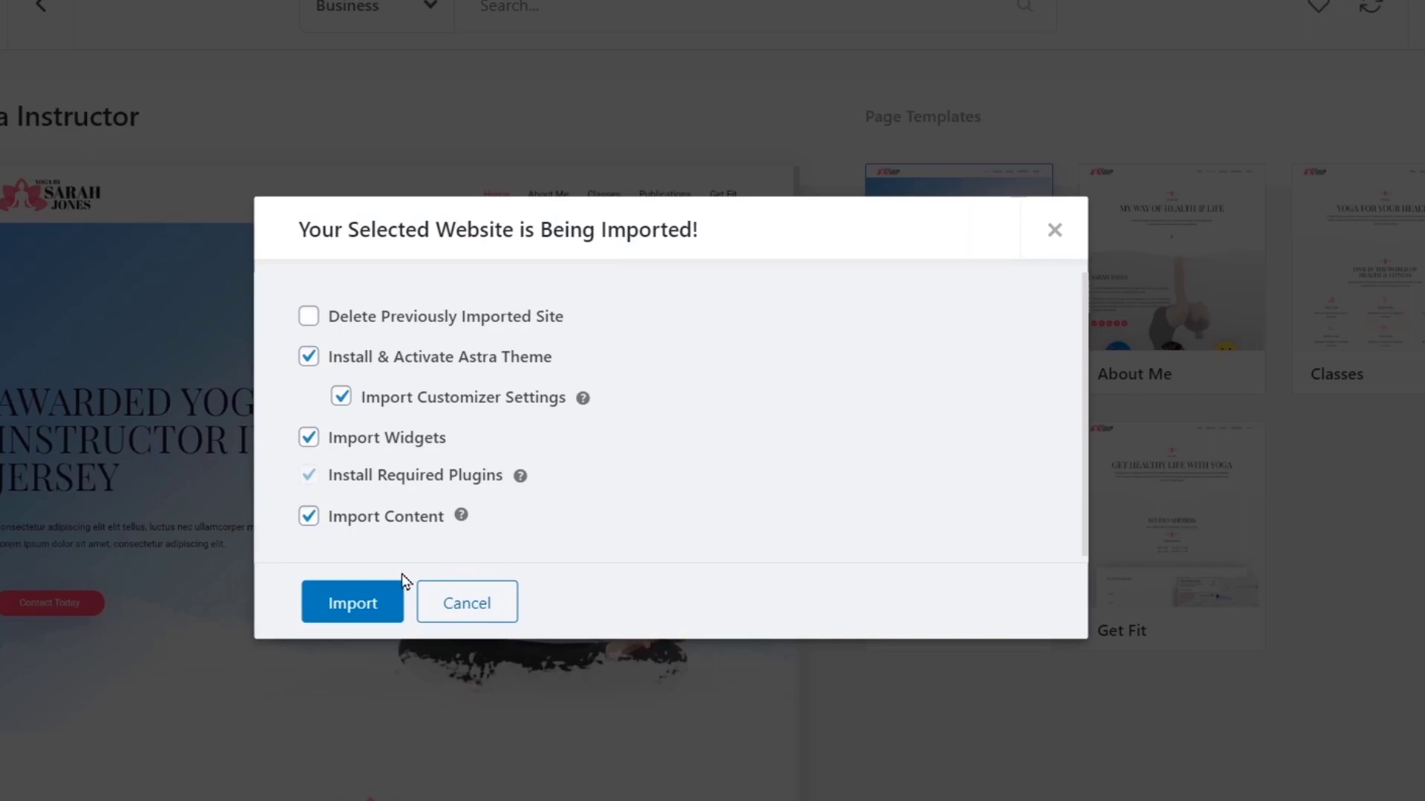
left_click(357, 605)
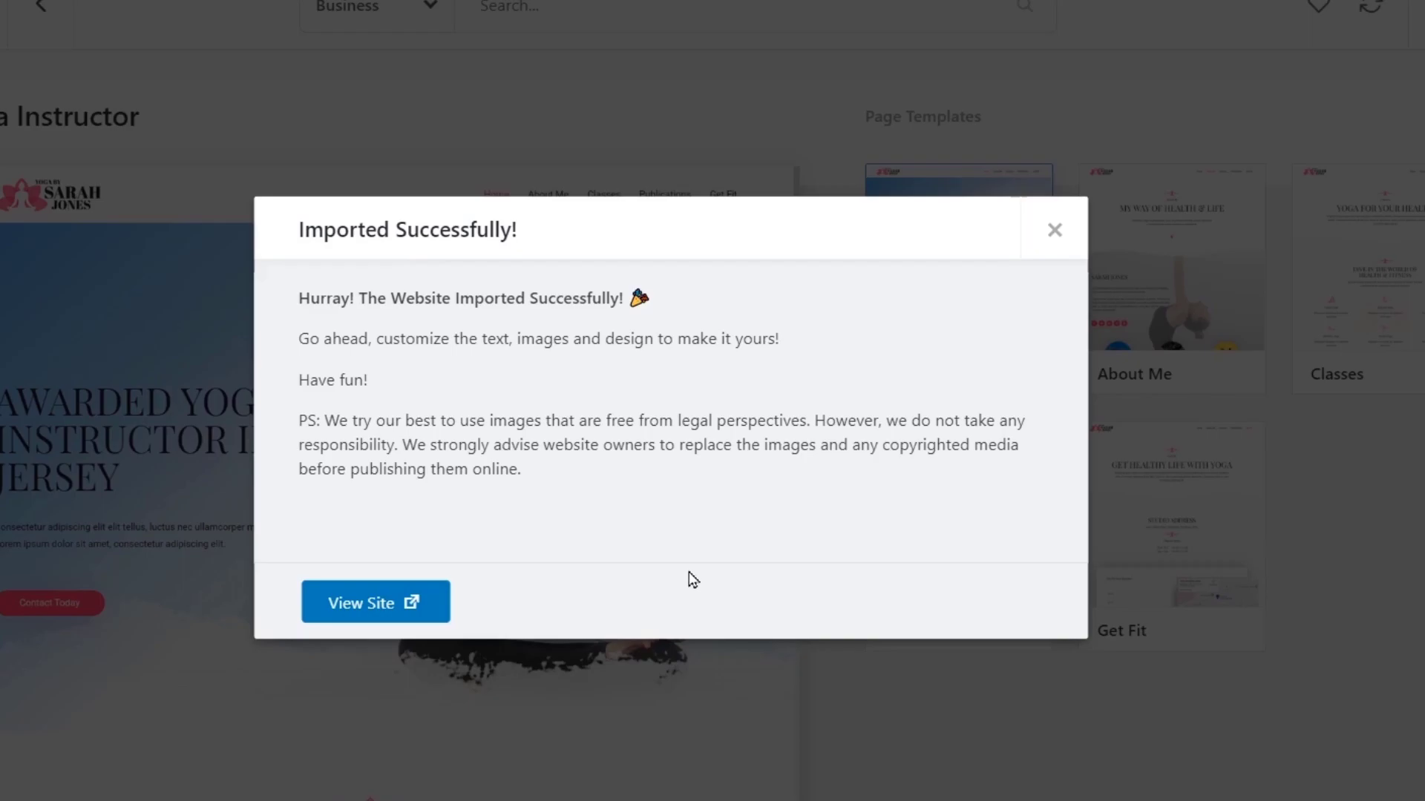
left_click(437, 607)
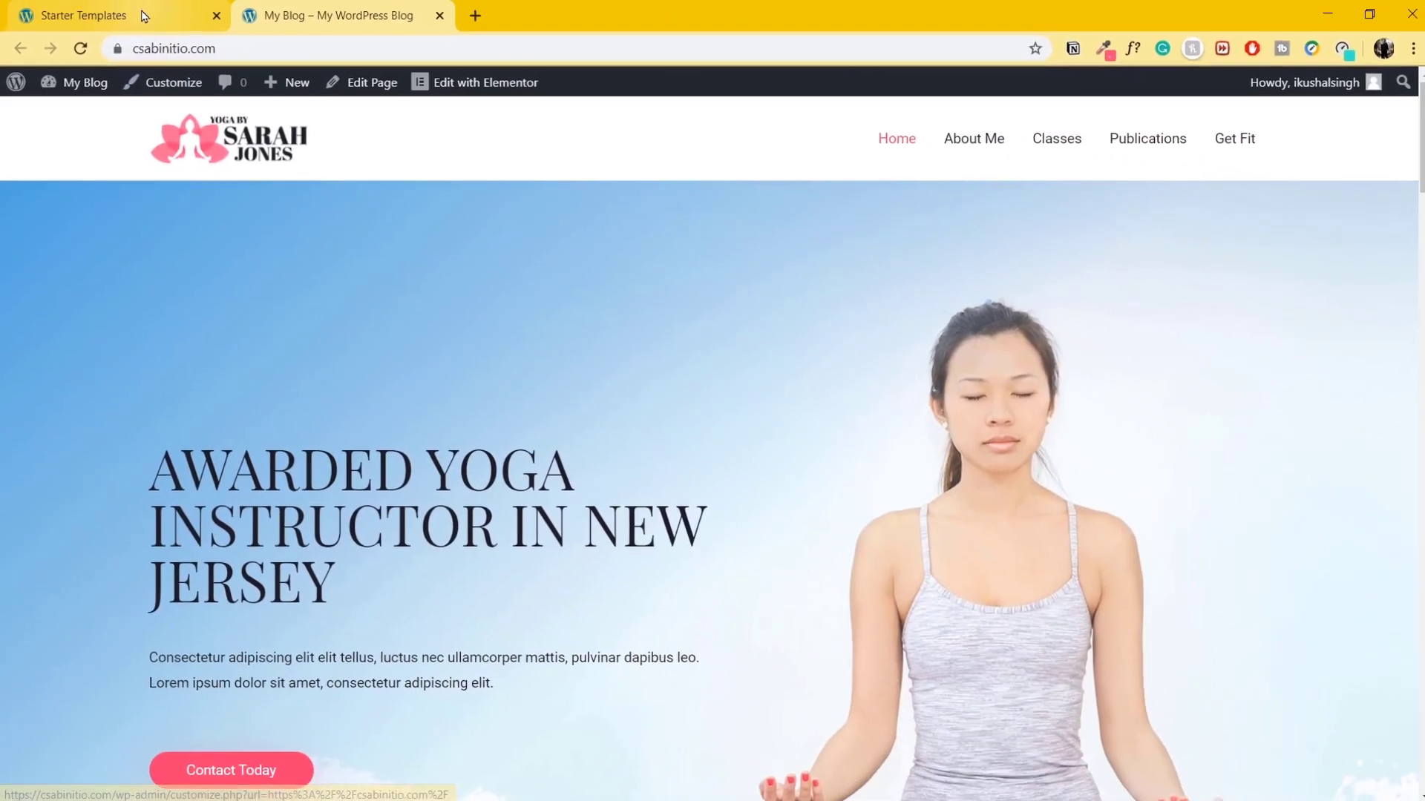
Dismiss the import success message and switch to the tab showing the imported Yoga site.
left_click(320, 35)
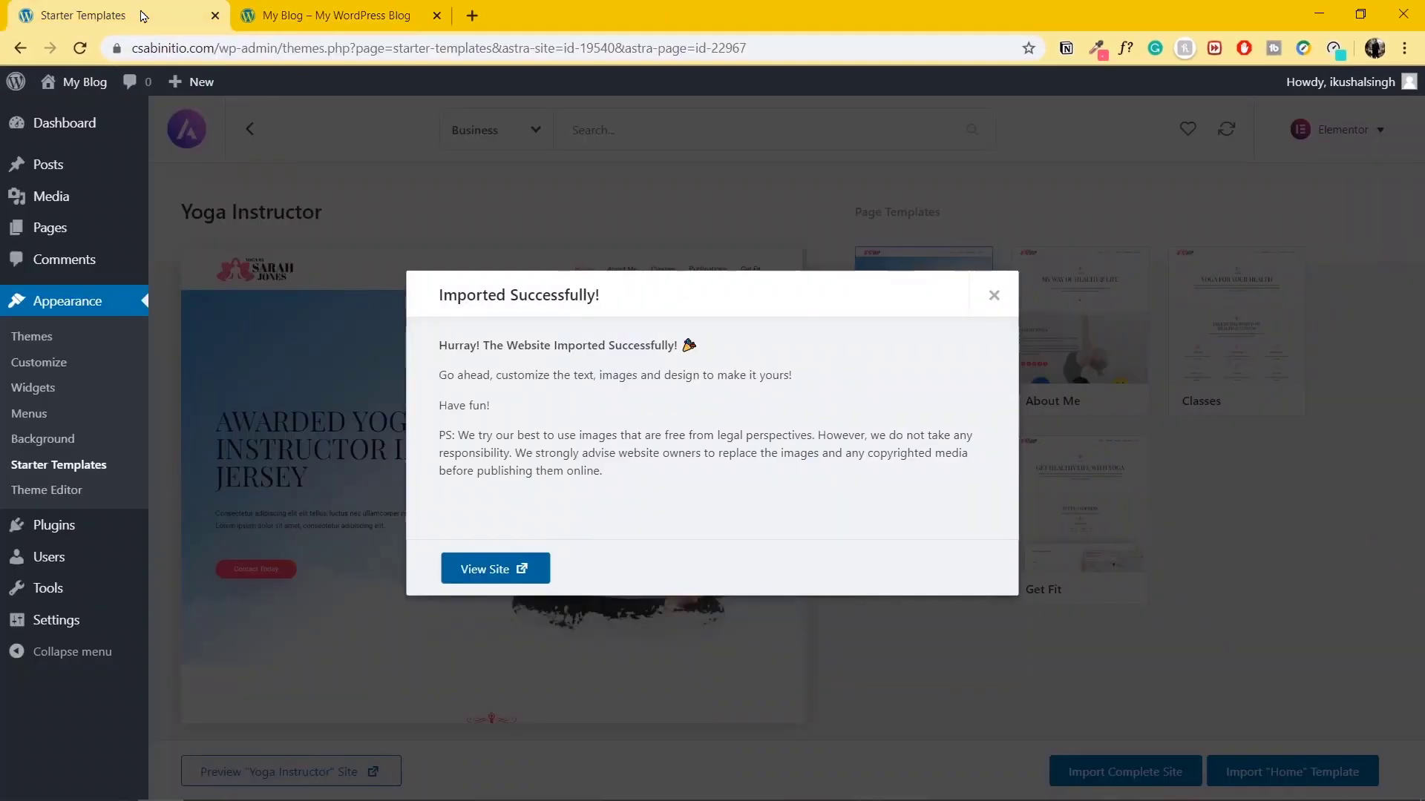
left_click(994, 296)
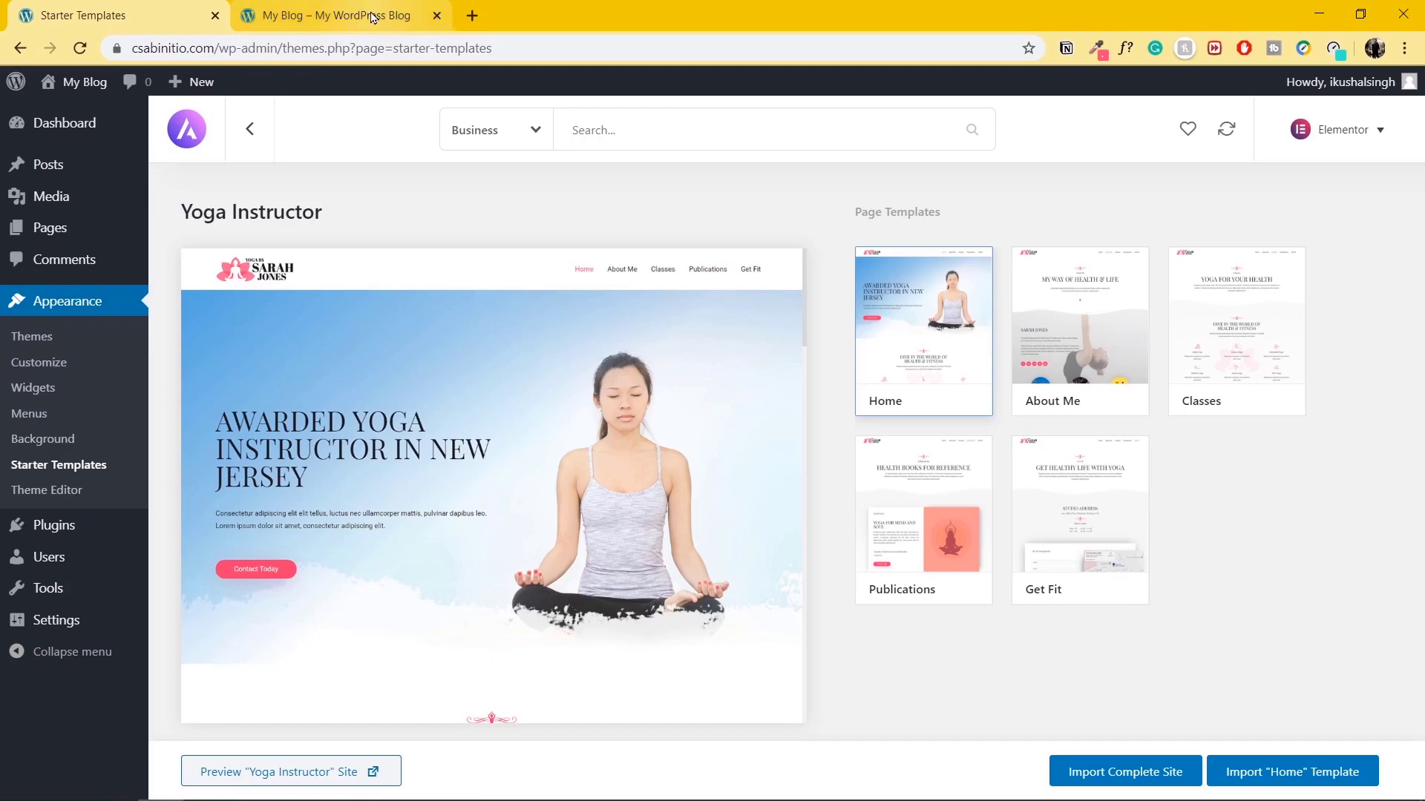
left_click(366, 22)
Open the Customizer and scroll through the preview of the 'Awarded Yoga Instructor in New Jersey' homepage.
left_click(183, 91)
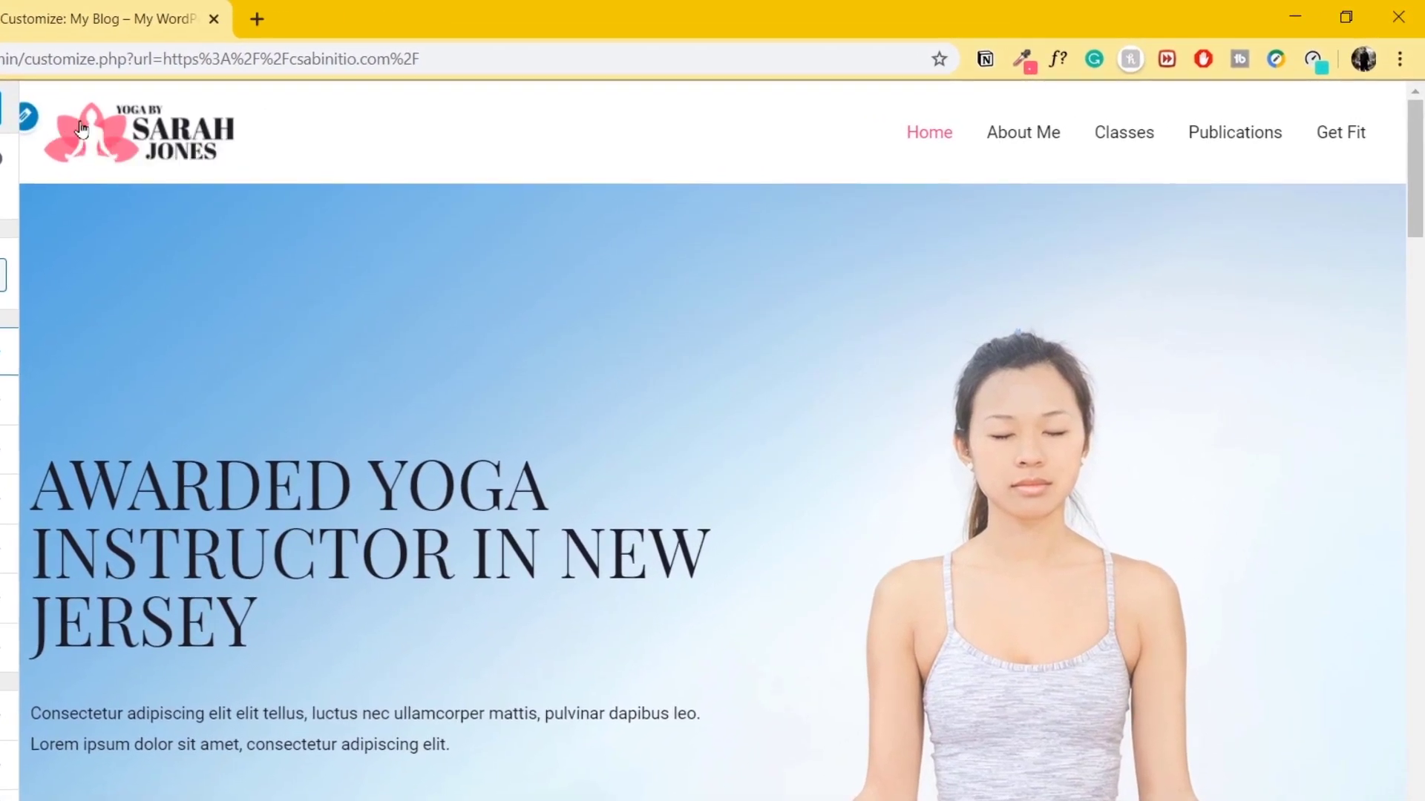
mouse_move(882, 152)
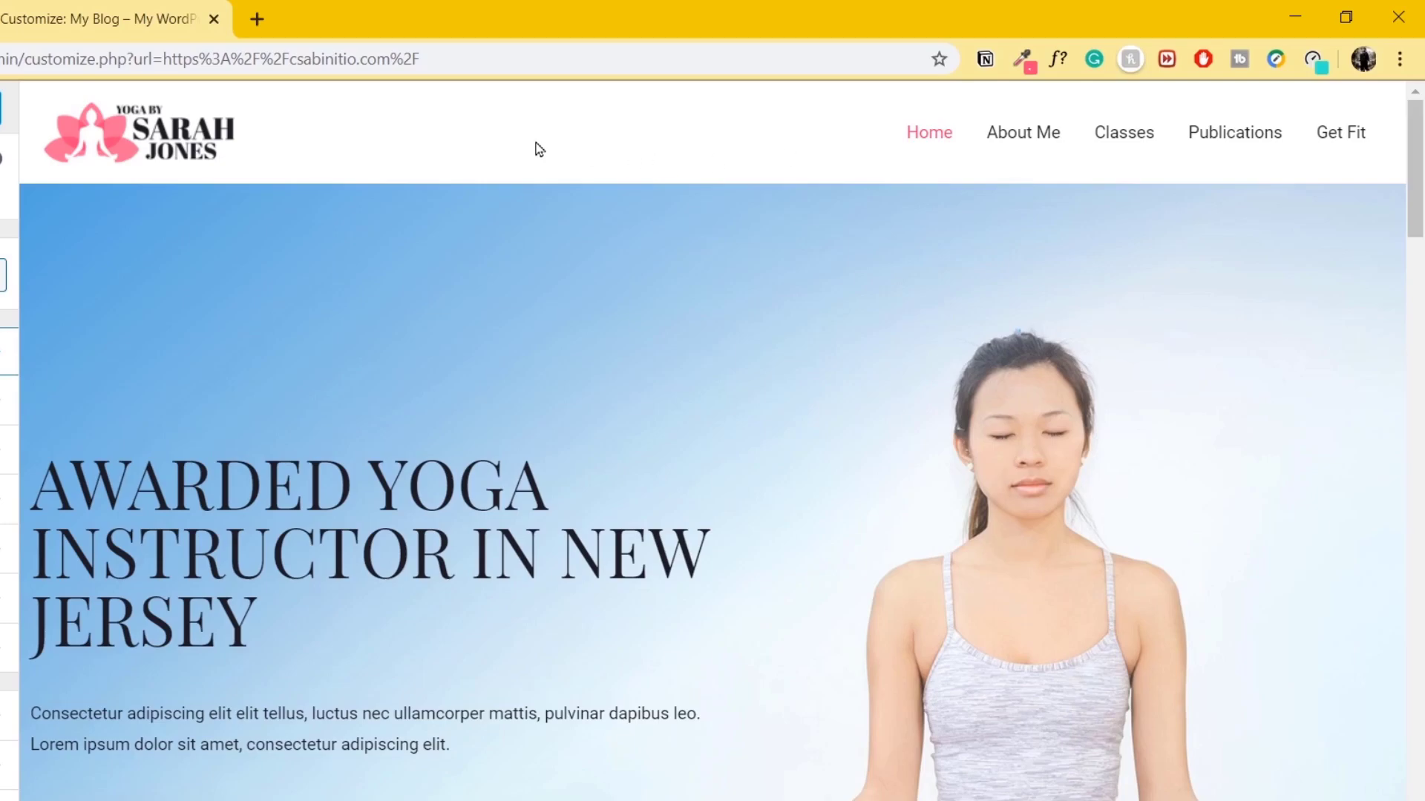
scroll(467, 505, "down", 5)
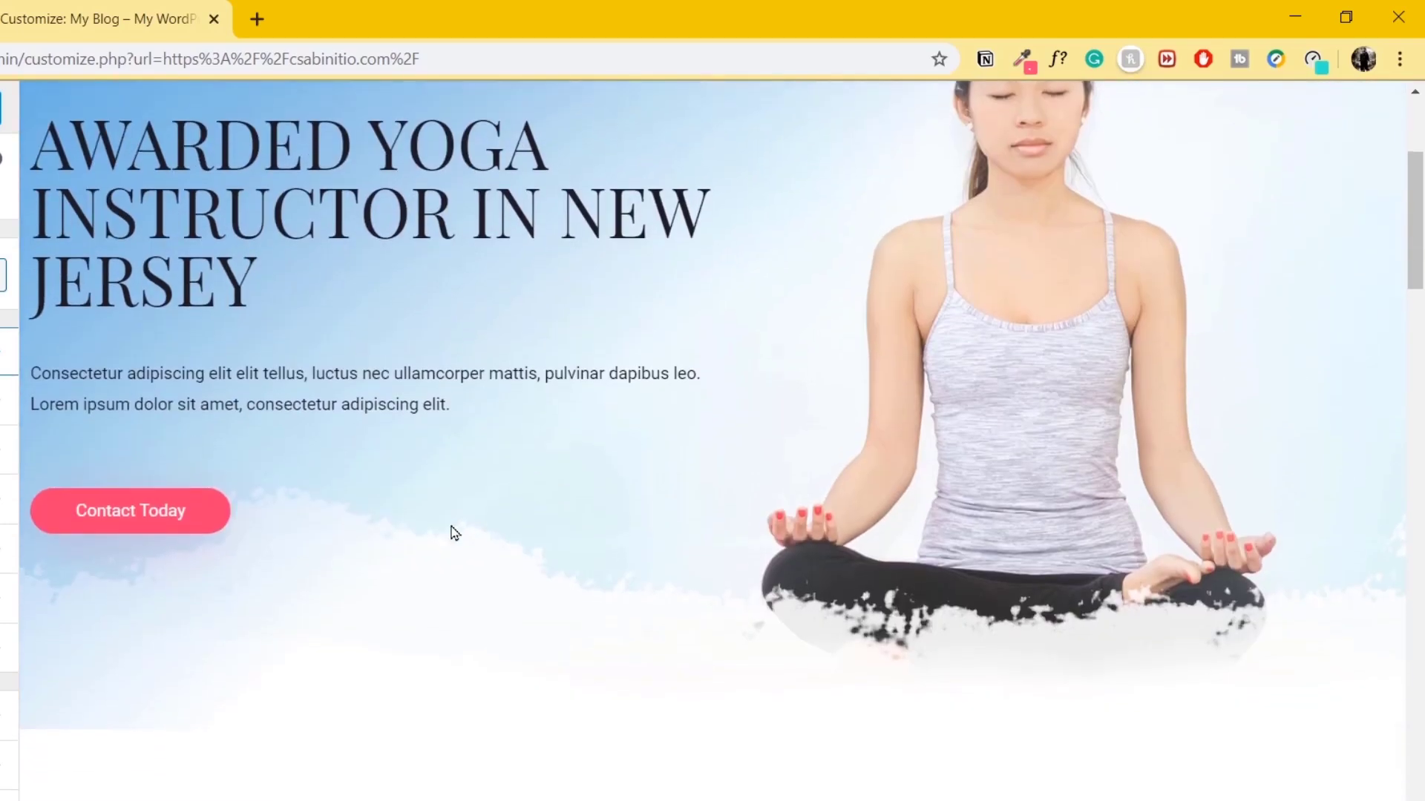
scroll(986, 594, "down", 6)
scroll(416, 588, "down", 10)
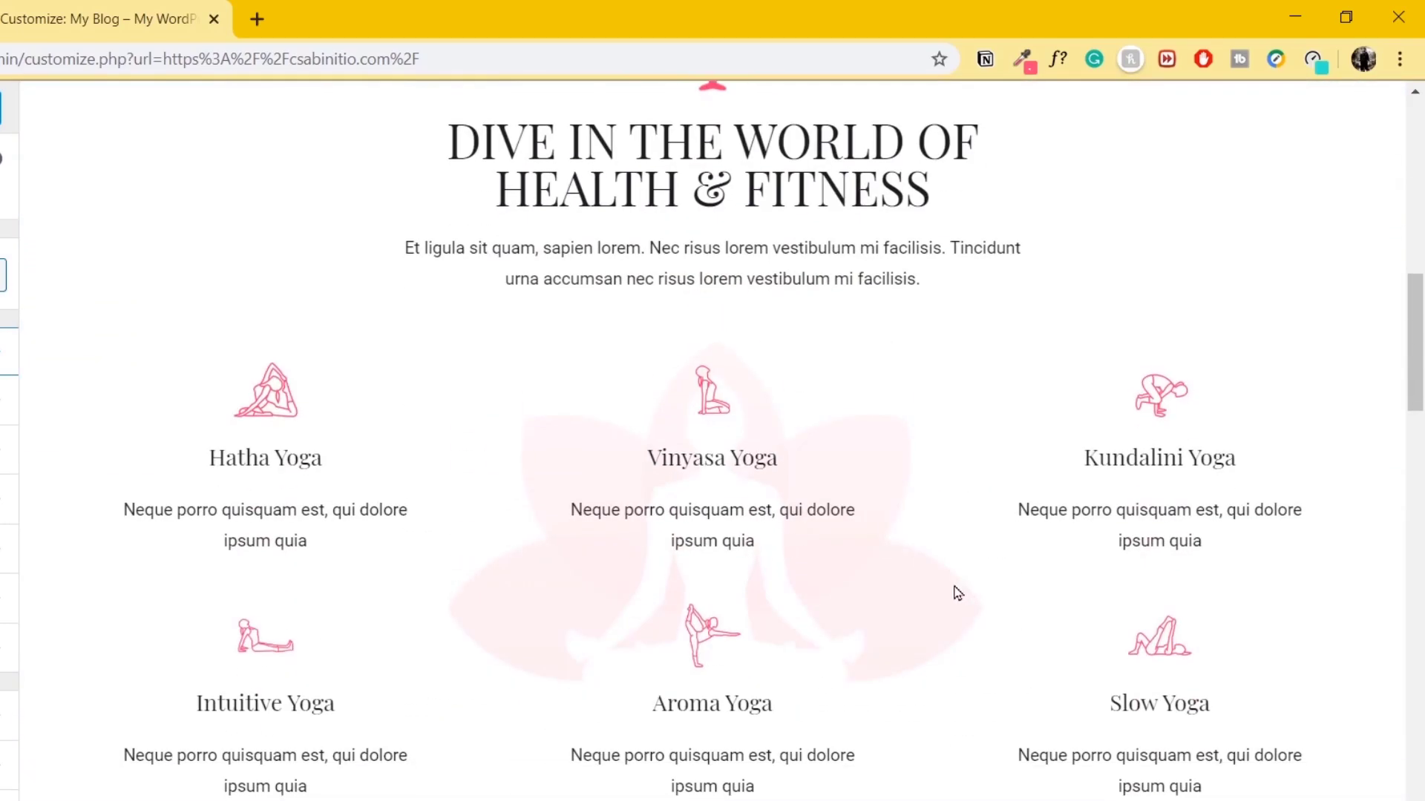
scroll(1020, 566, "up", 16)
scroll(1101, 543, "up", 4)
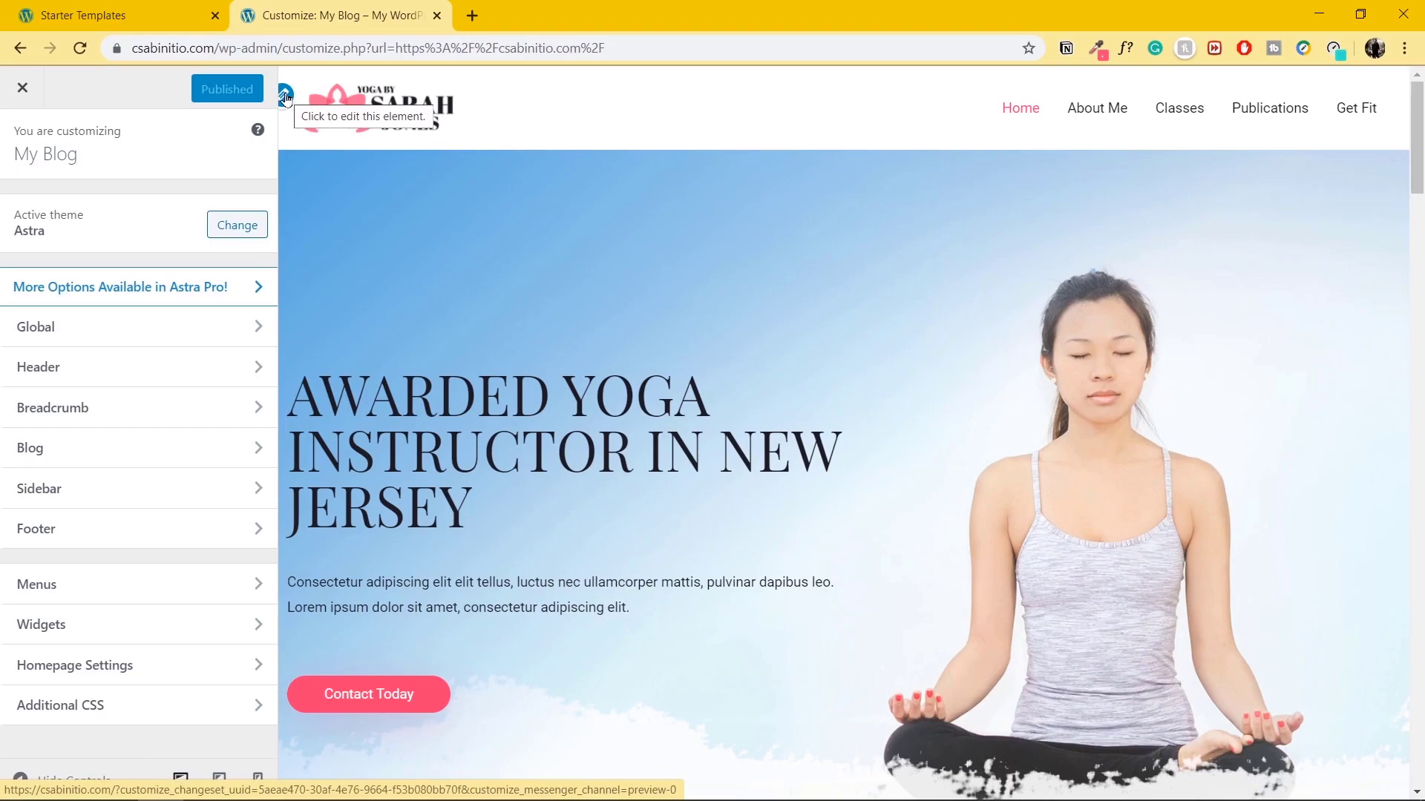
In Site Identity, turn off the separate retina logo and remove the current site logo.
left_click(285, 97)
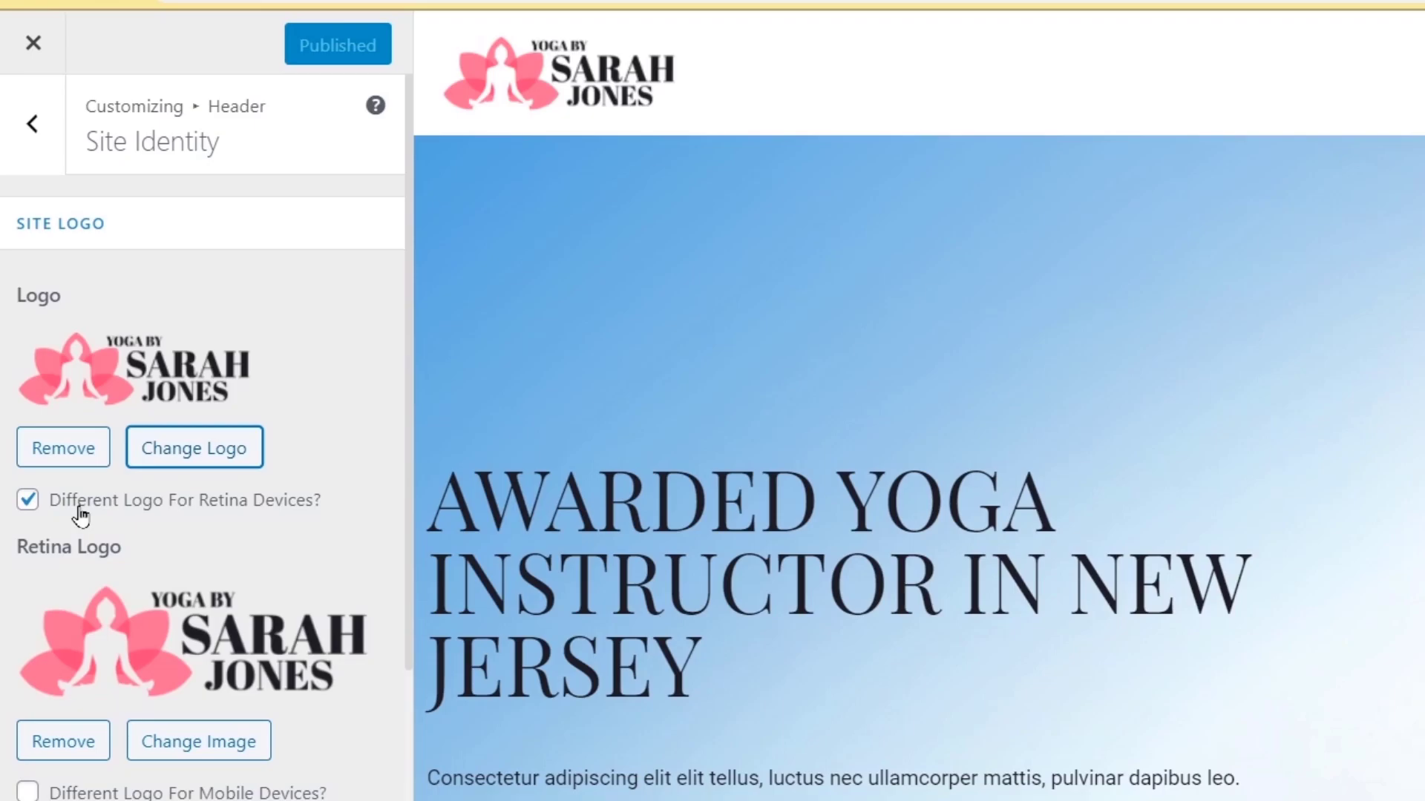
left_click(80, 507)
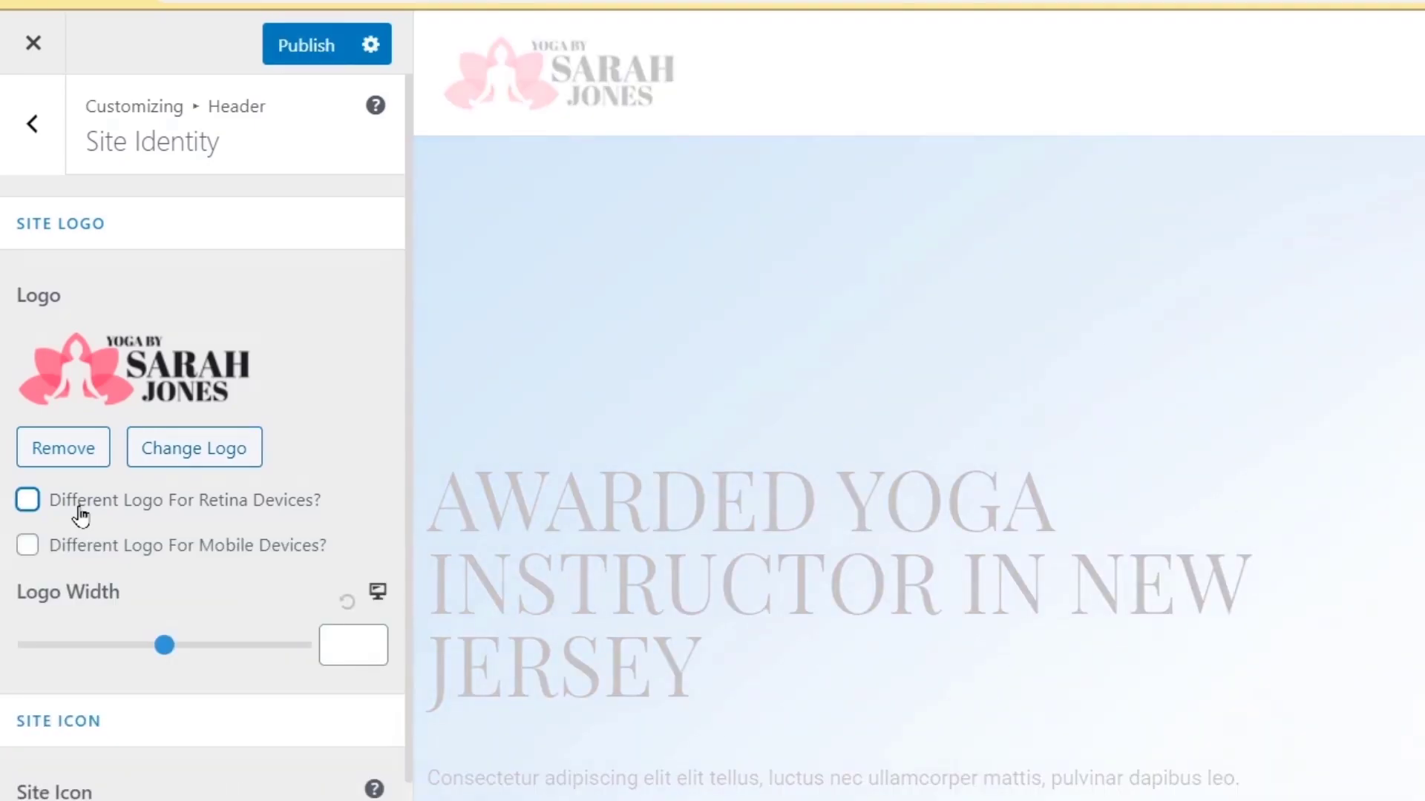
left_click(74, 458)
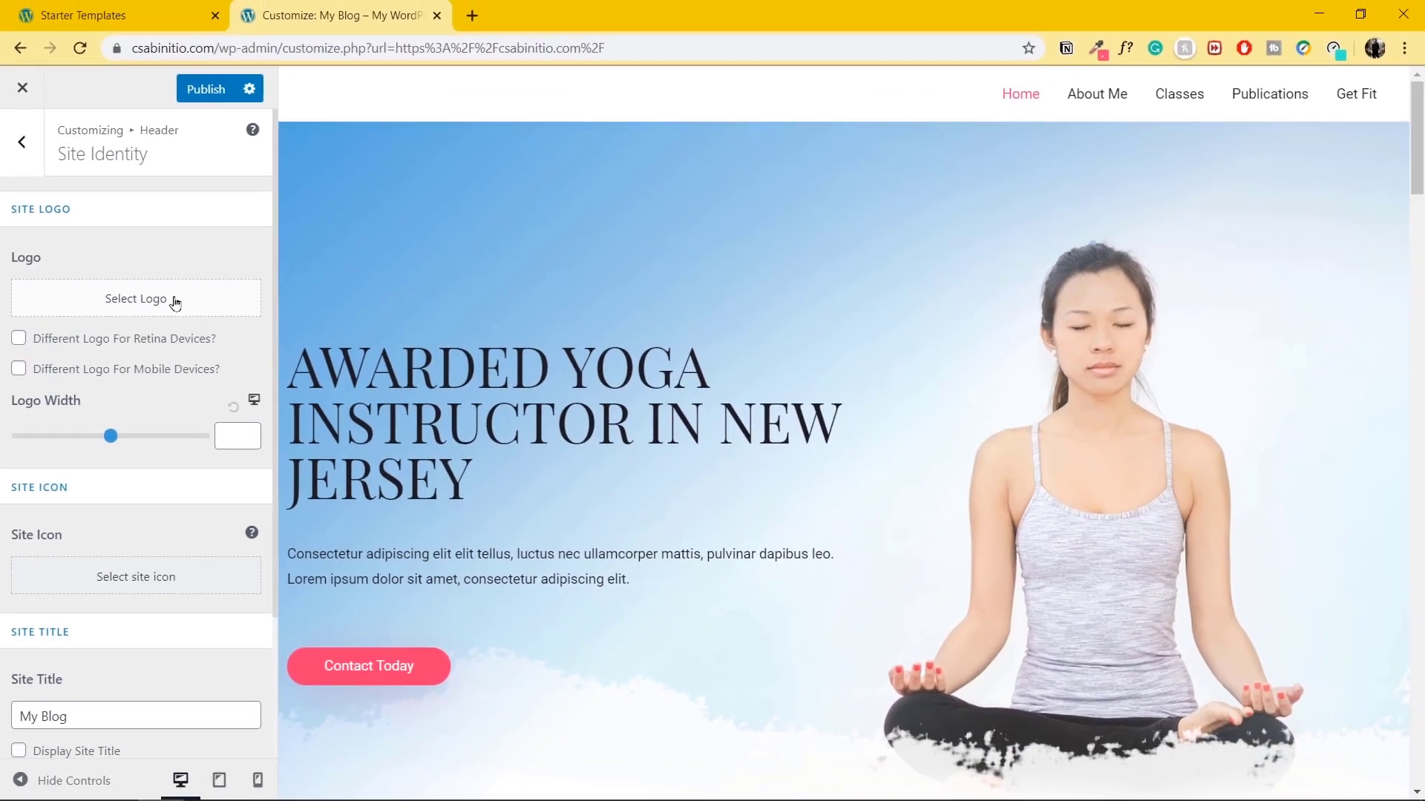
Upload LogoMakr_2EwWsK, crop it as the site logo, and set logo width to 180.
left_click(260, 362)
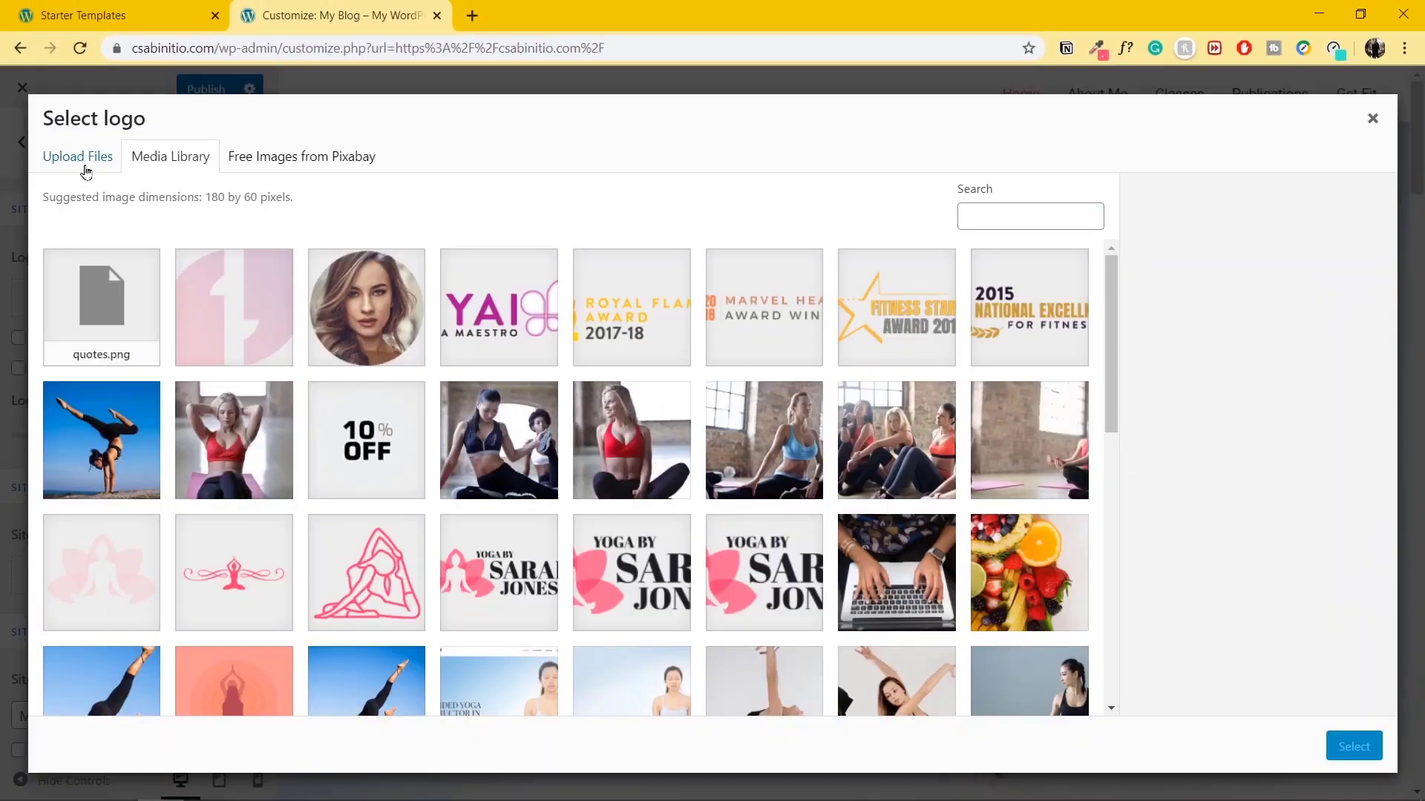
left_click(83, 168)
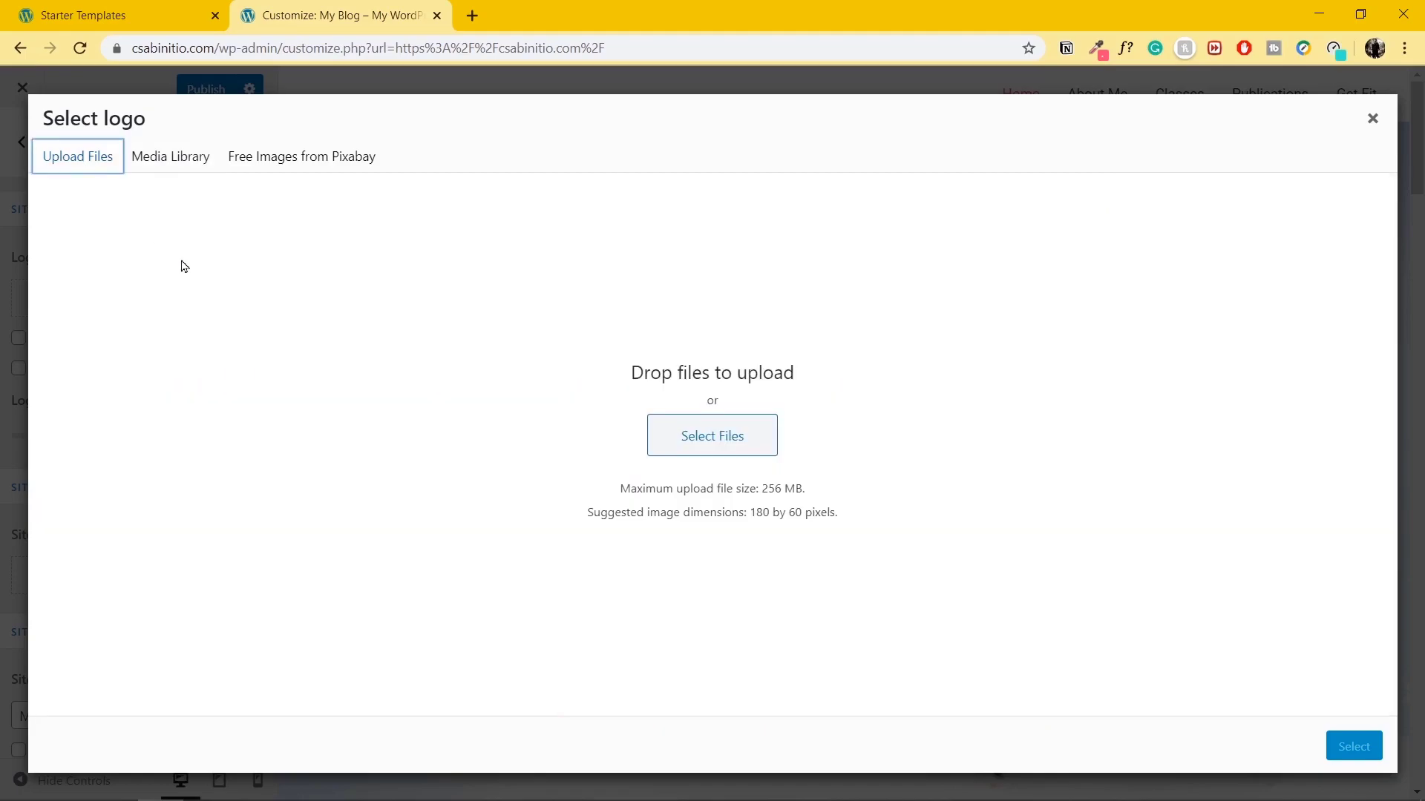
left_click(719, 441)
left_click(270, 183)
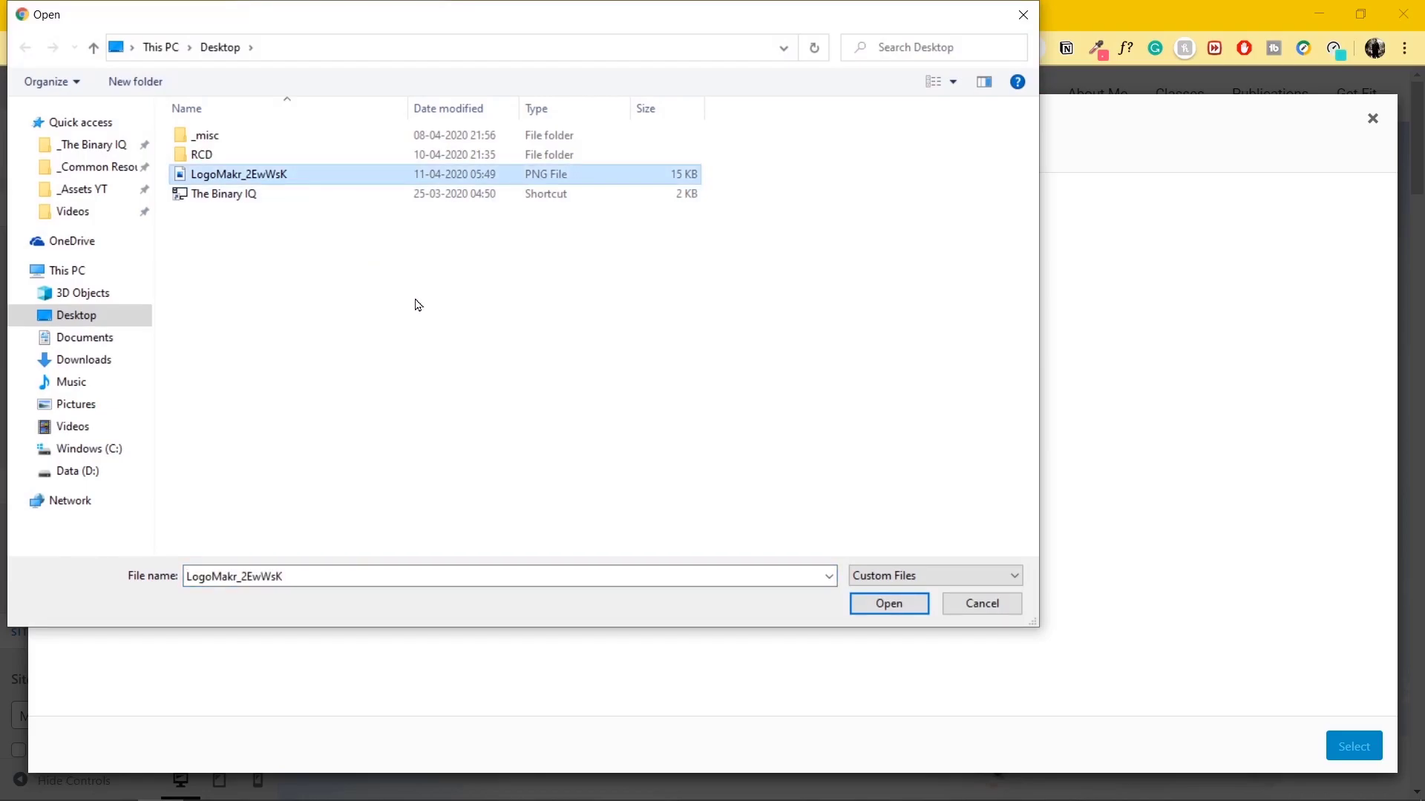
left_click(891, 604)
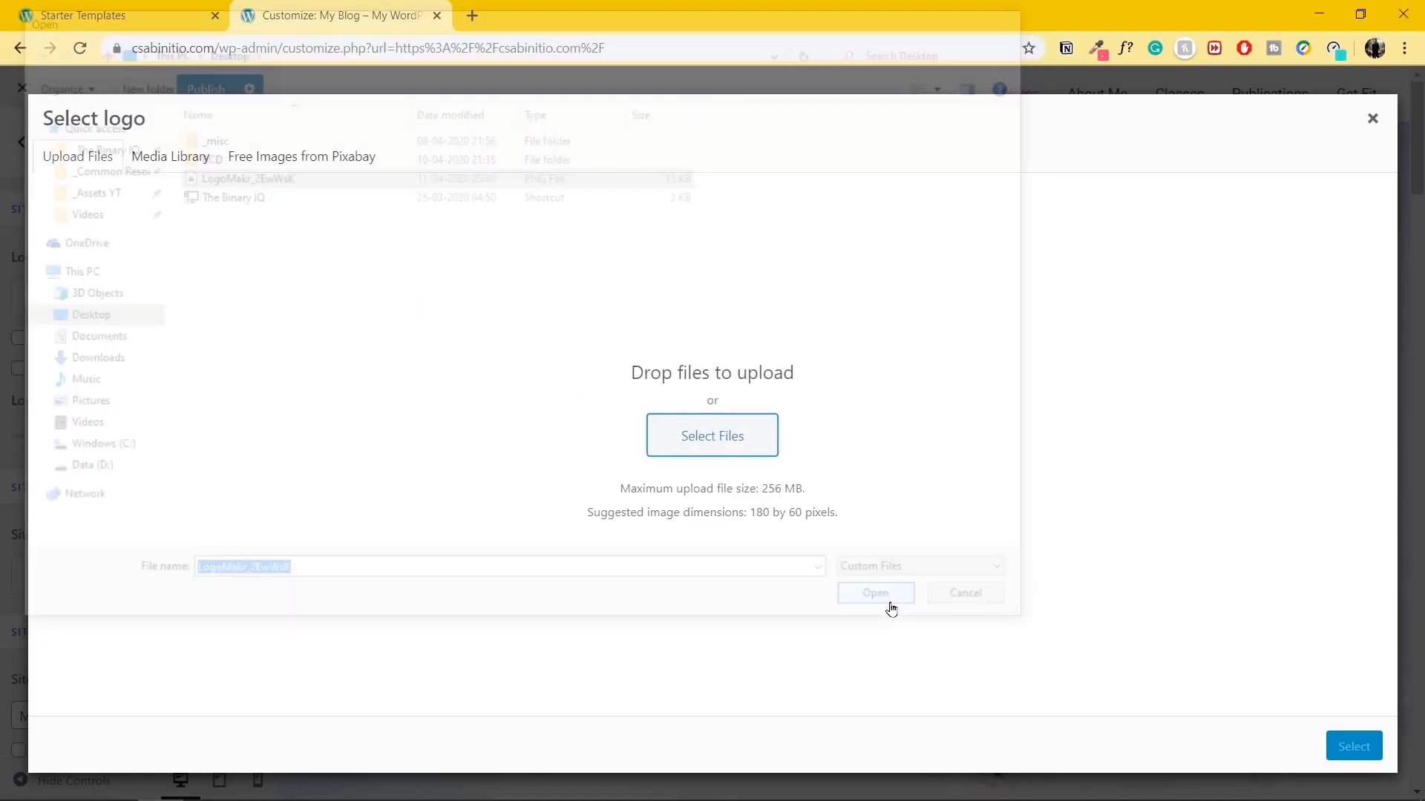
left_click(1355, 748)
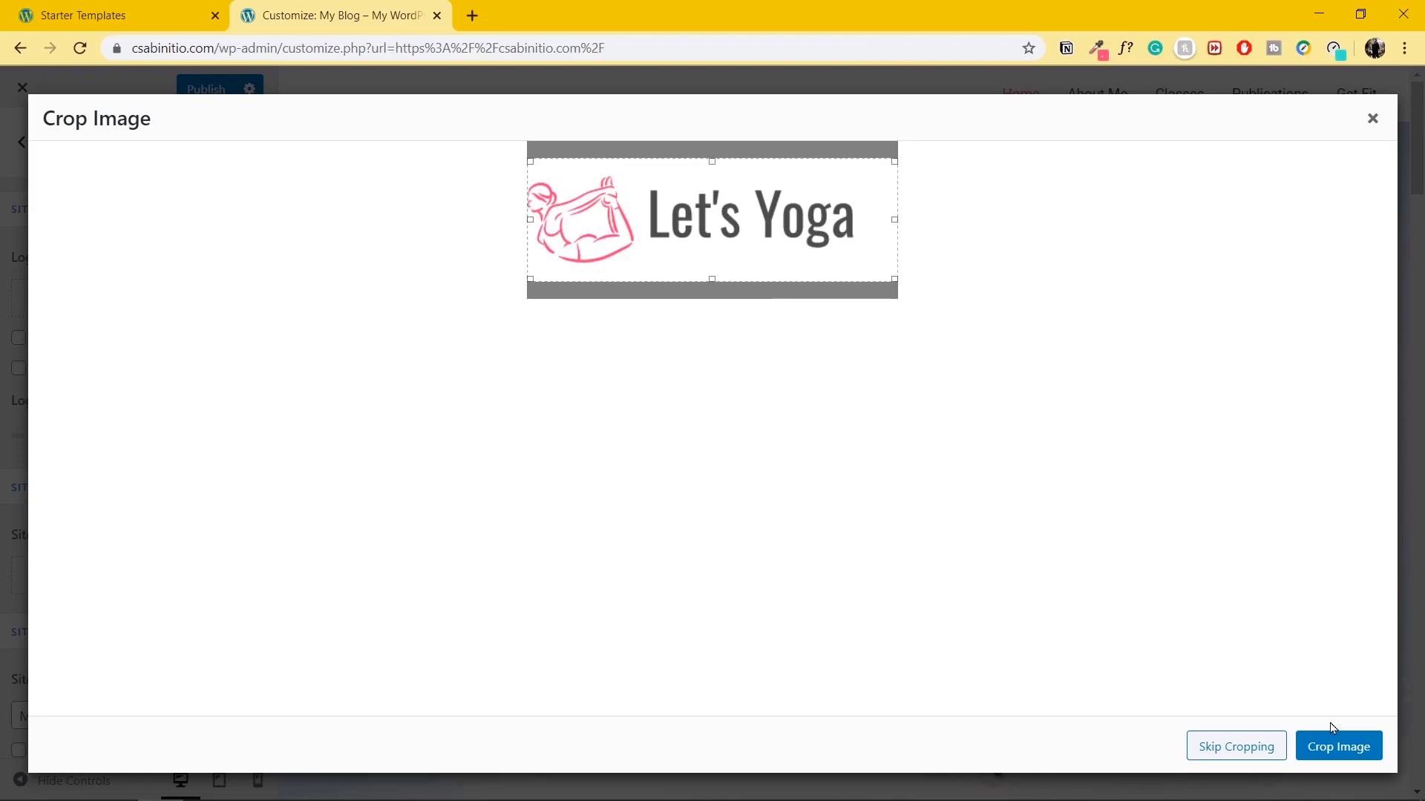
left_click(1329, 747)
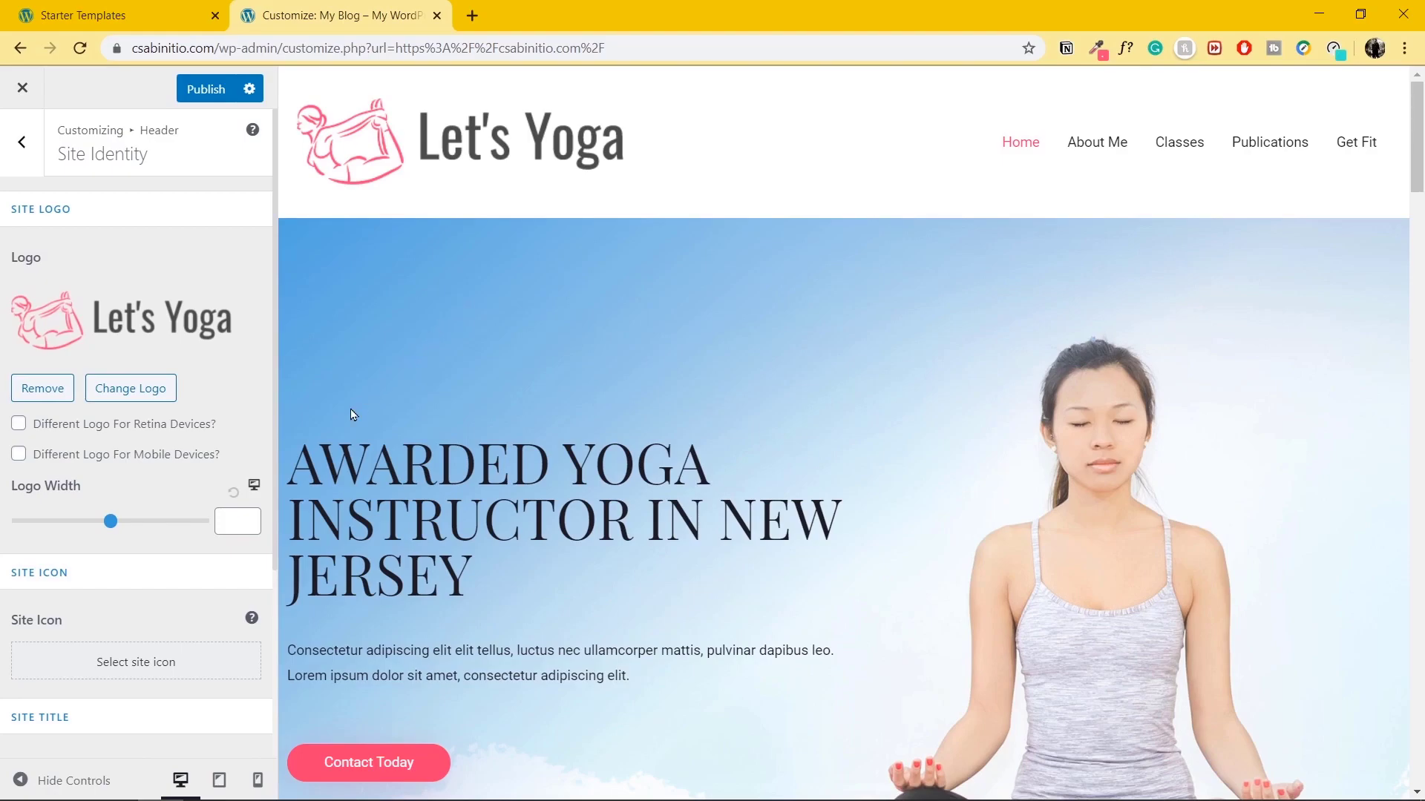
left_click(226, 519)
type("180")
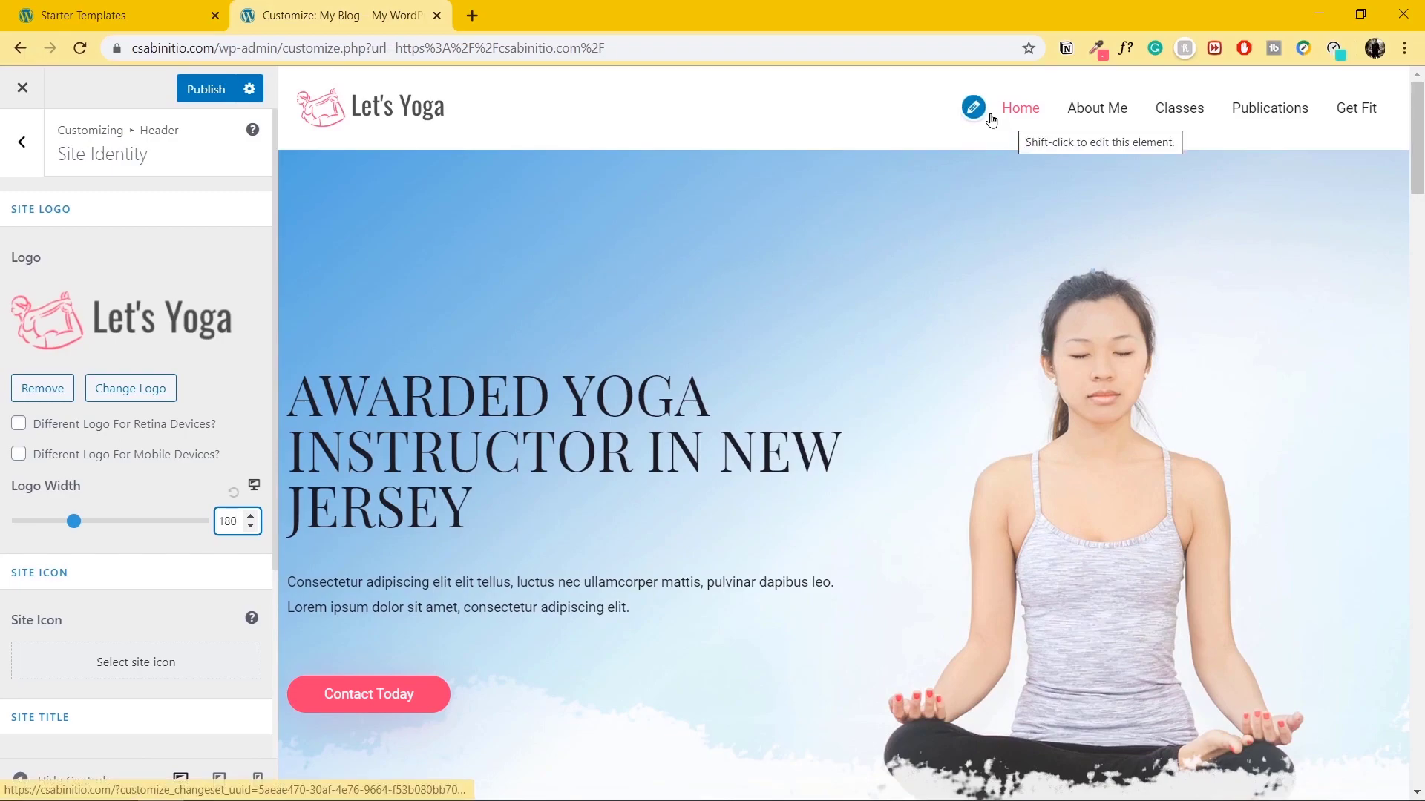
left_click(974, 108)
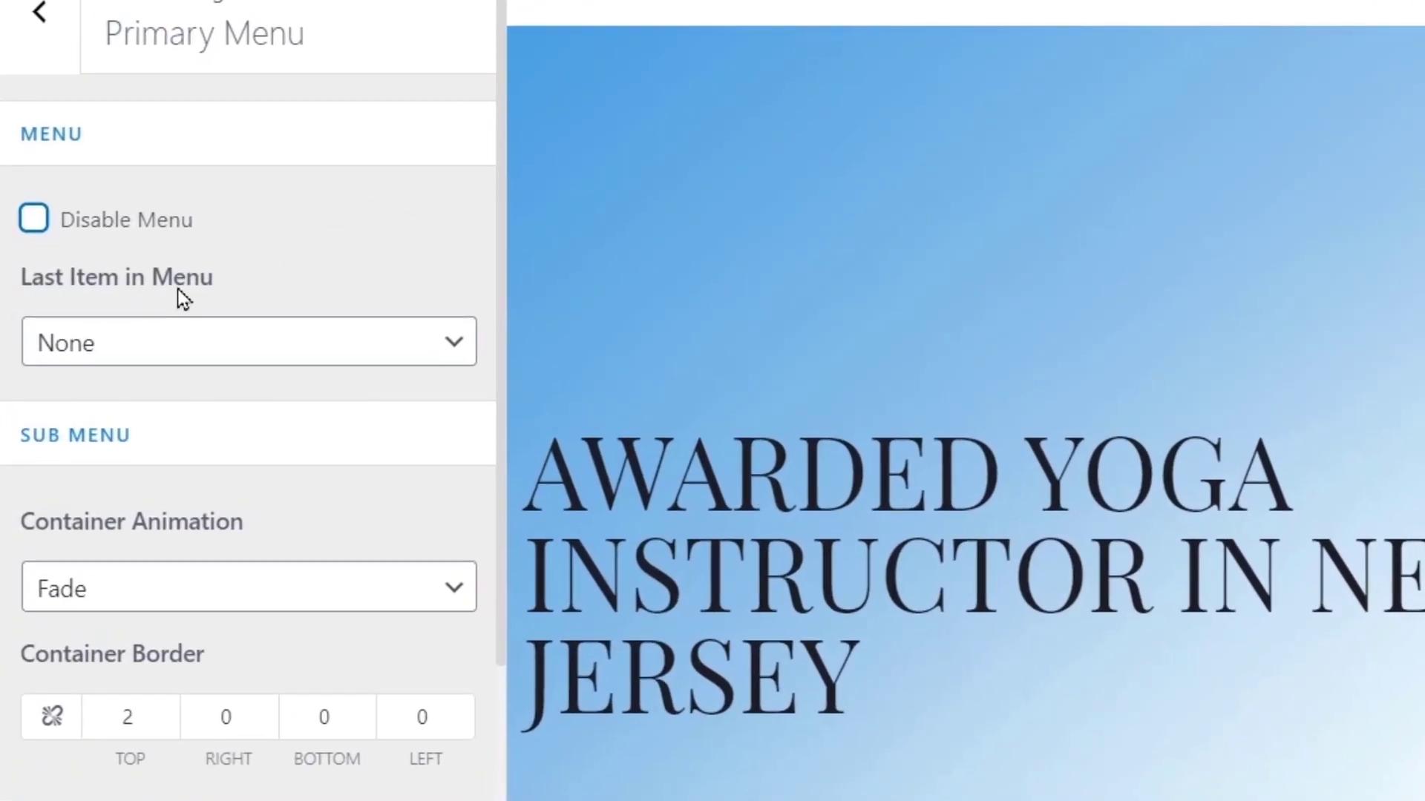
left_click(421, 357)
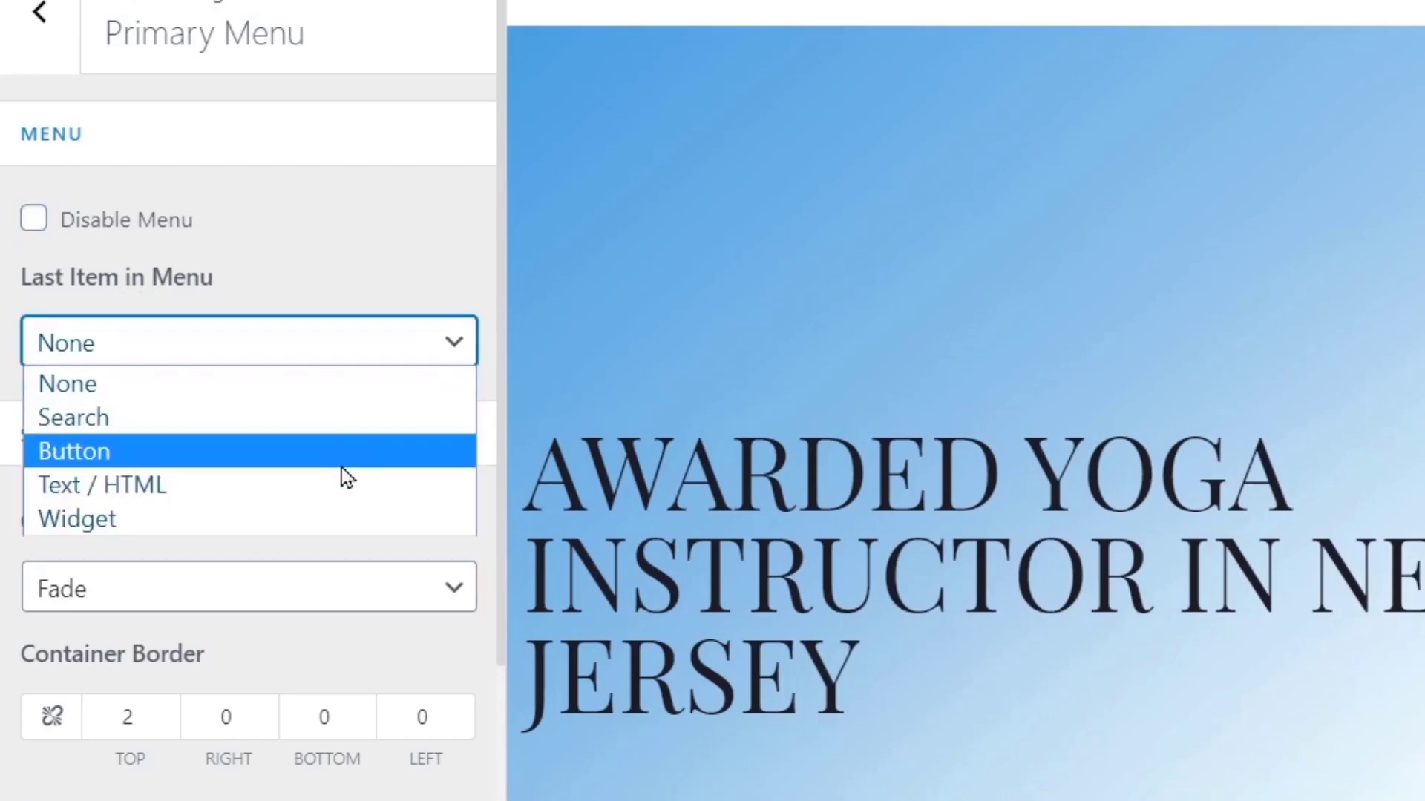
left_click(341, 449)
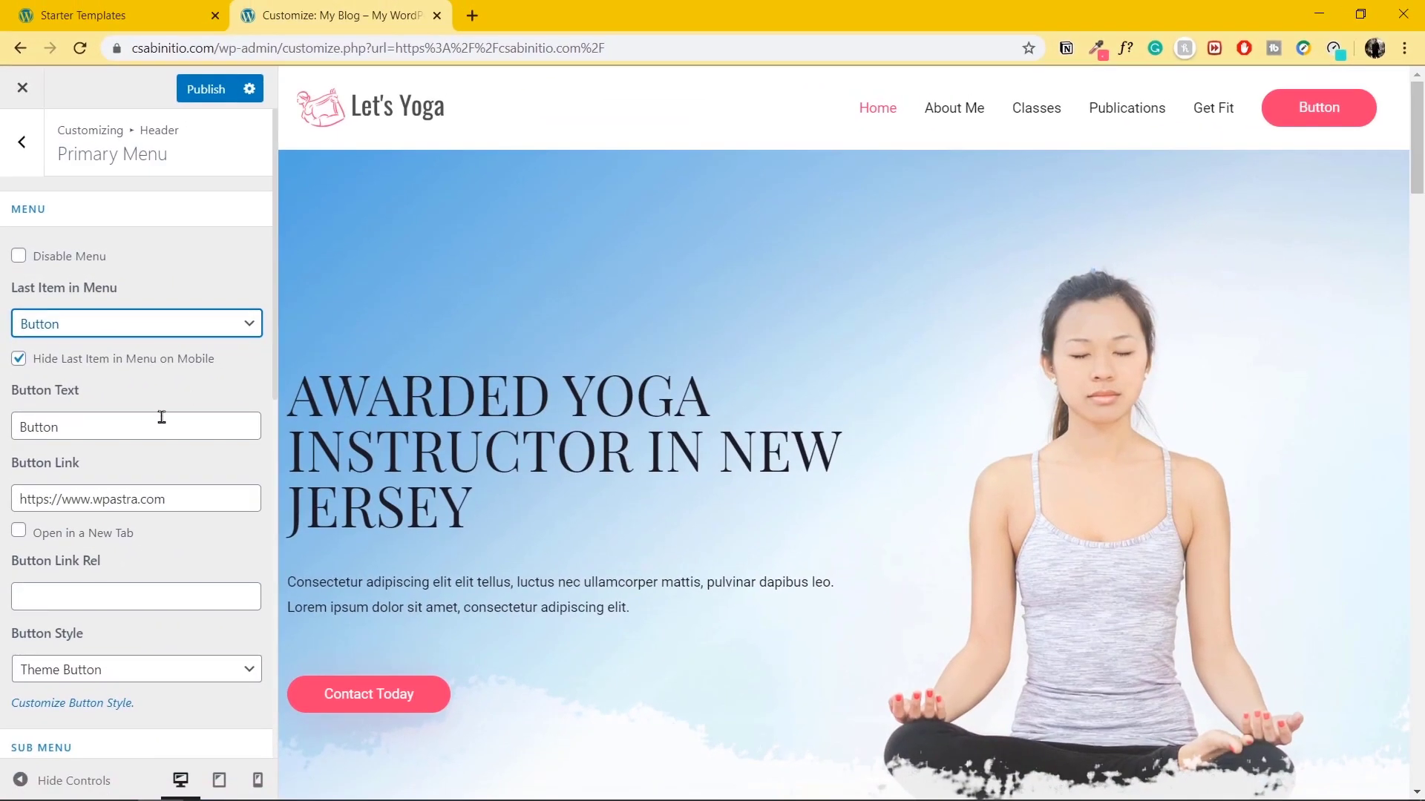
left_click(153, 423)
double_click(156, 424)
type("Login")
left_click(215, 490)
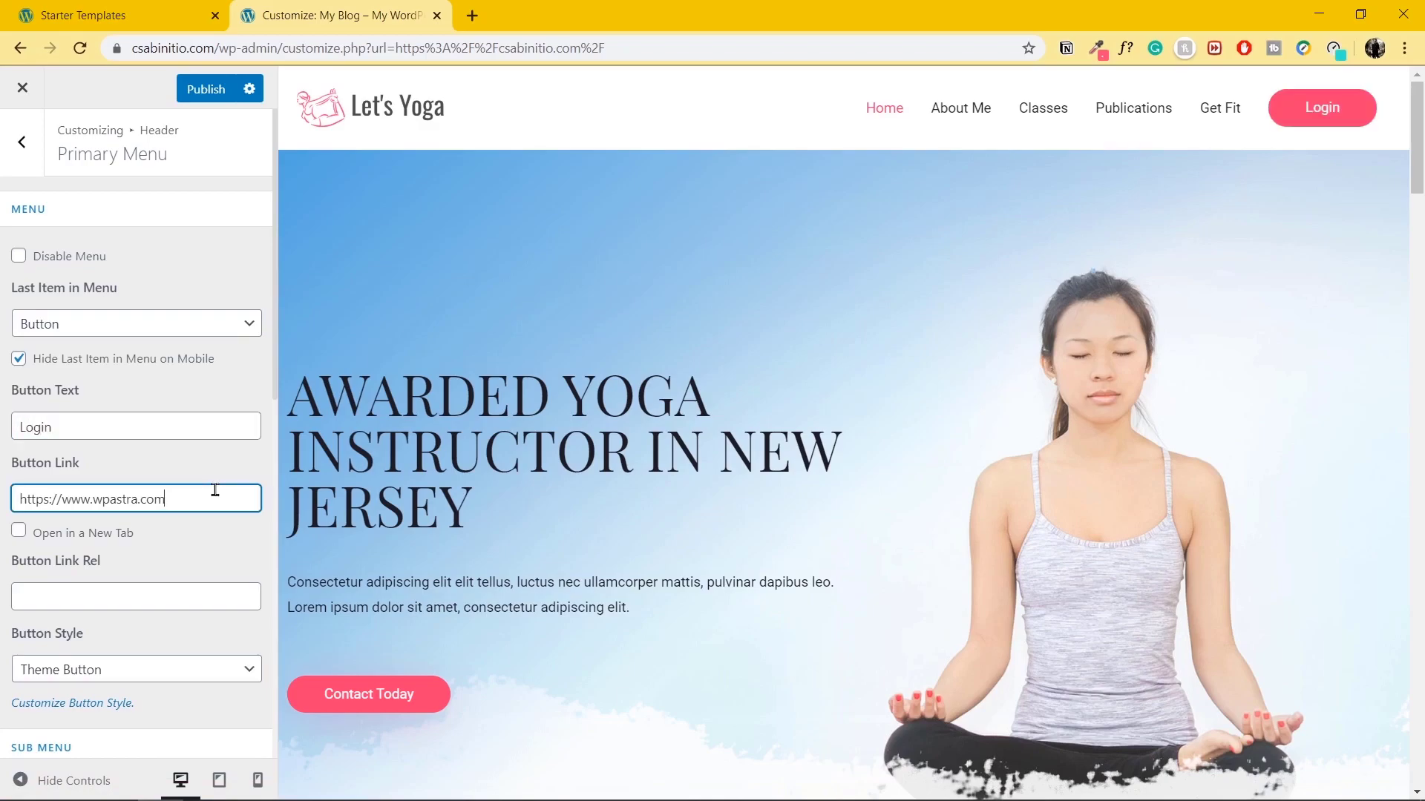
left_click_drag(188, 495, 17, 496)
left_click(177, 472)
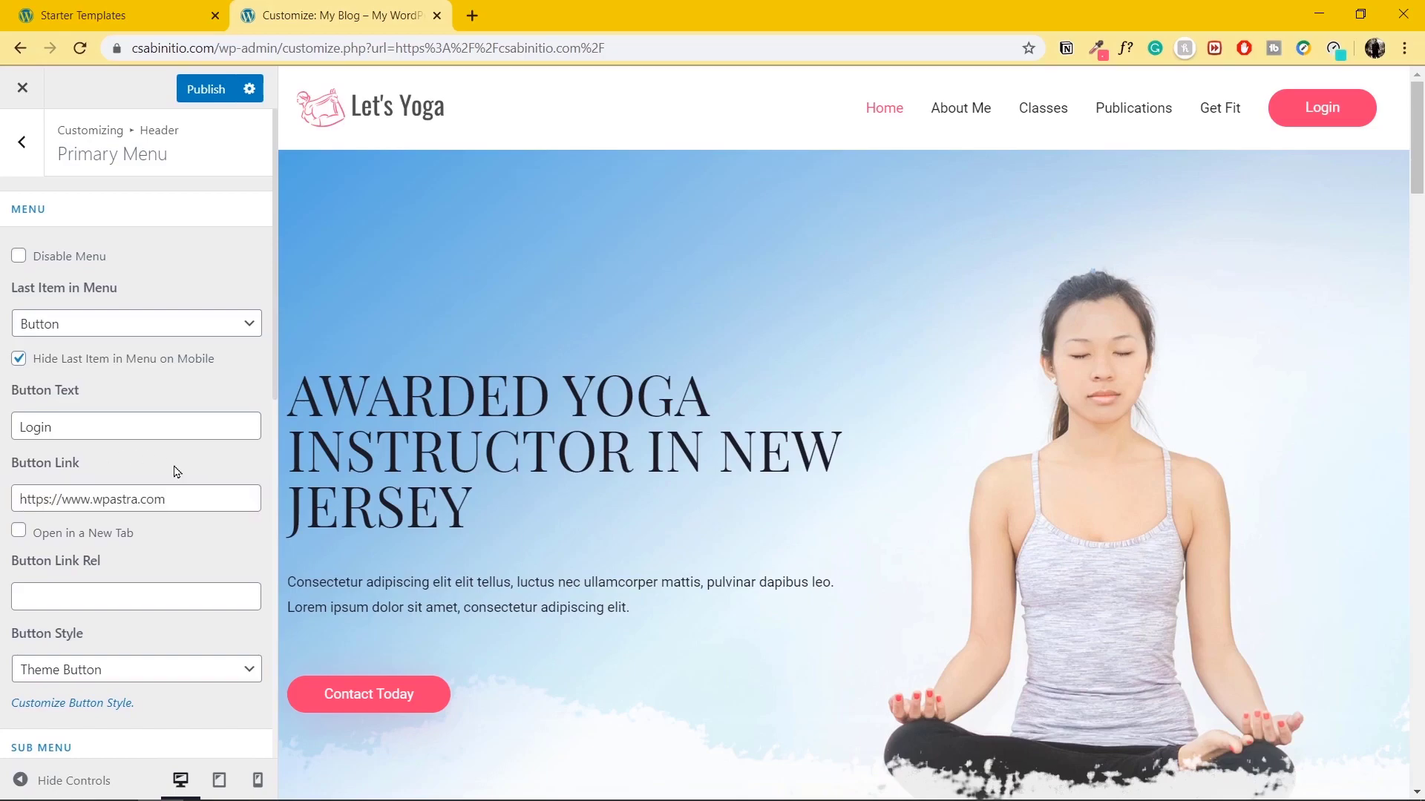
left_click(199, 92)
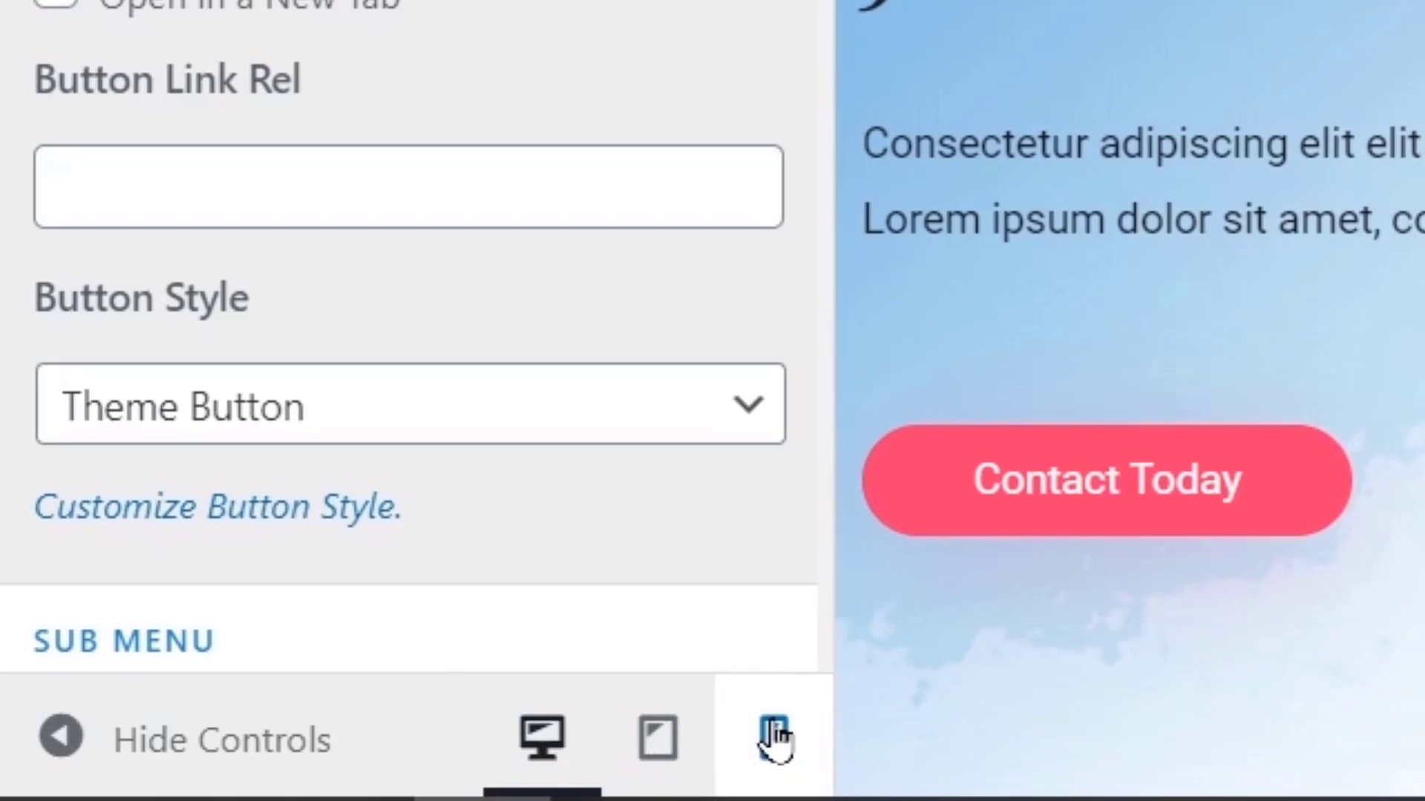
Review the homepage in mobile preview, return to desktop width, and close the Customizer.
left_click(258, 780)
left_click(167, 742)
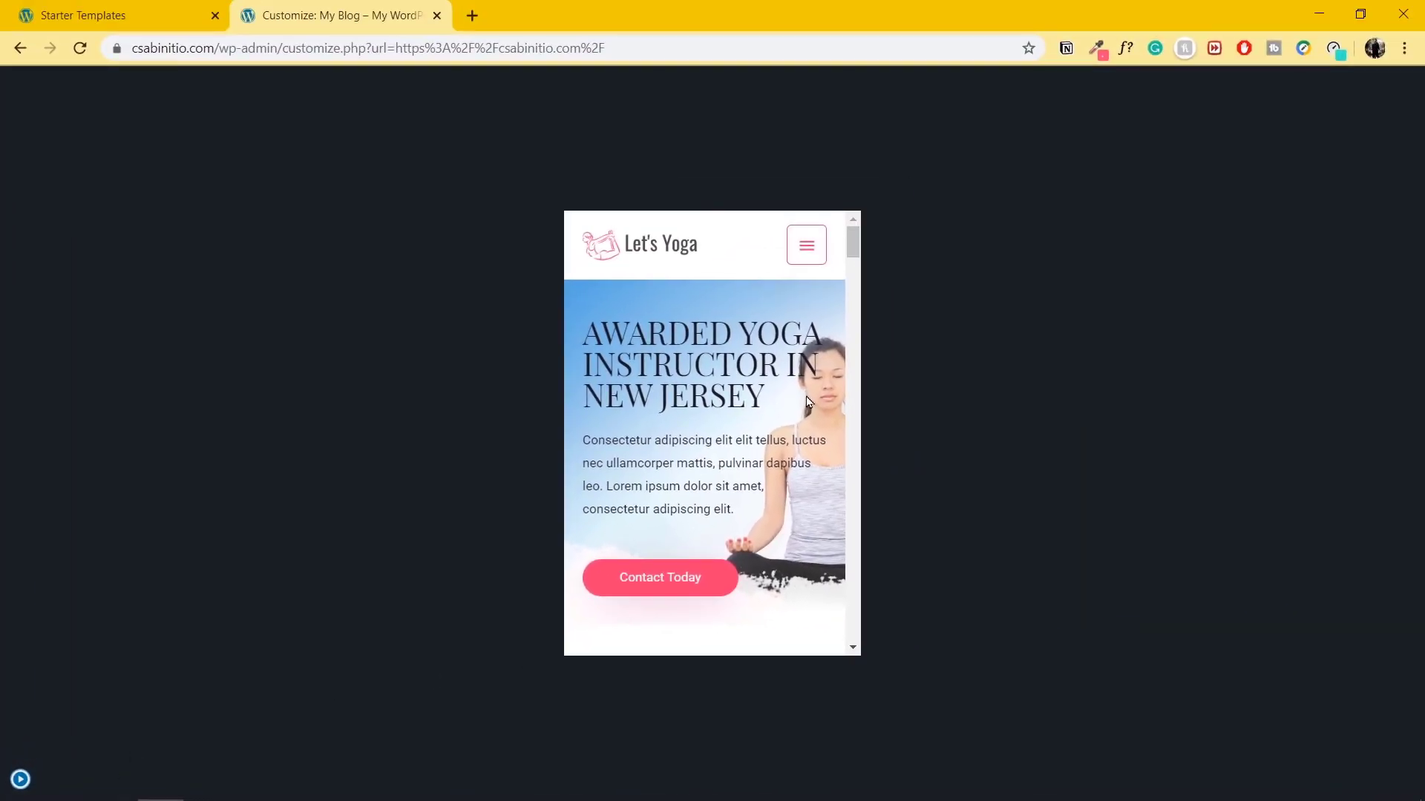
scroll(808, 401, "down", 15)
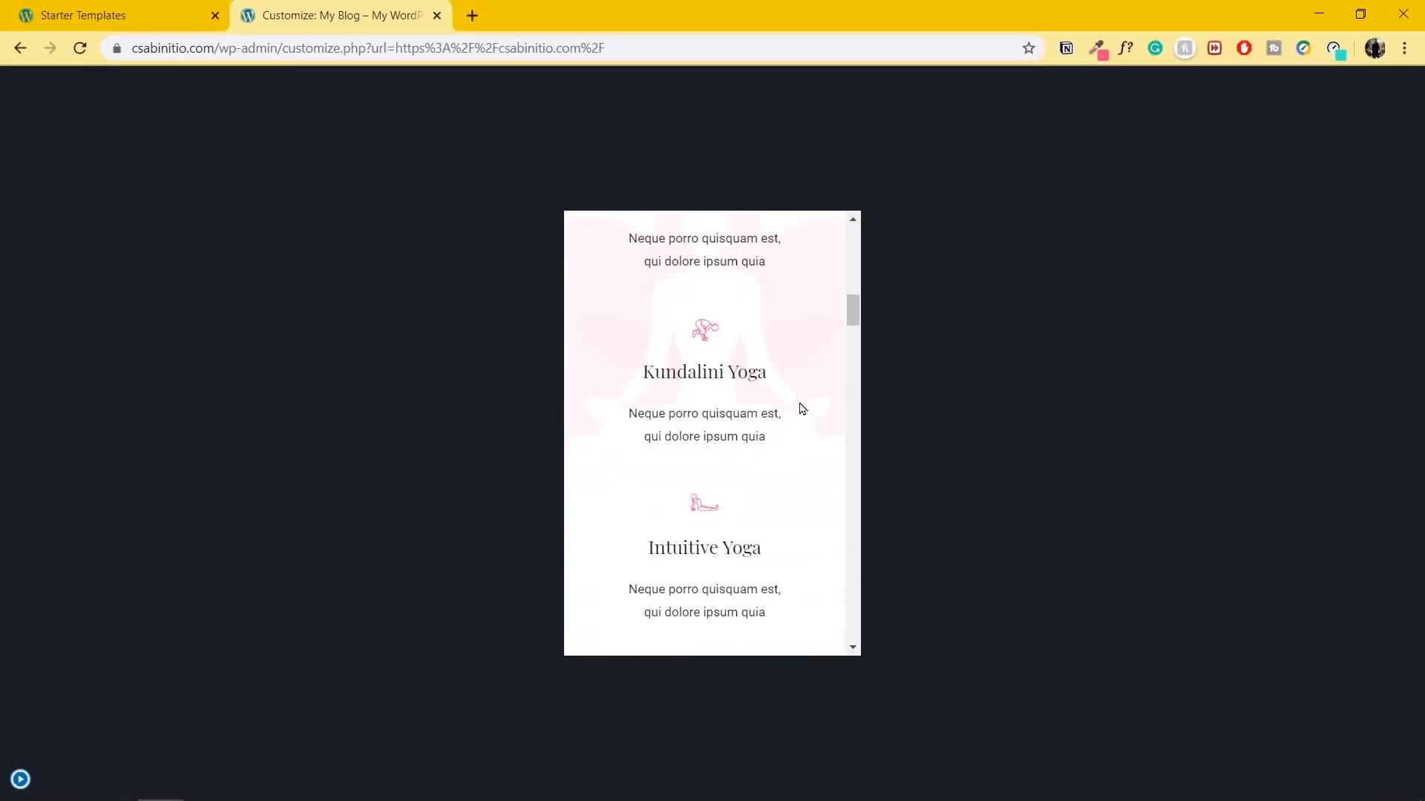
scroll(802, 409, "down", 15)
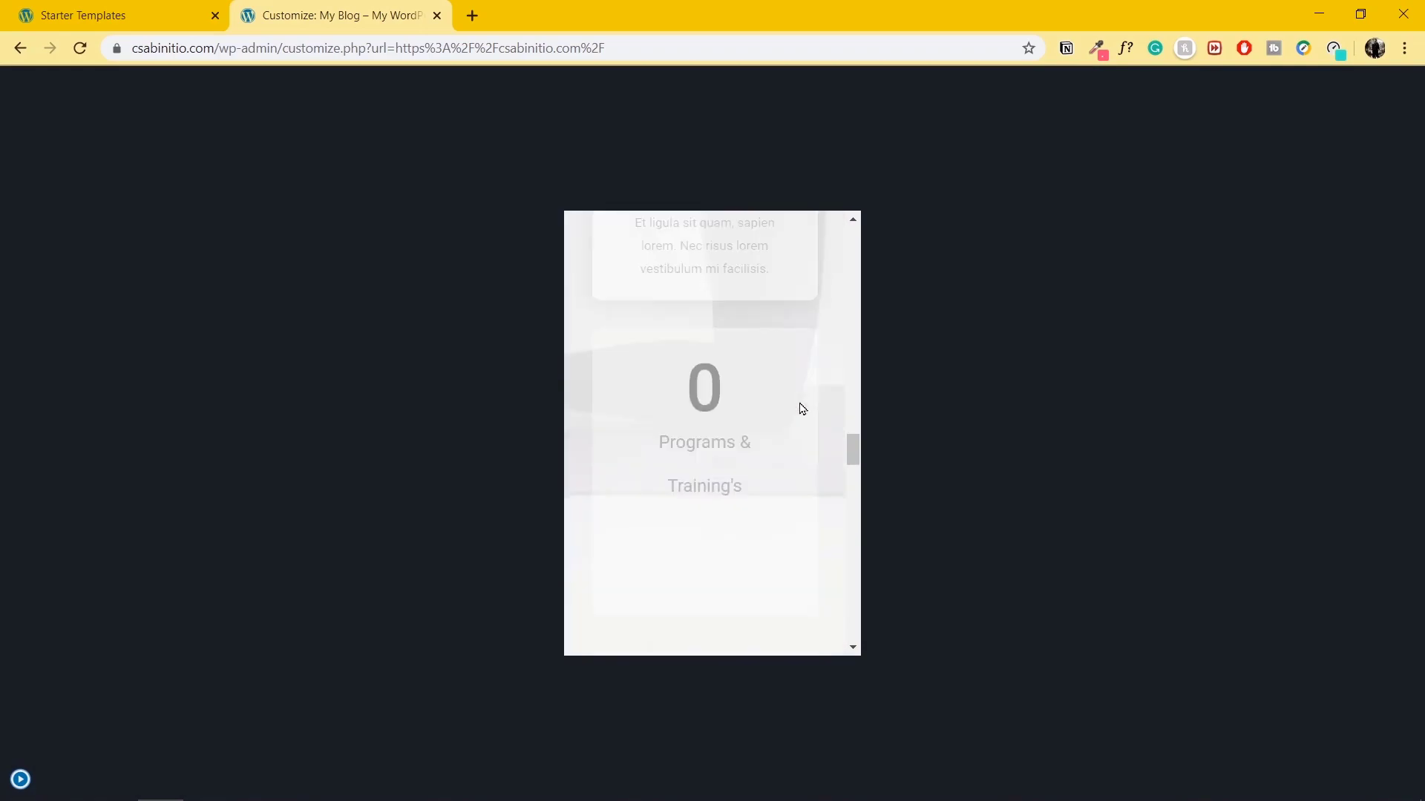
scroll(802, 409, "down", 20)
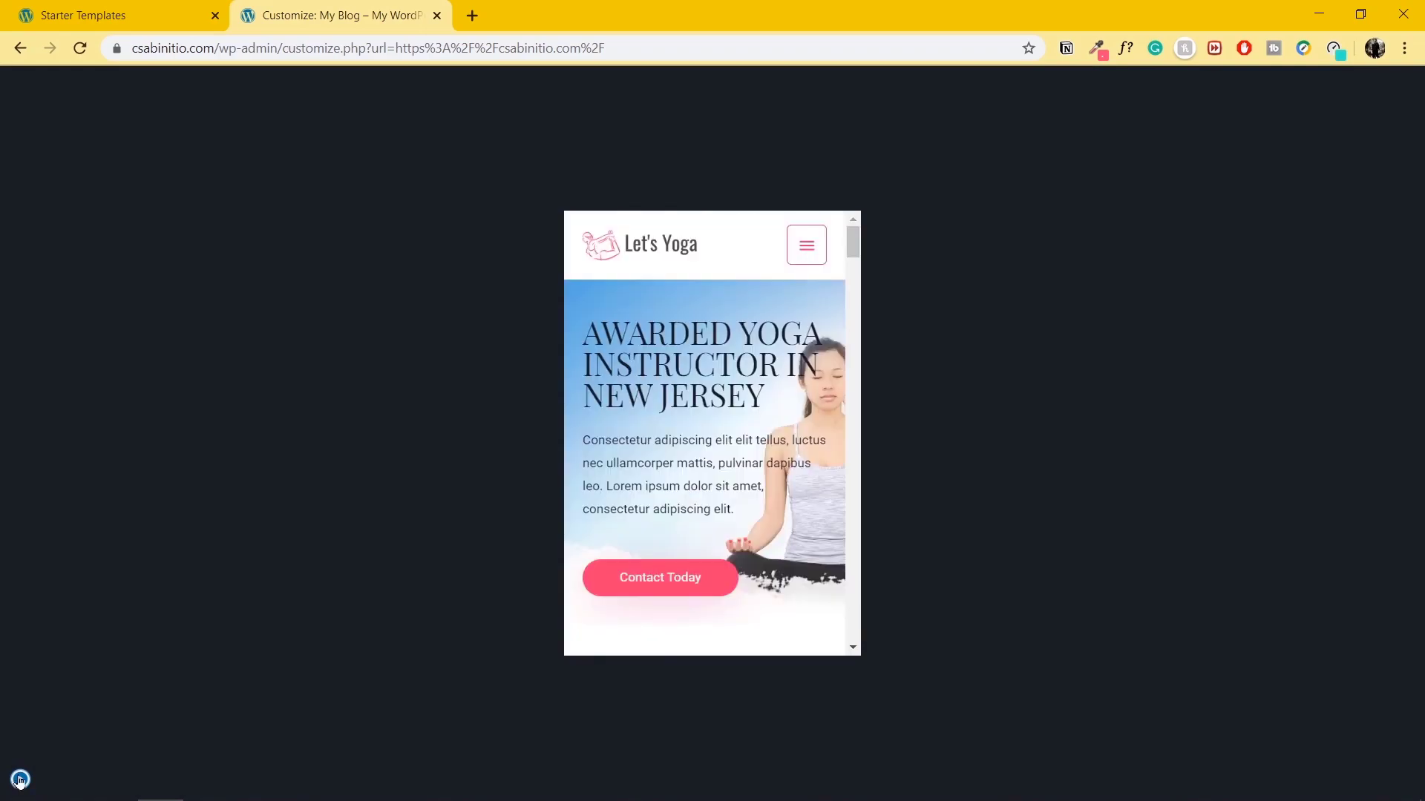
left_click(20, 779)
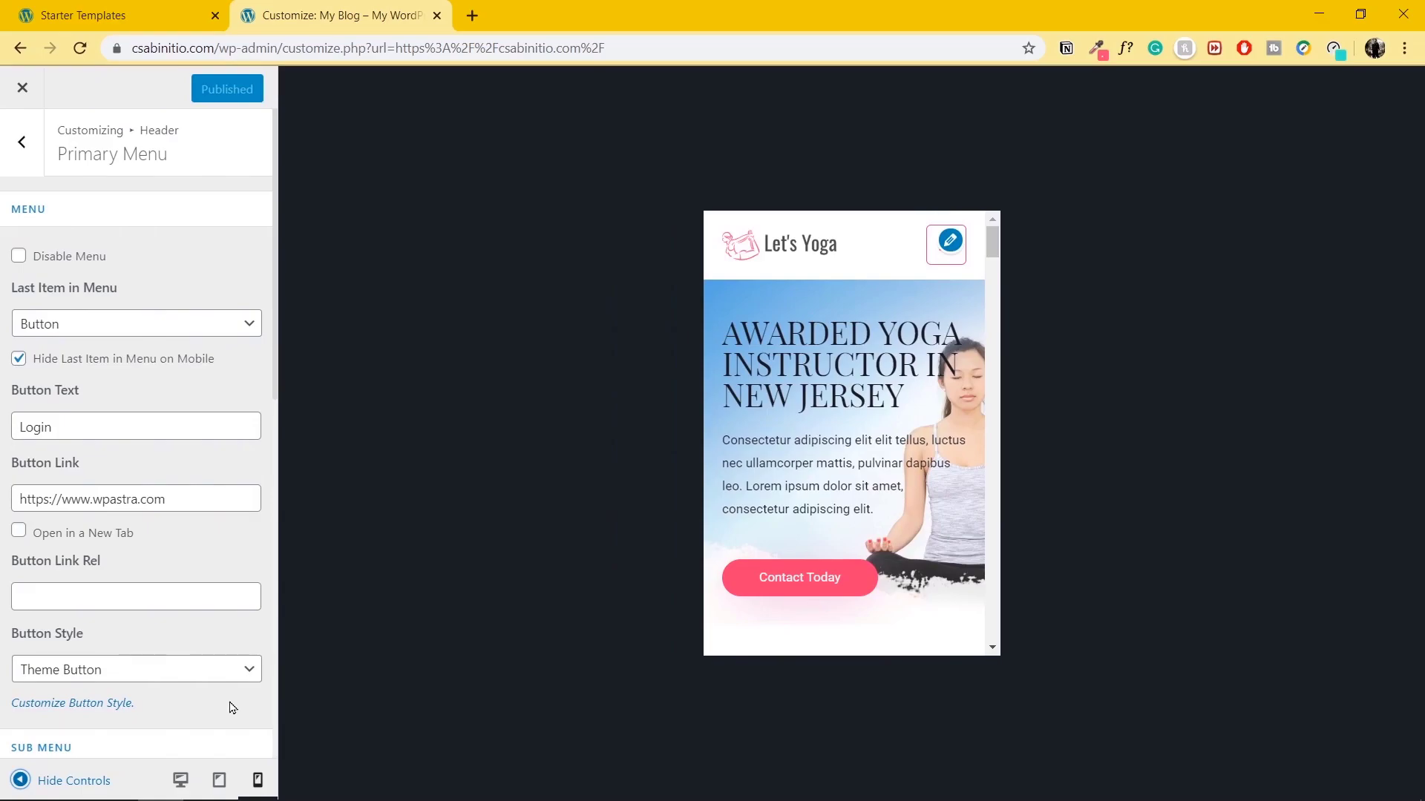
left_click(180, 786)
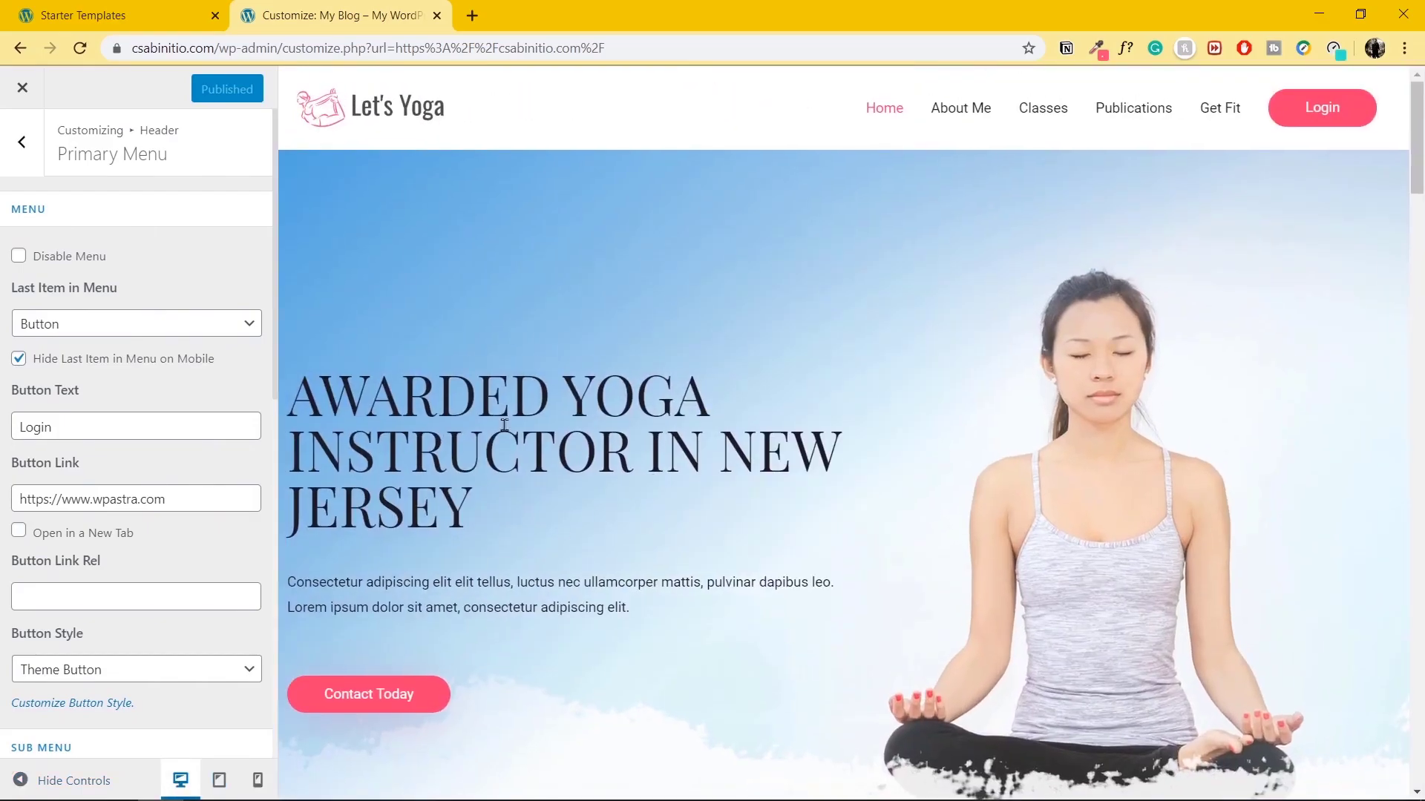
left_click(23, 89)
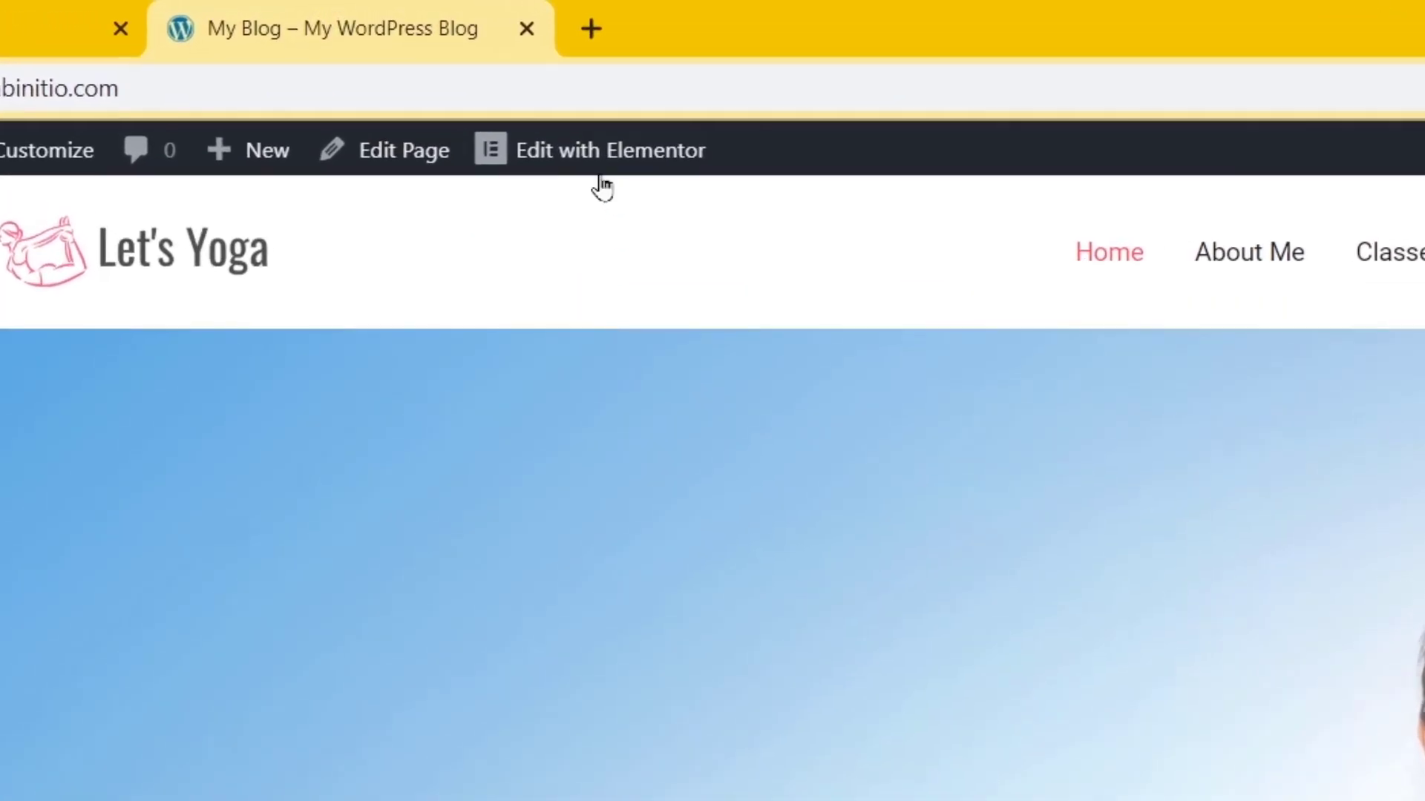
Launch Edit with Elementor on the live yoga homepage.
mouse_move(591, 153)
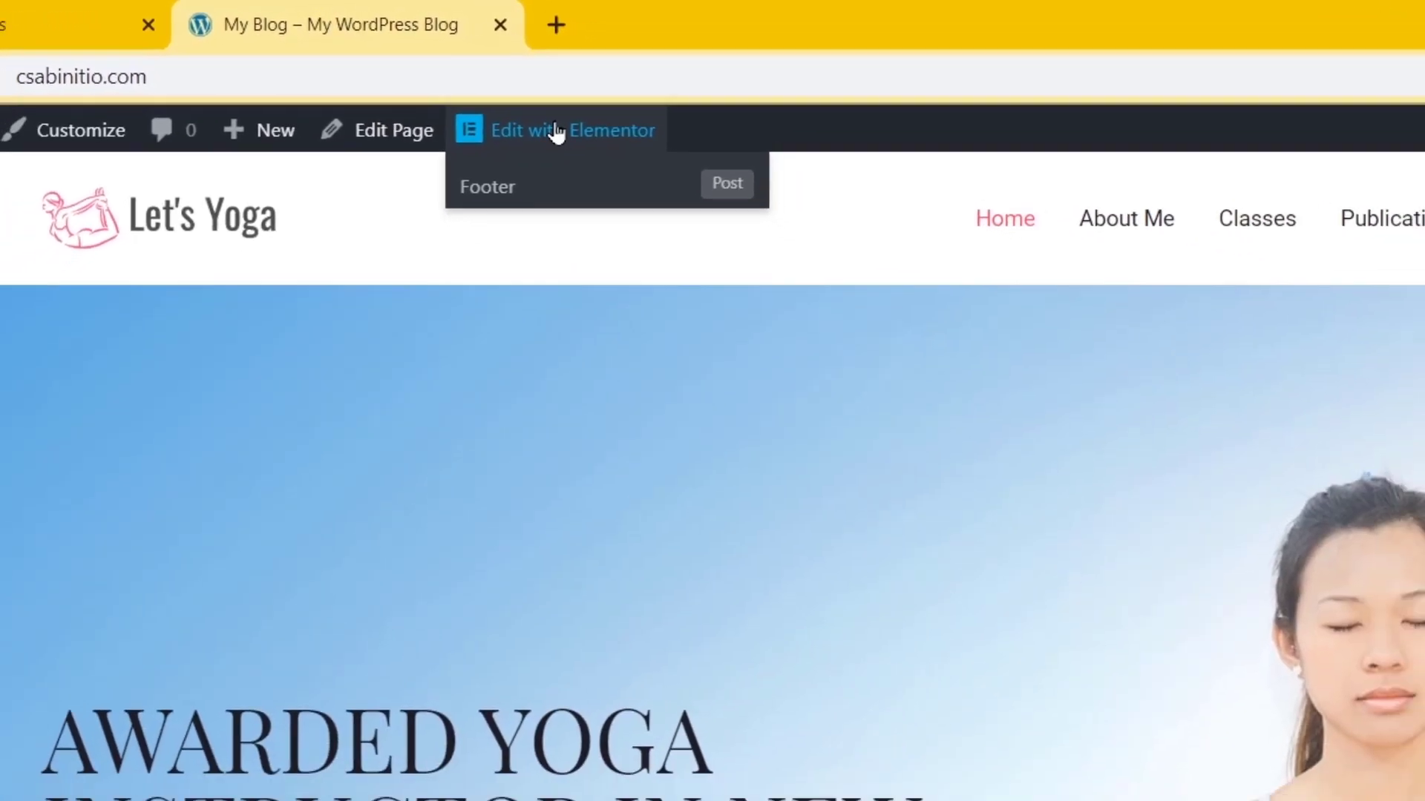
left_click(592, 152)
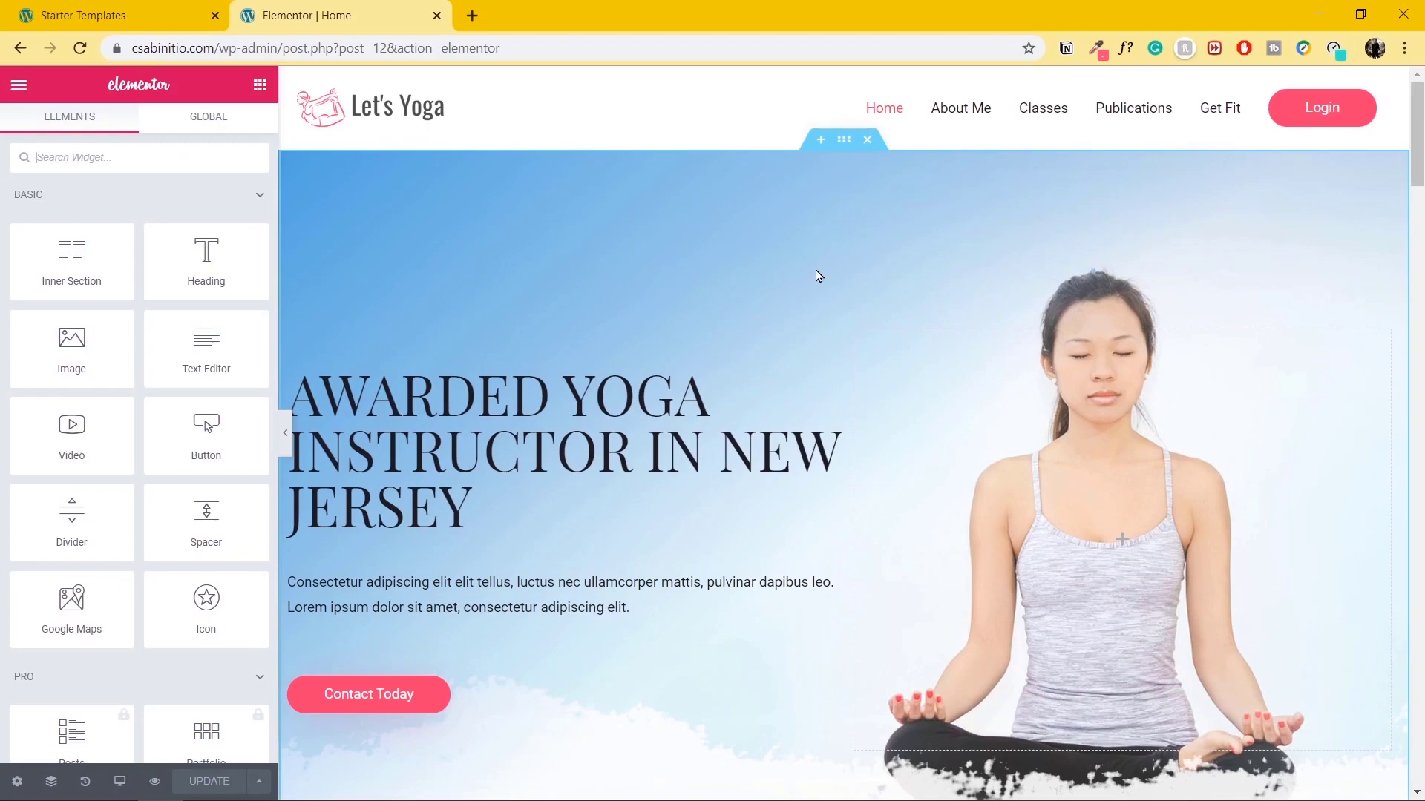
Change 'Jersey' to 'York' in the hero heading 'Awarded Yoga Instructor in New Jersey'.
scroll(785, 389, "down", 2)
scroll(787, 388, "up", 2)
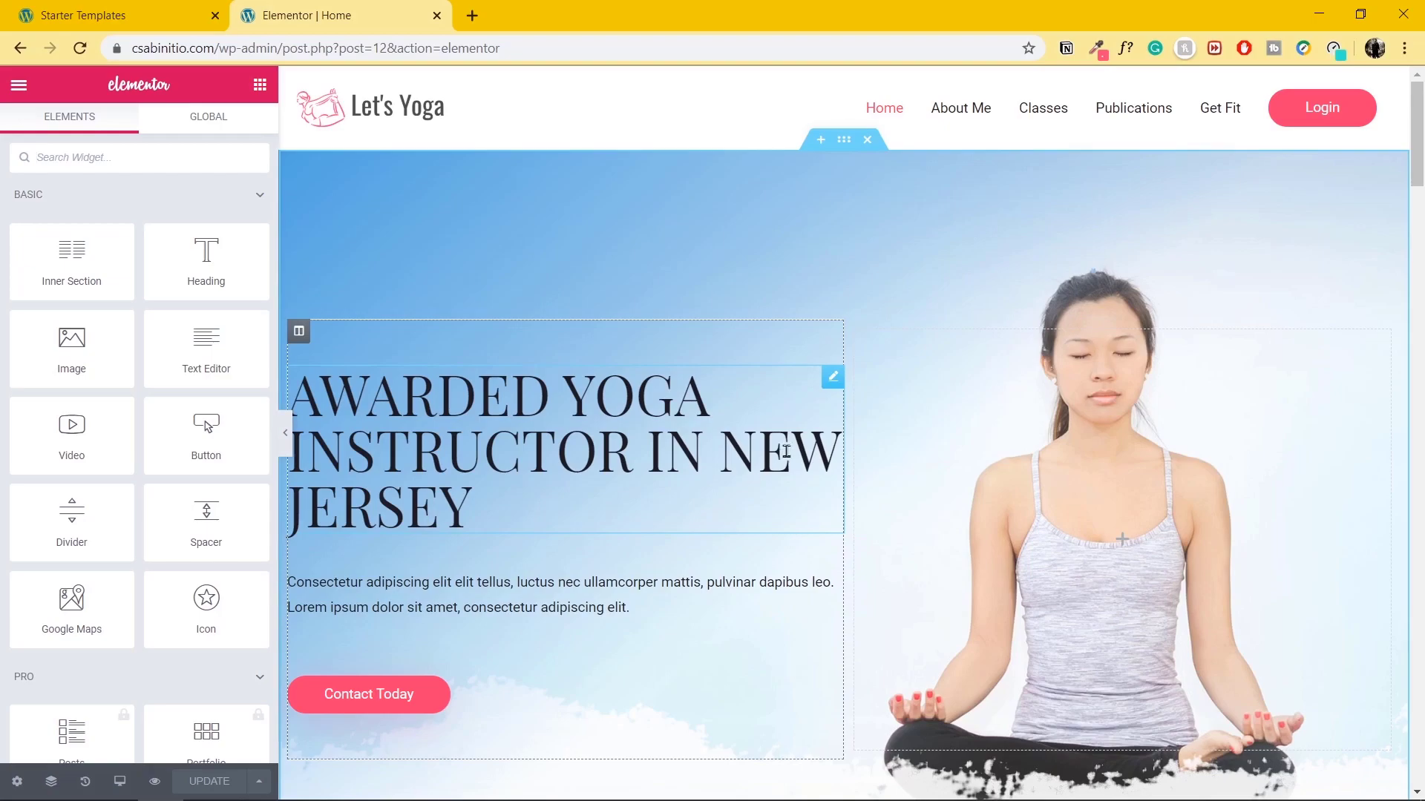
left_click(832, 379)
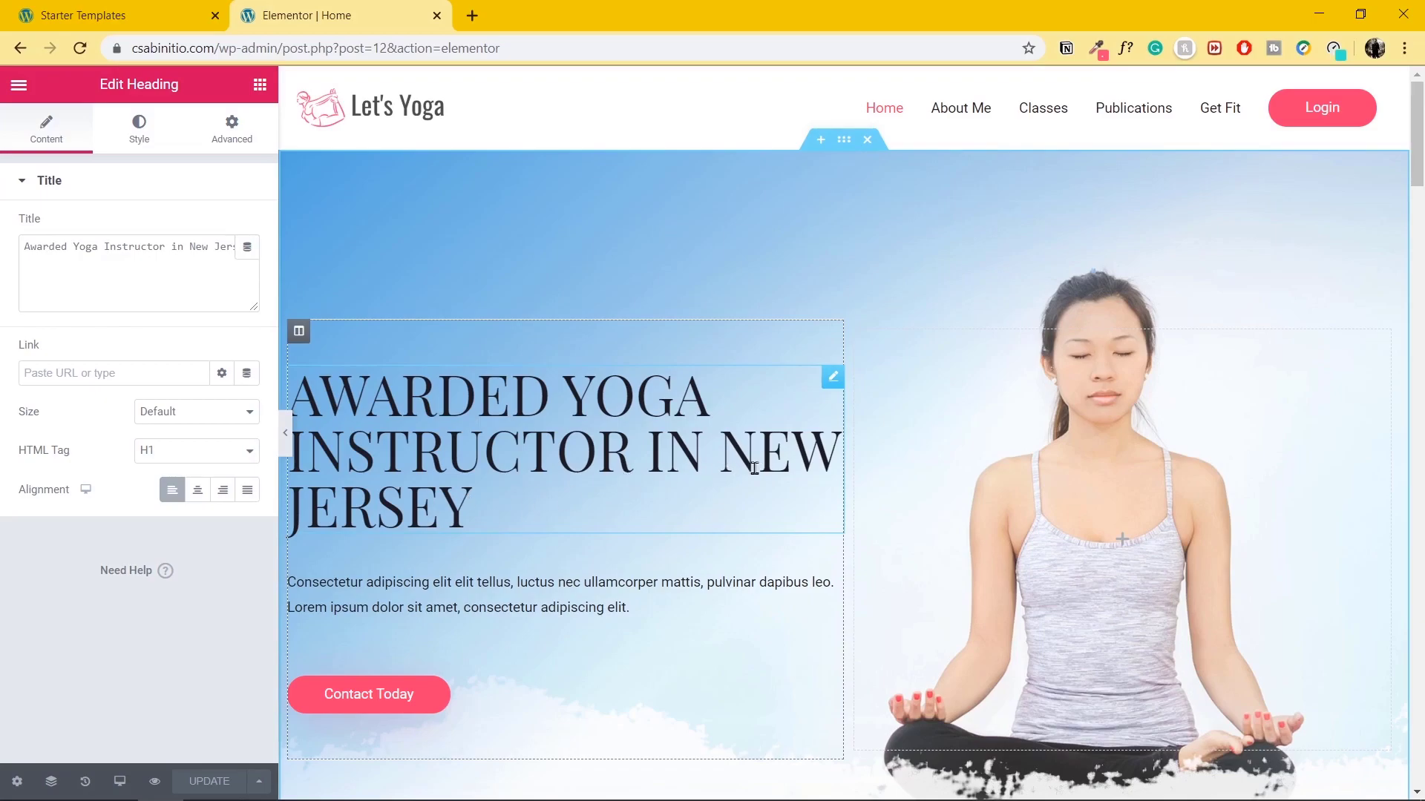
double_click(397, 517)
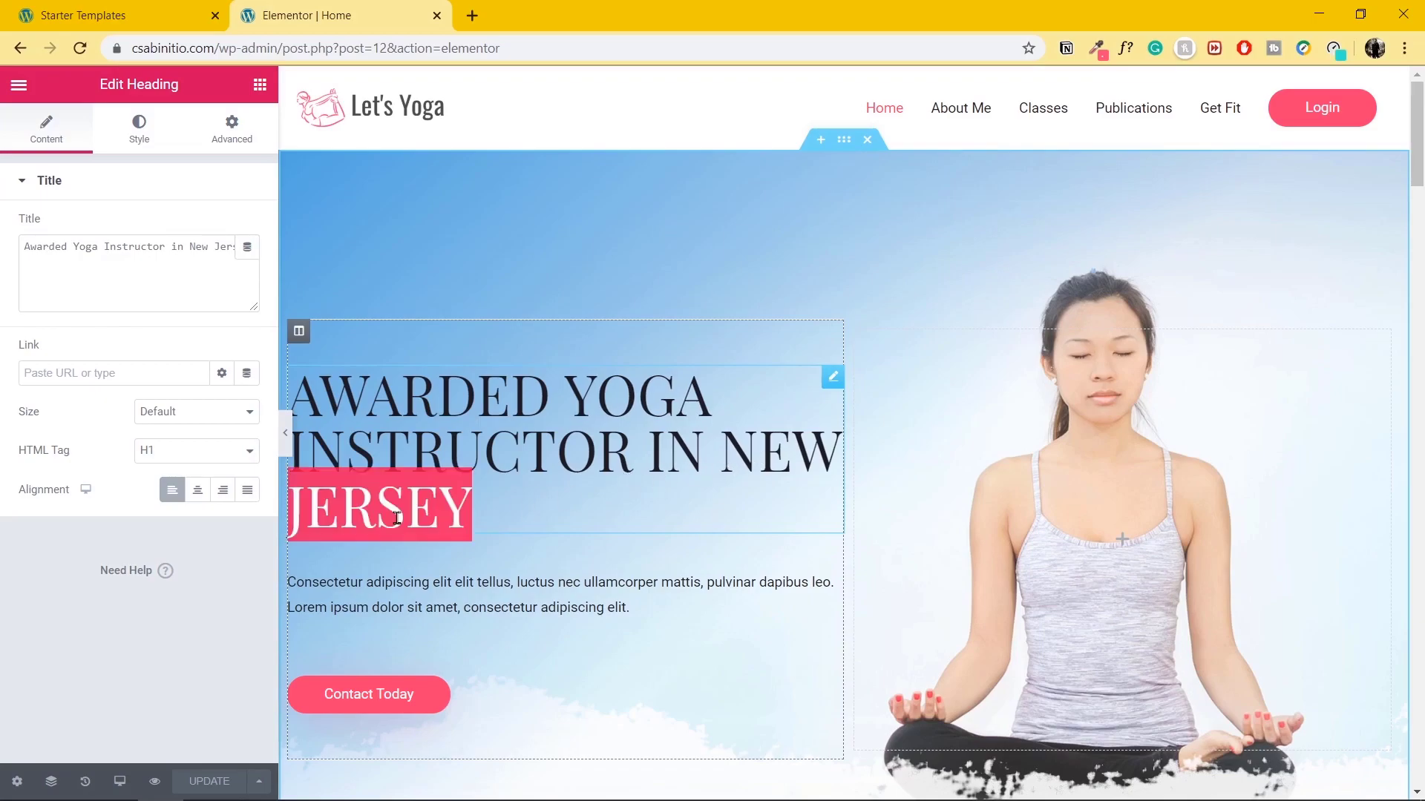
type("york")
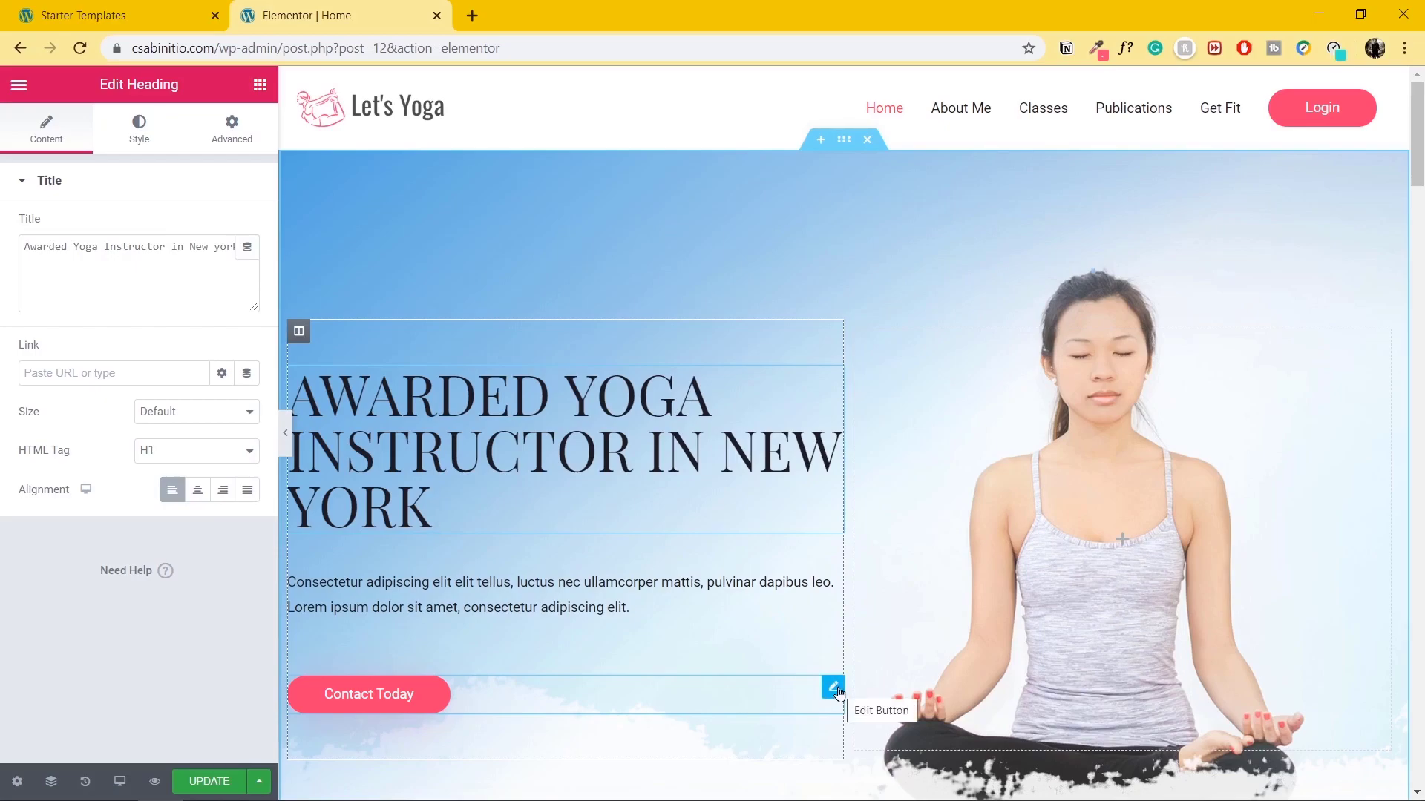
Relabel the hero button from 'Contact Today' to 'Get Started'.
left_click(834, 688)
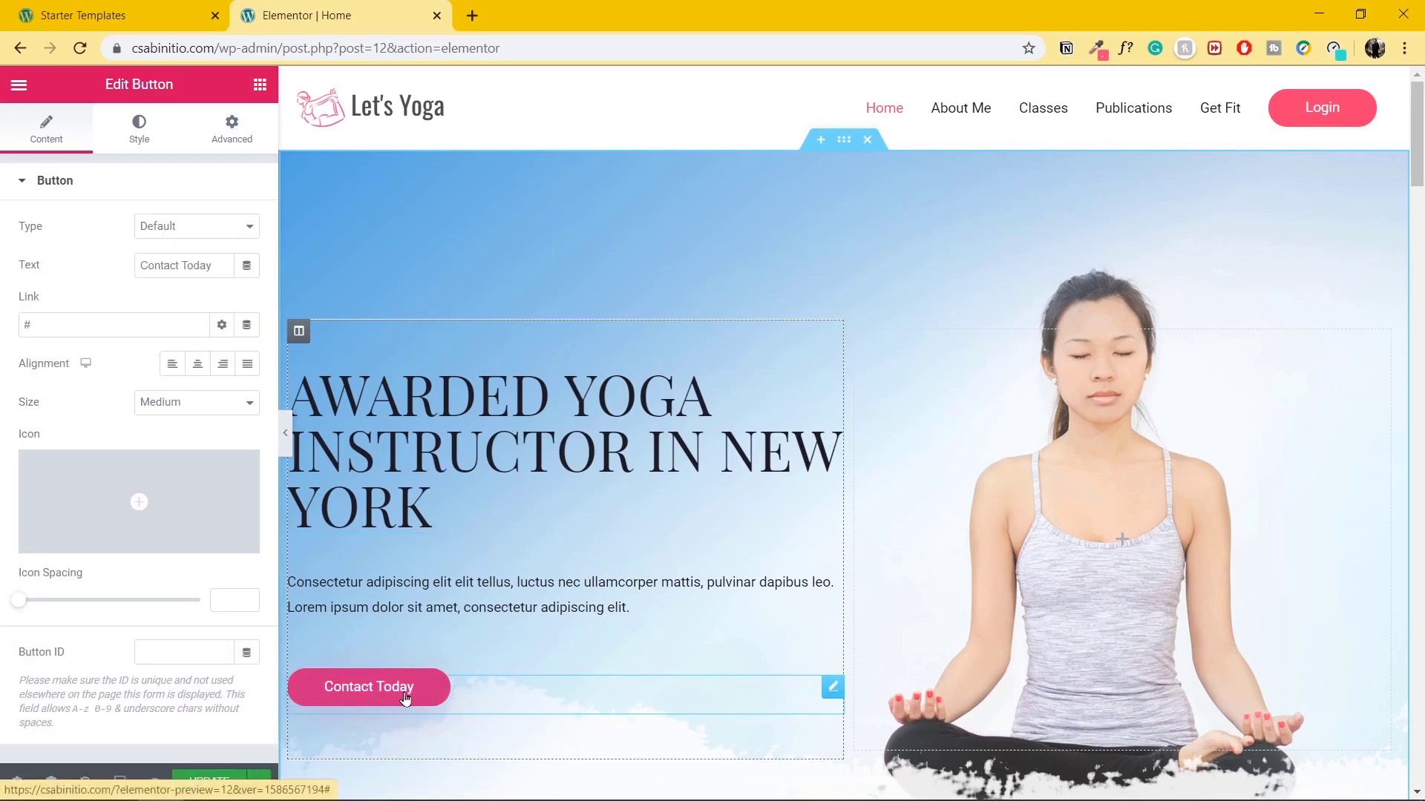
triple_click(217, 266)
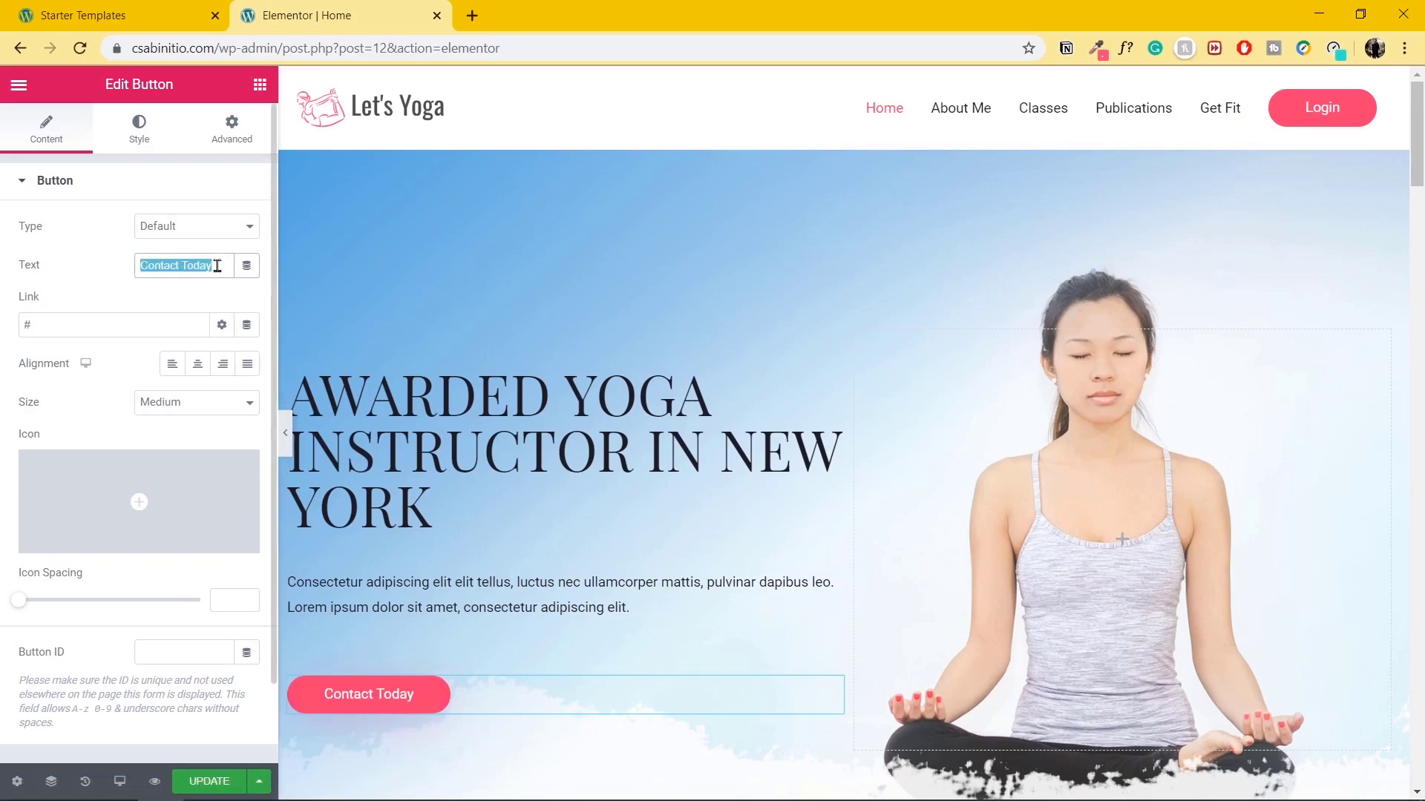
type("Get Started")
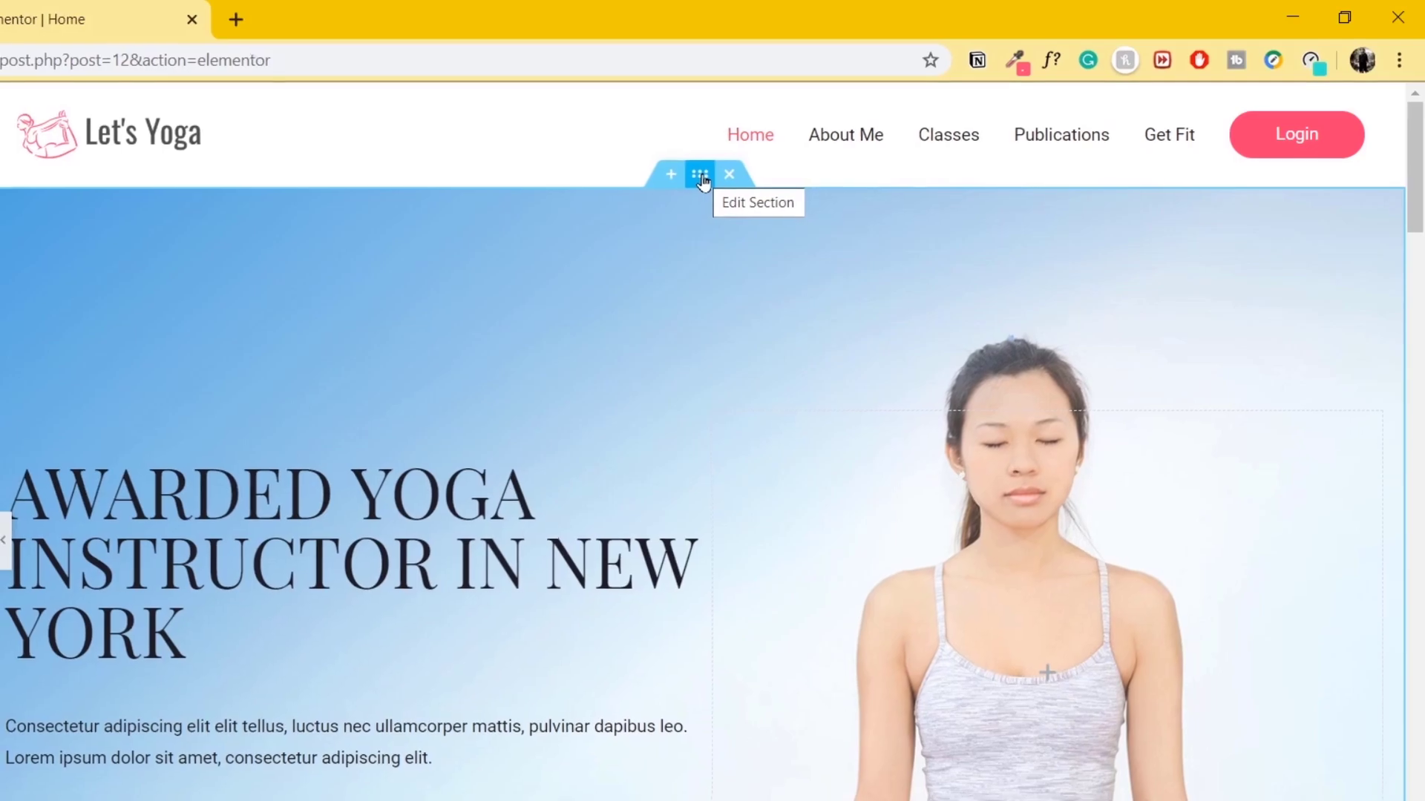
Set the hero section background to a Pixabay studio yoga photo found by searching 'yoga'.
left_click(699, 176)
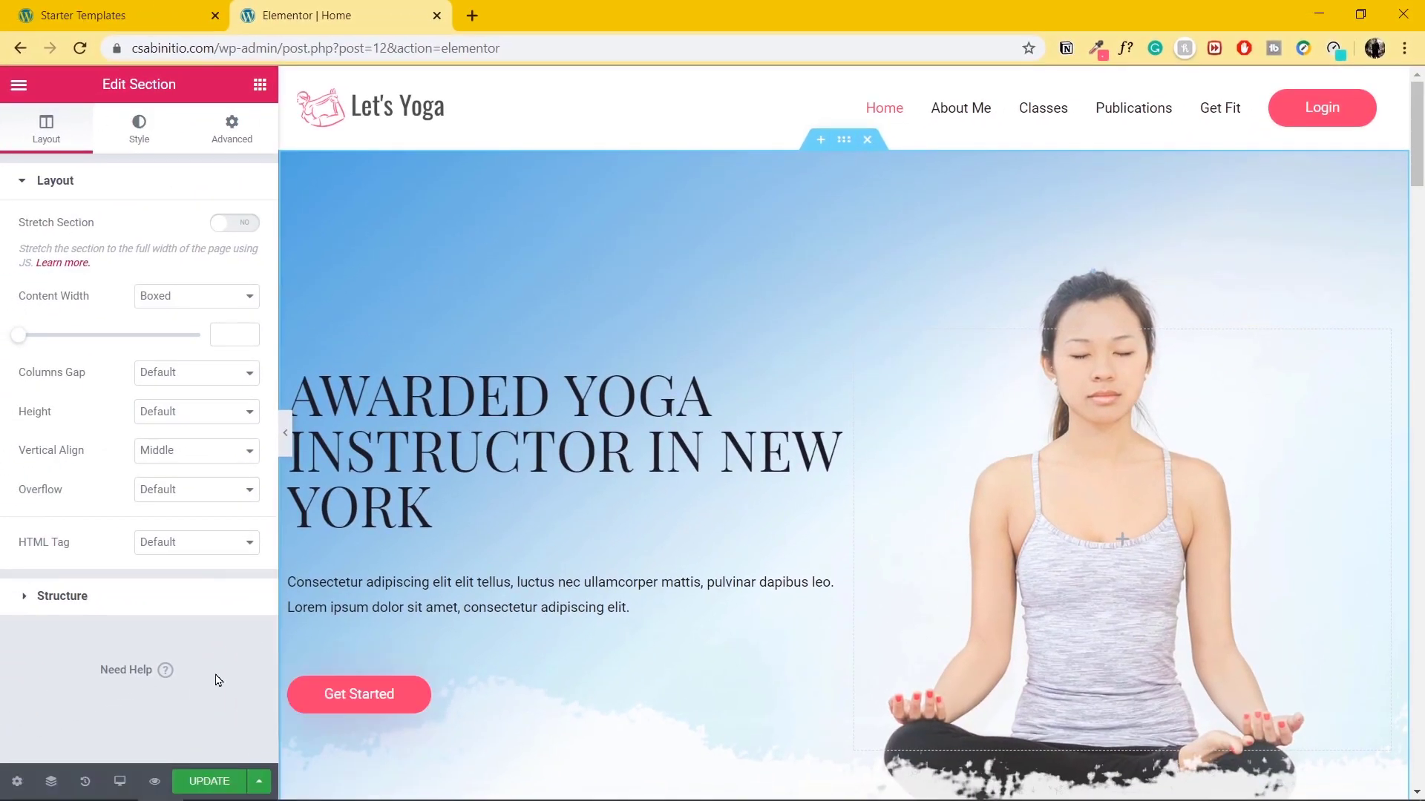
left_click(139, 140)
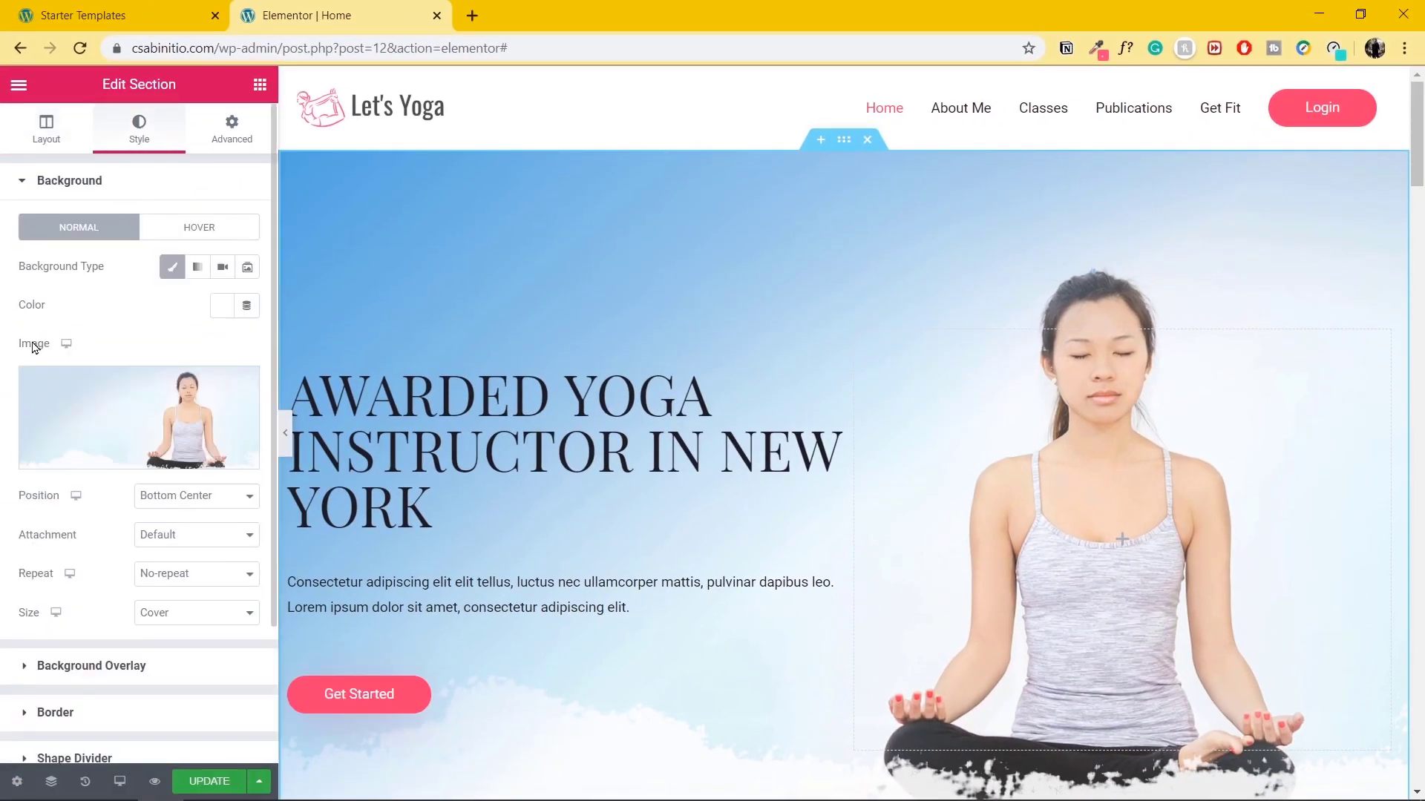
left_click(154, 428)
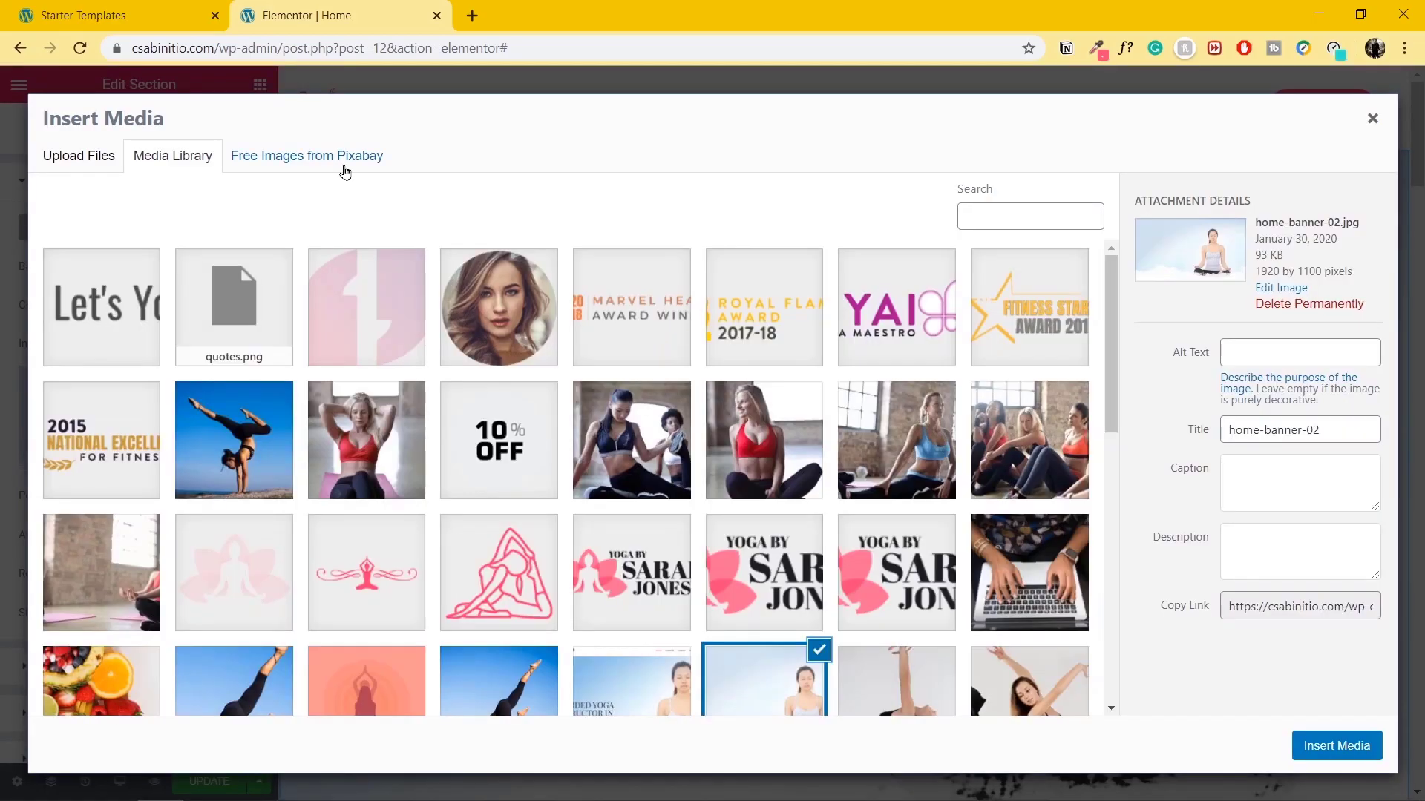
left_click(345, 162)
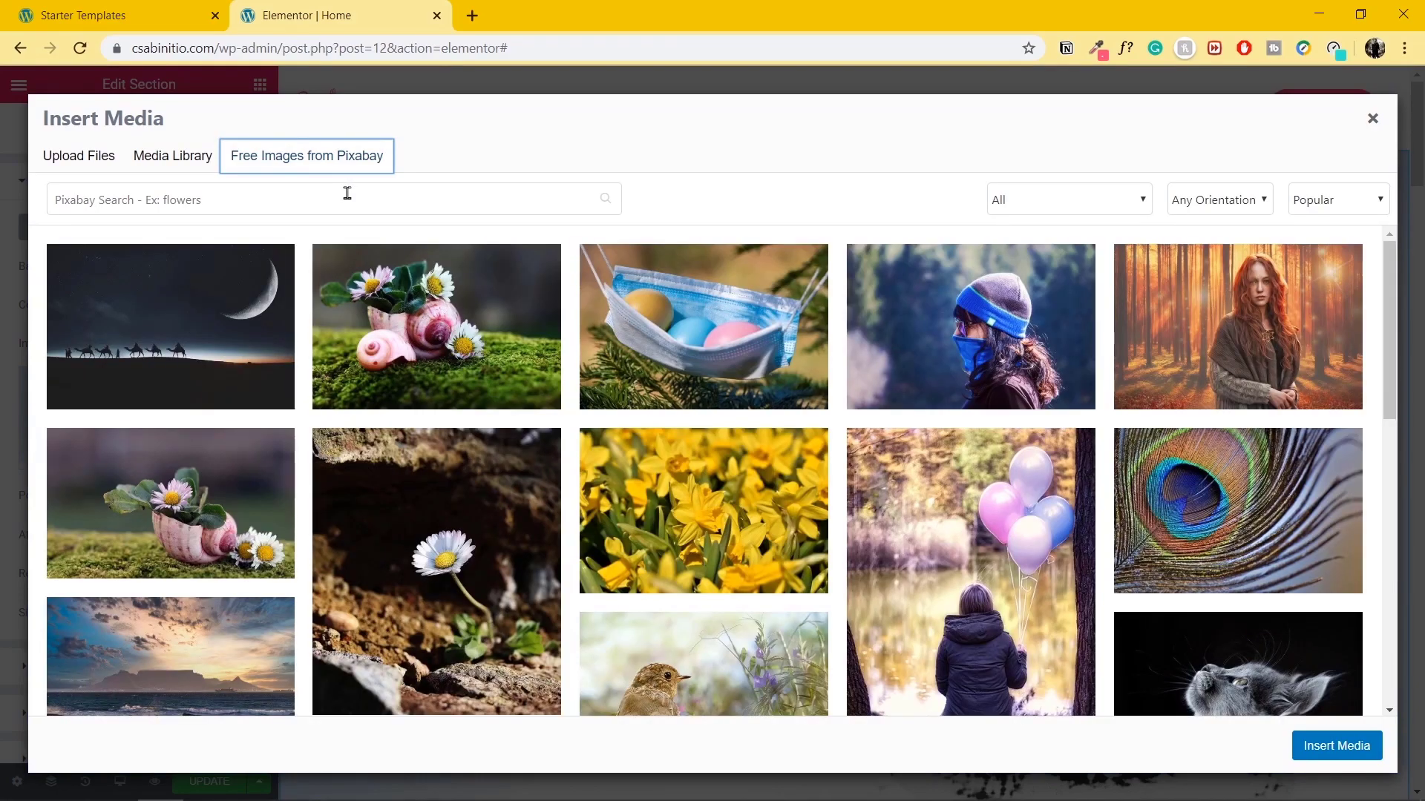
left_click(348, 194)
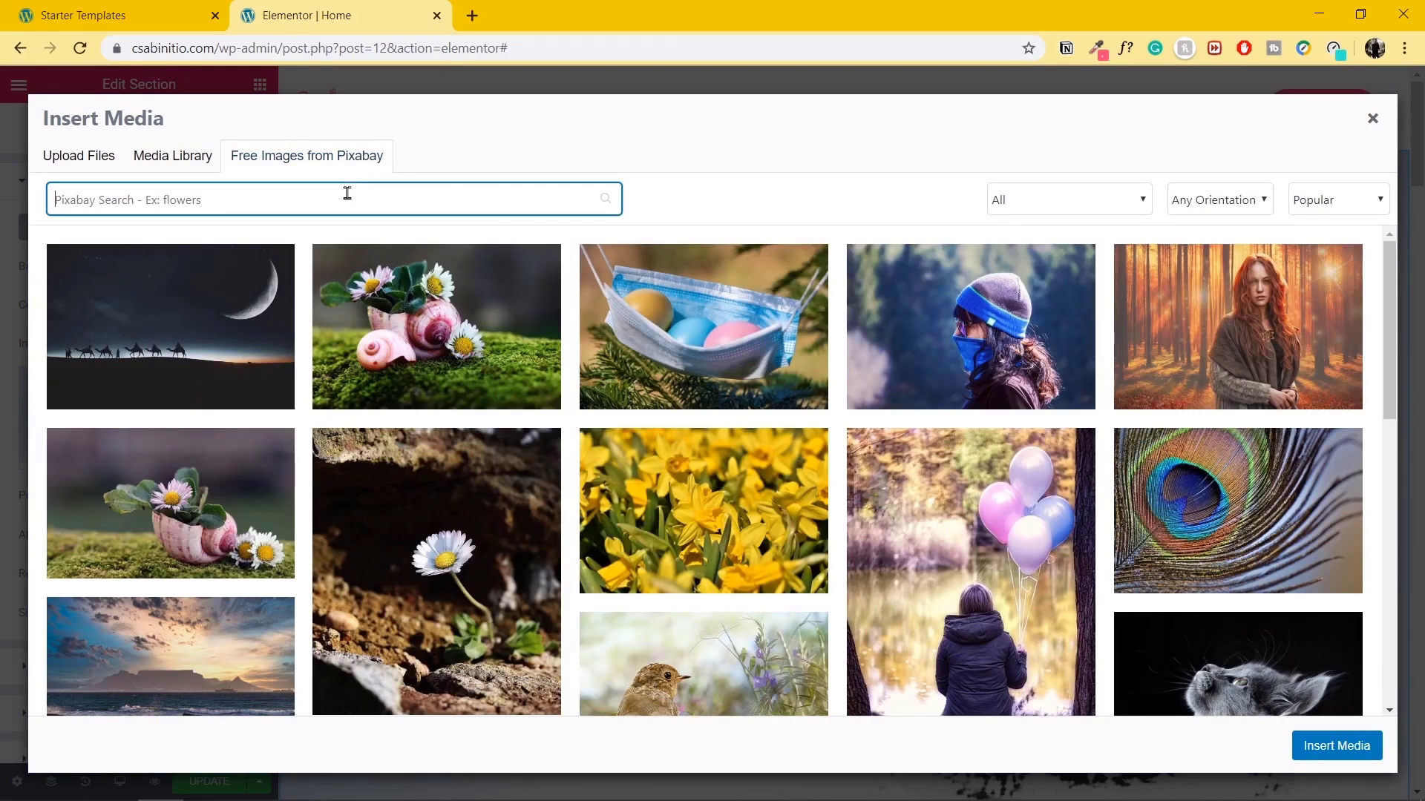
type("yog")
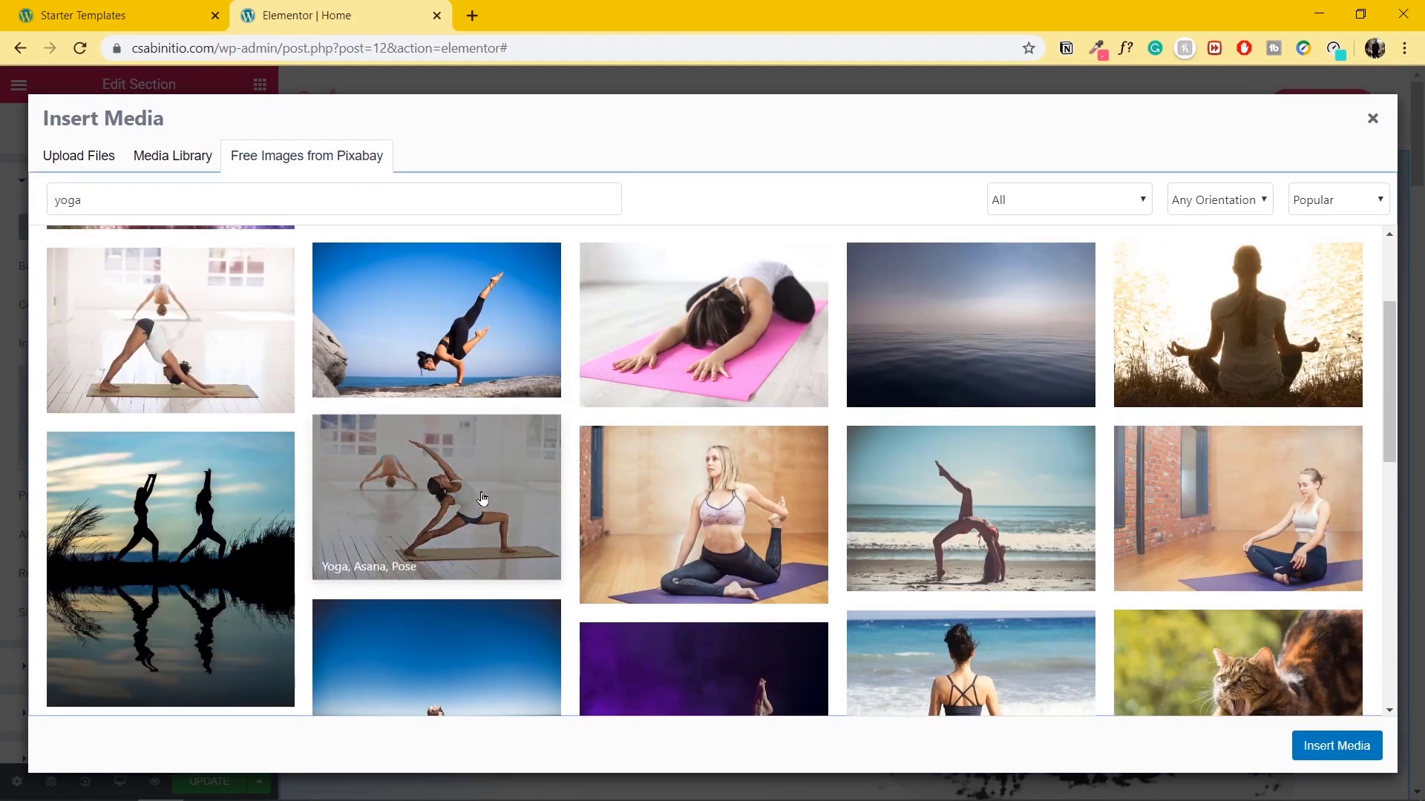
left_click(483, 498)
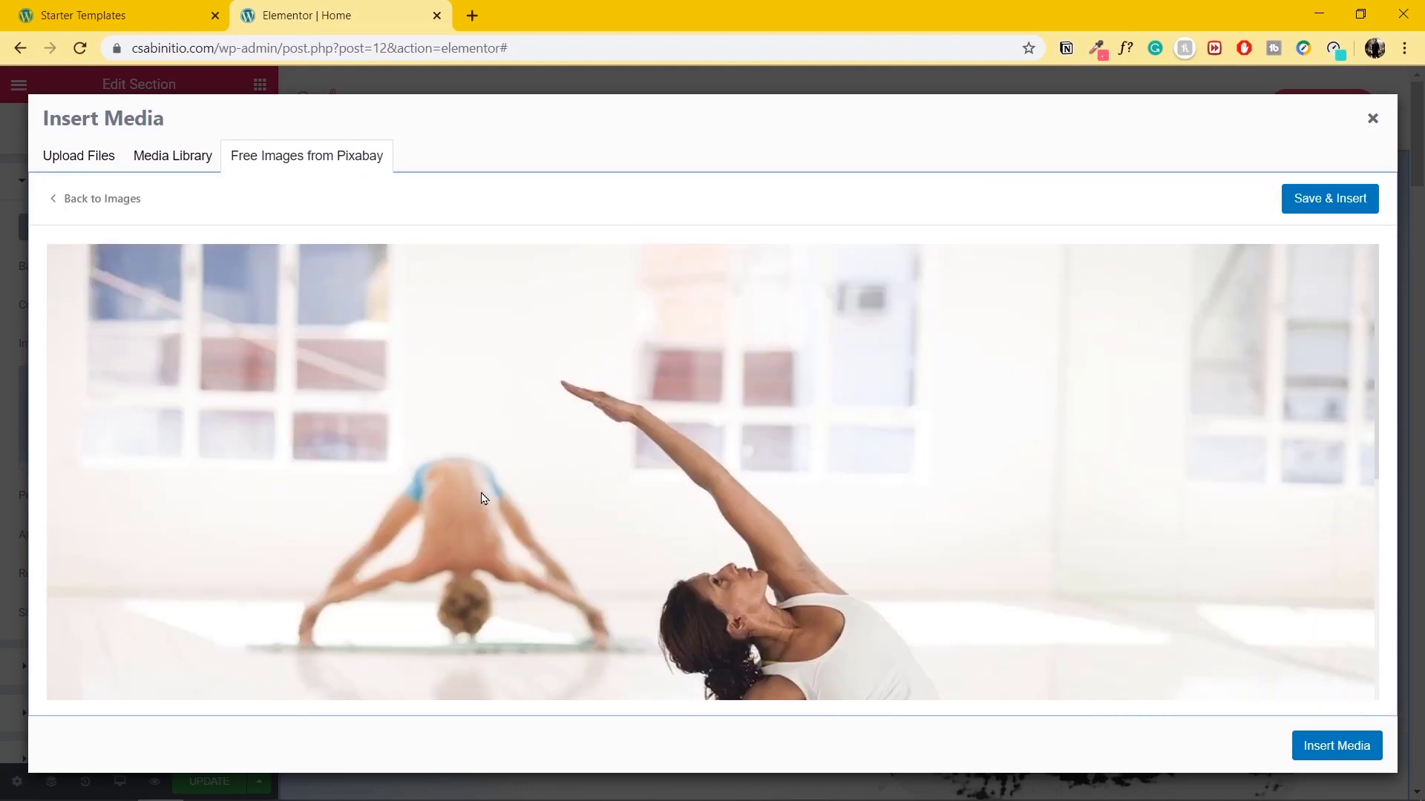
left_click(1318, 201)
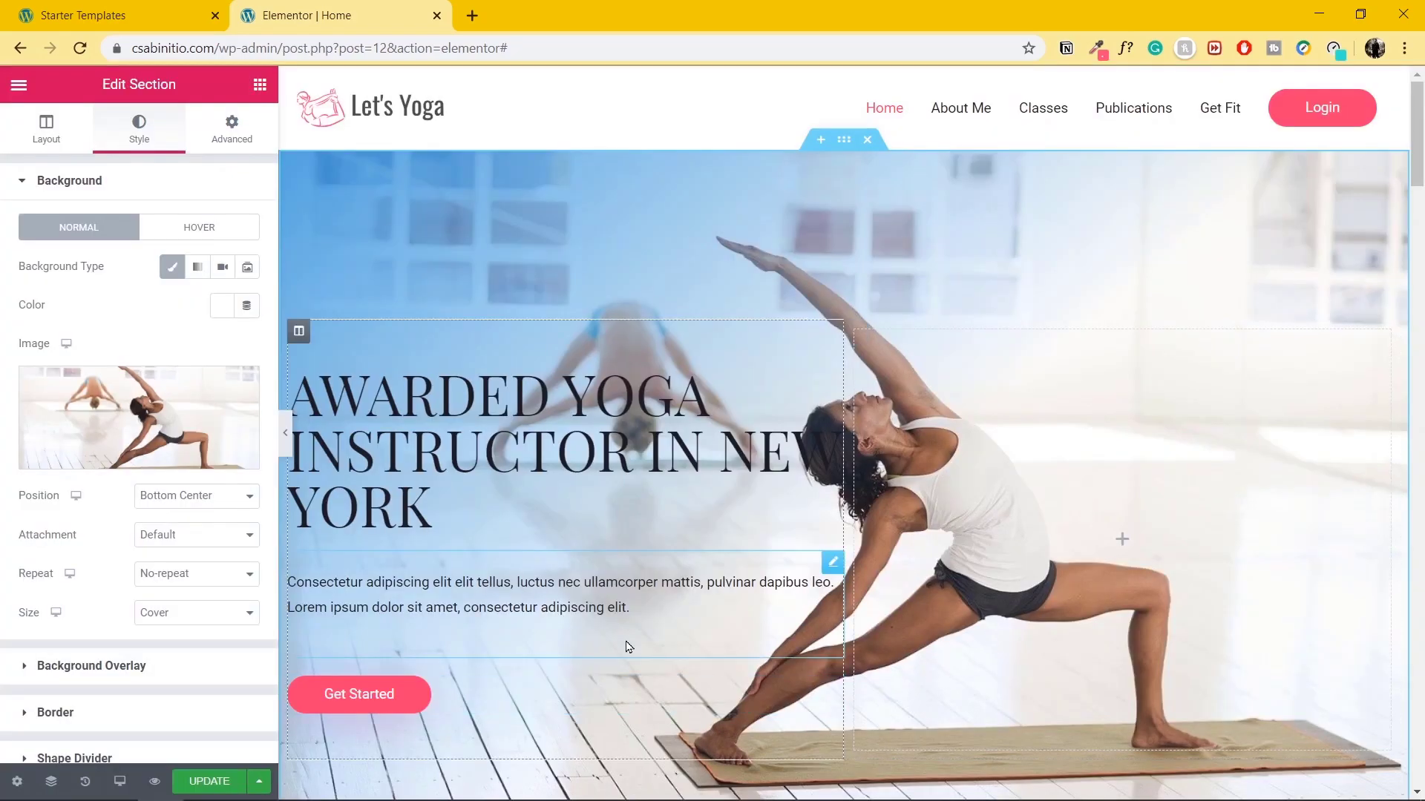
Scroll the canvas past the yoga cards and counters to the Benefits of Yoga section.
scroll(644, 619, "down", 10)
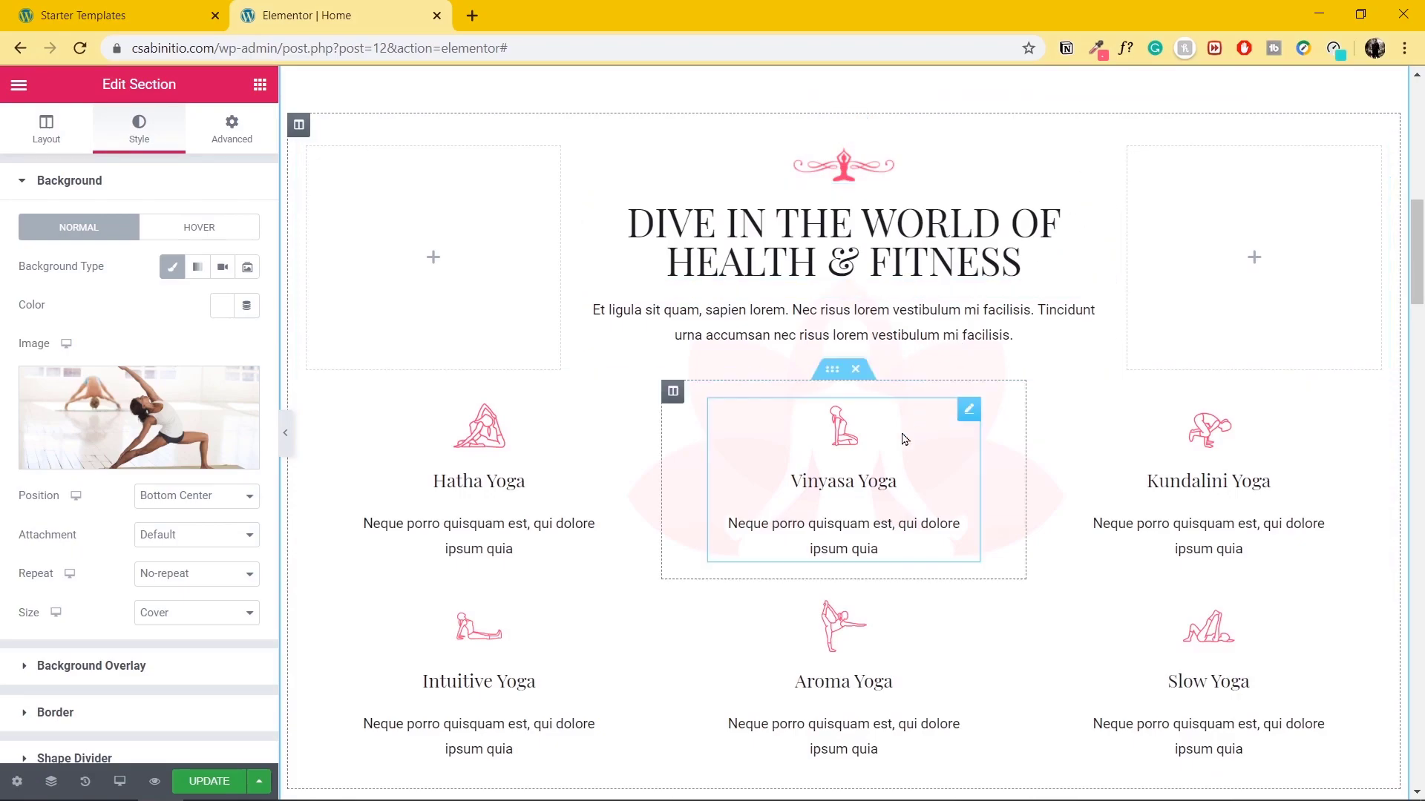
scroll(900, 477, "down", 11)
scroll(900, 476, "down", 15)
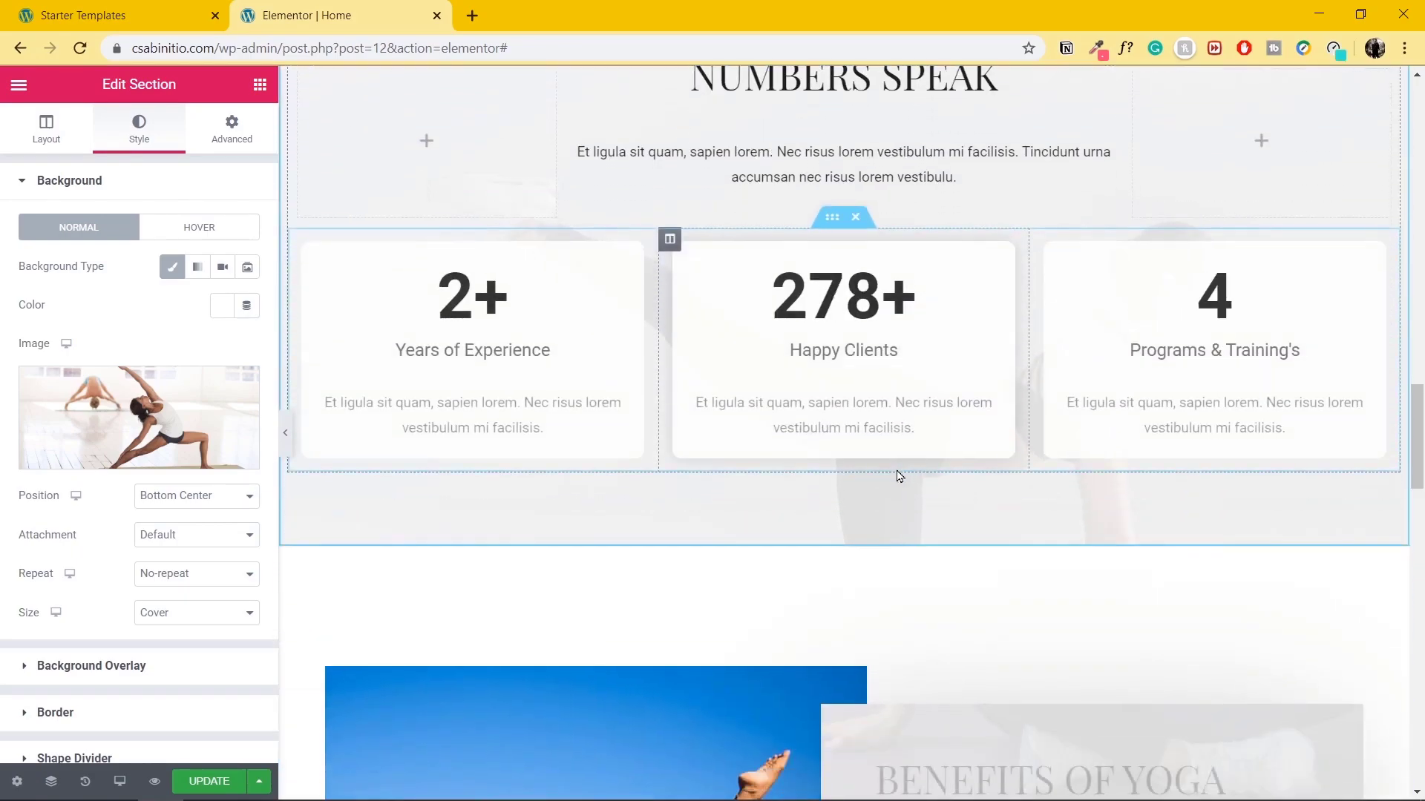
scroll(896, 470, "up", 1)
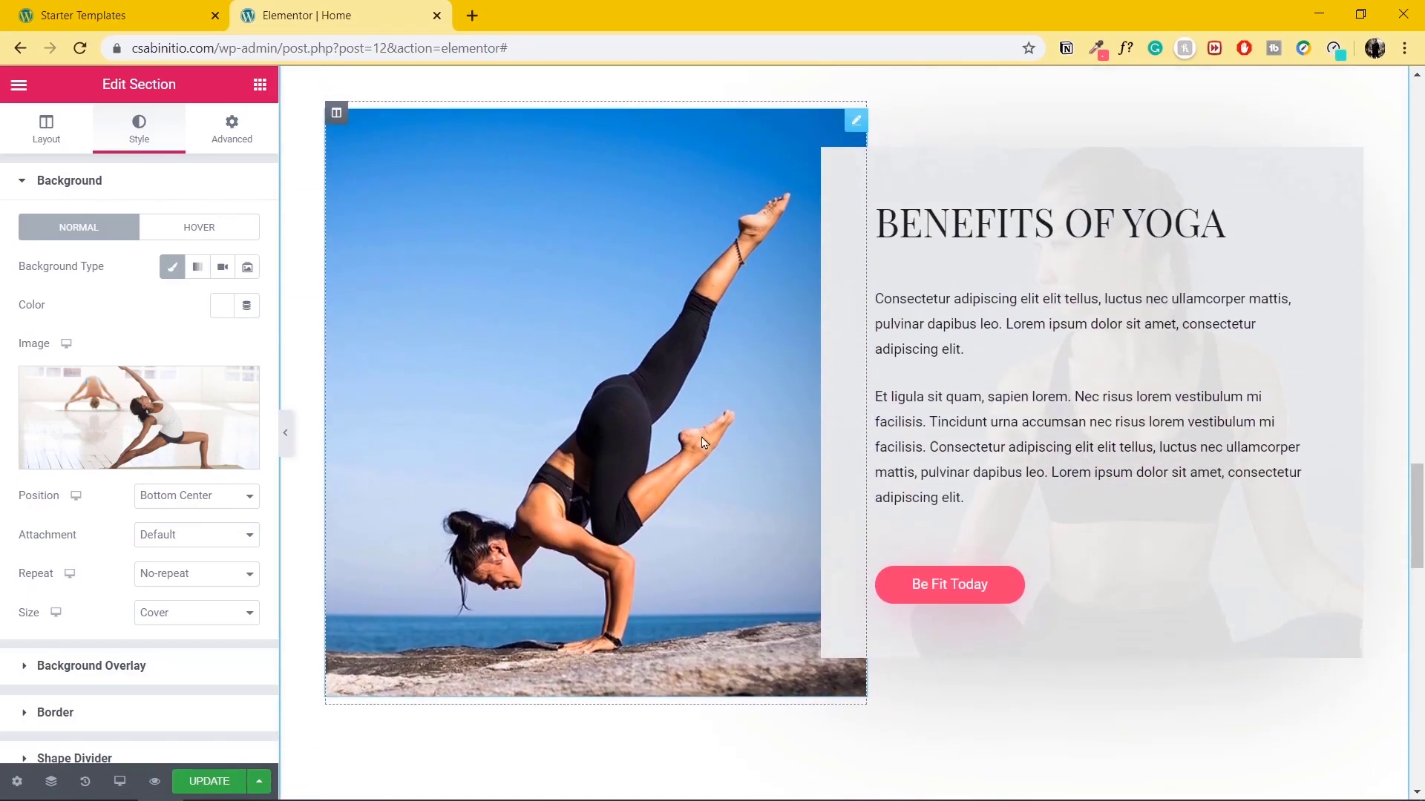
Replace the Benefits image with a Pixabay photo of a woman on a purple mat, then update the page.
left_click(856, 125)
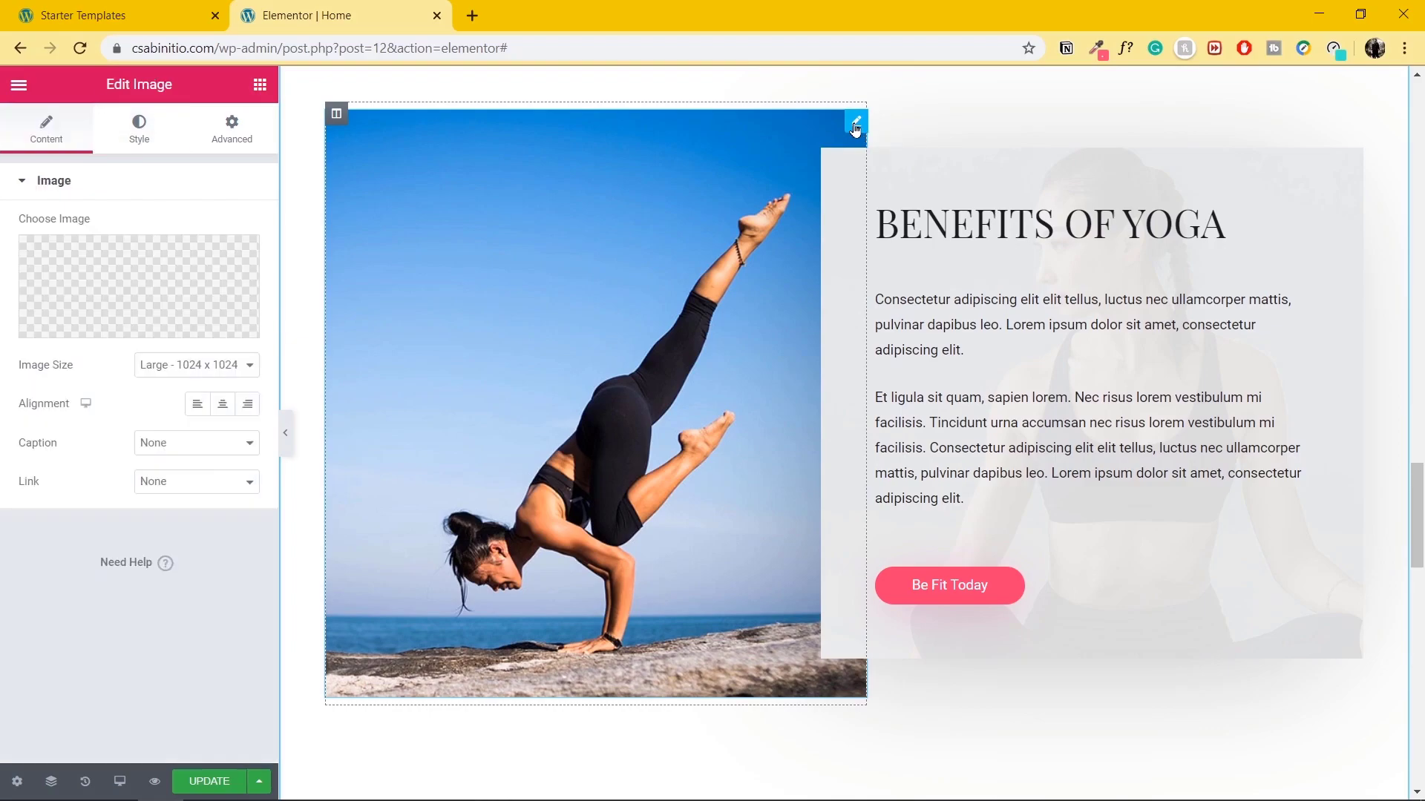
left_click(139, 290)
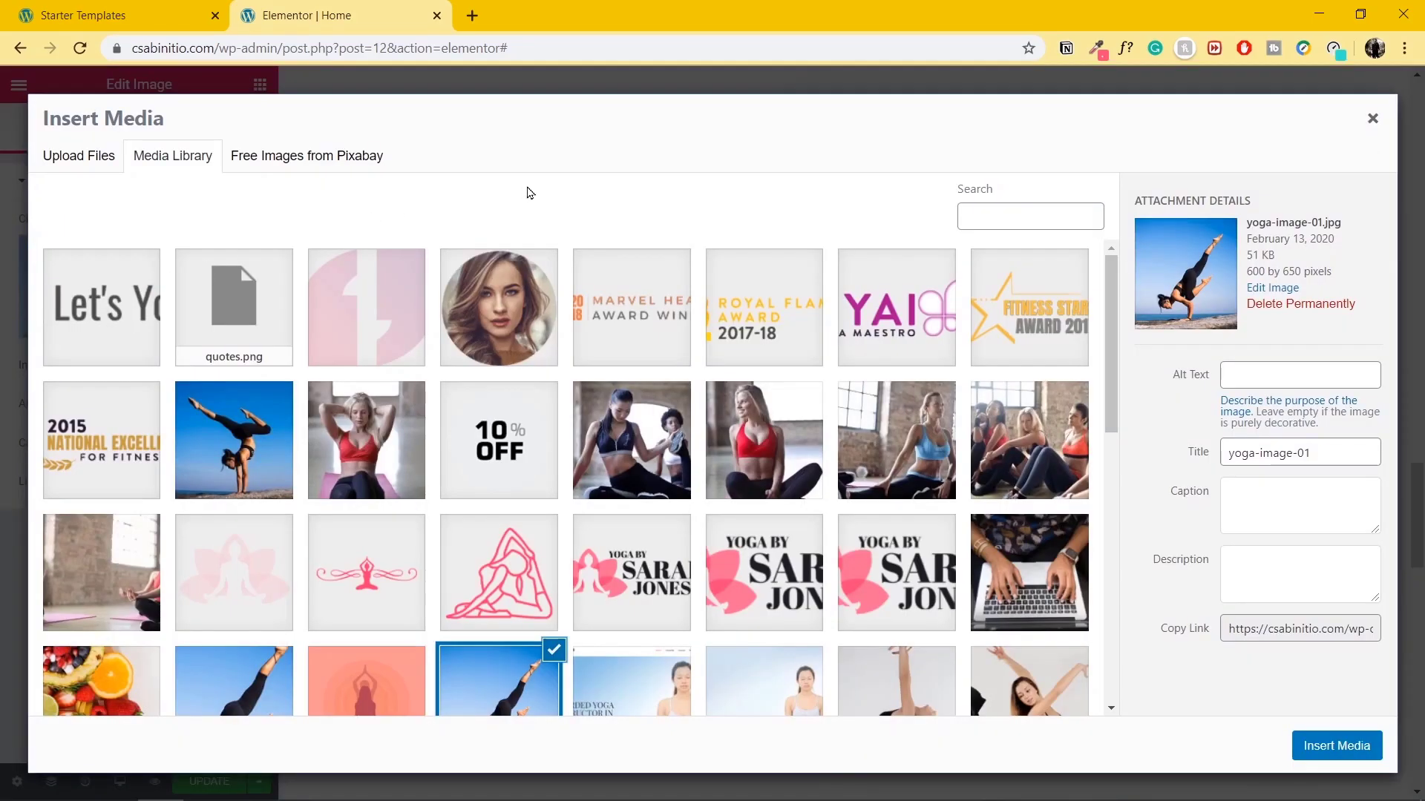
left_click(319, 158)
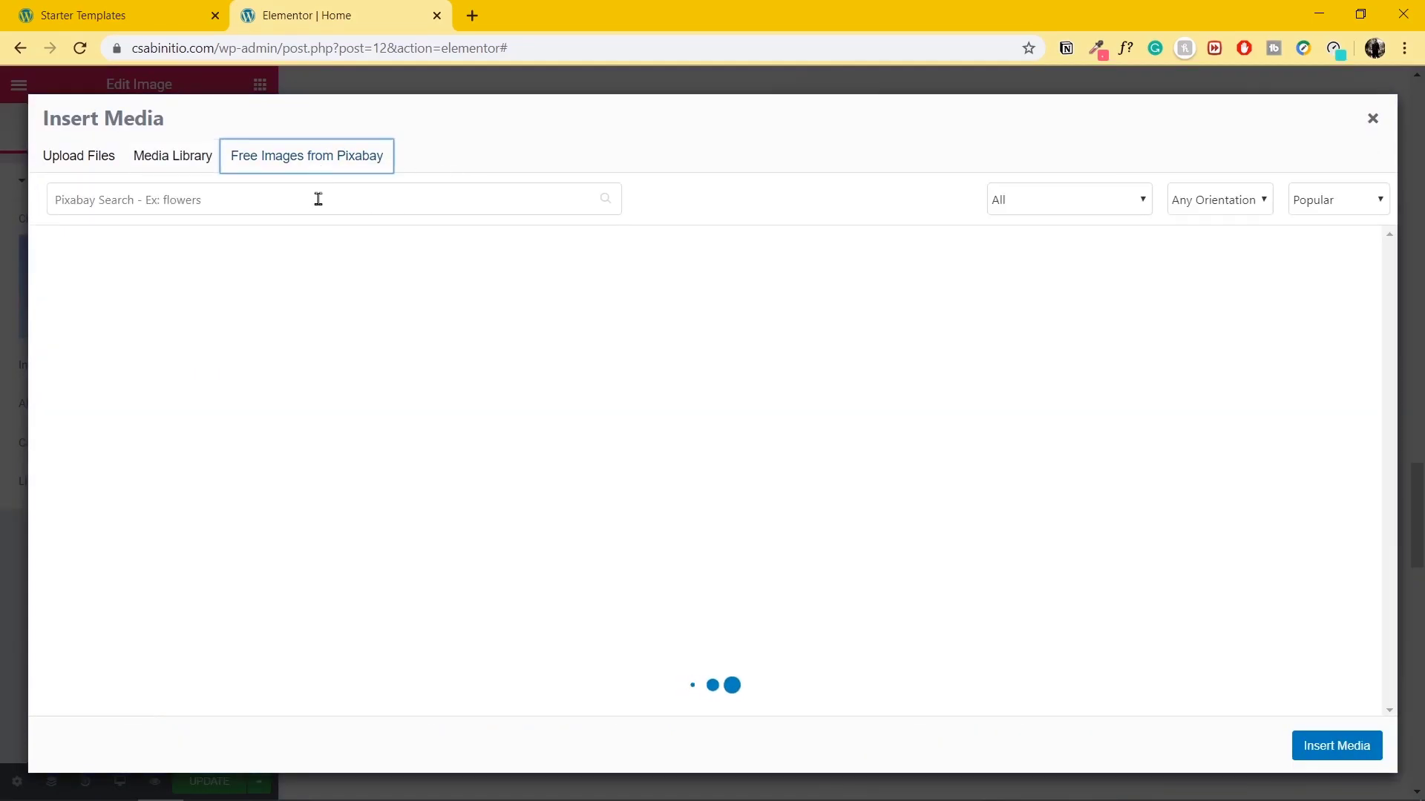
type("yoa")
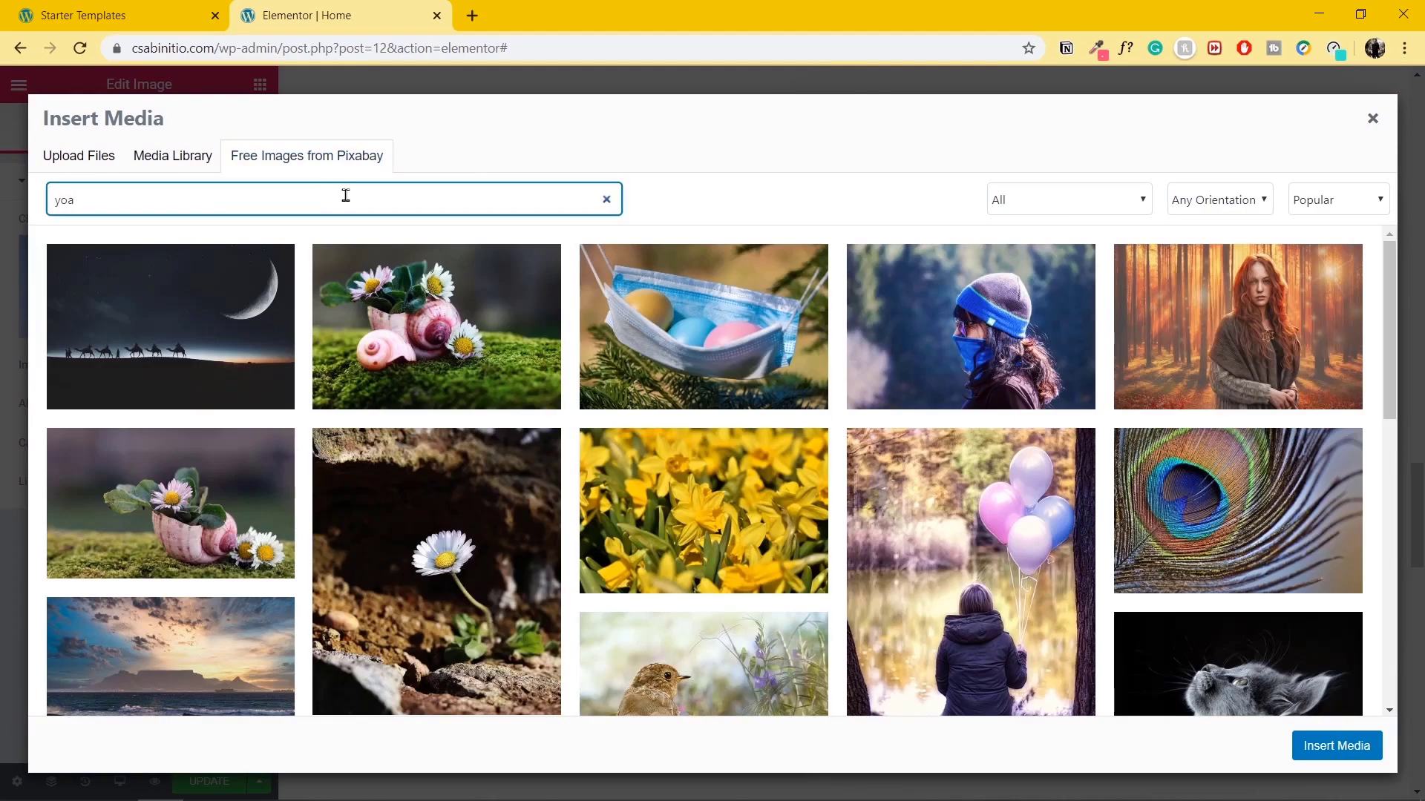
type("ga")
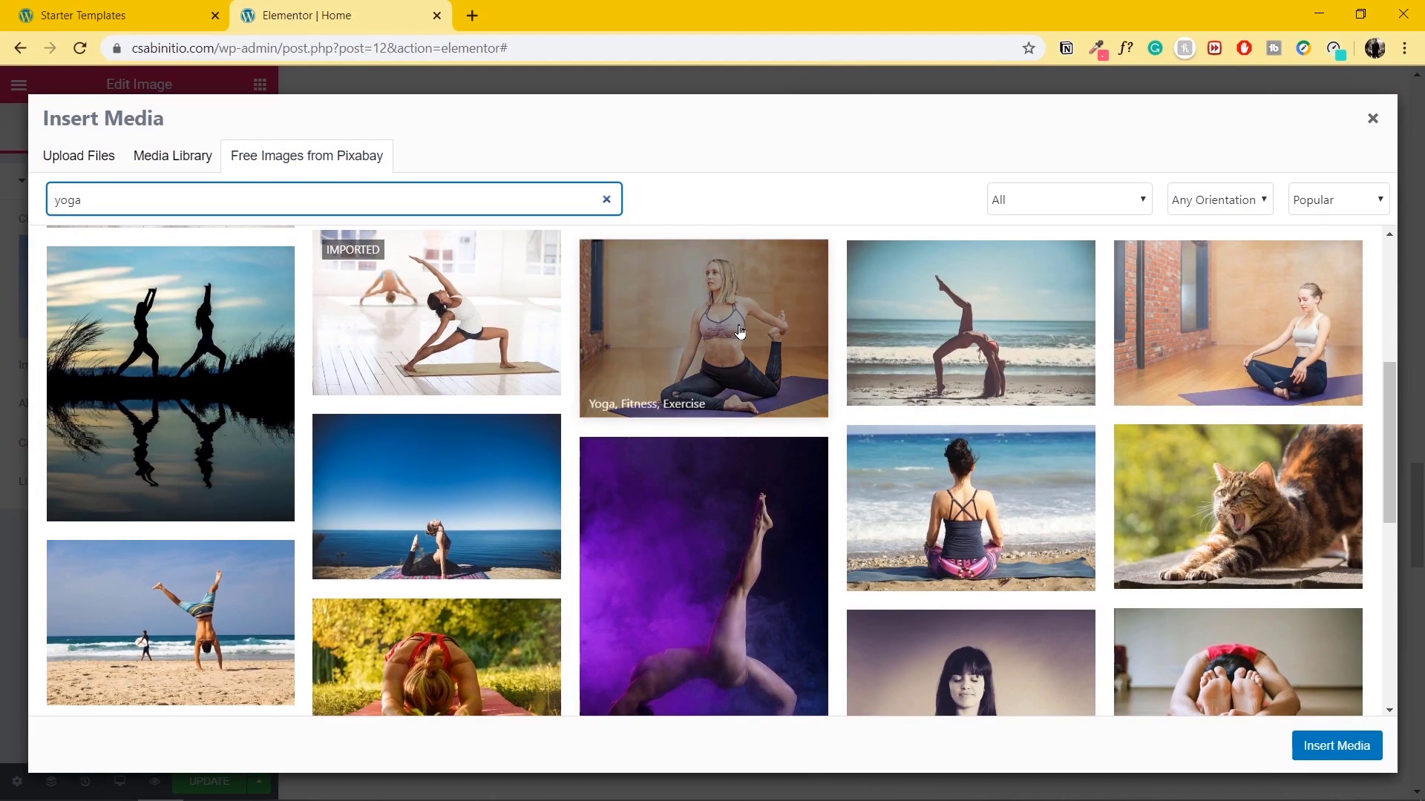
left_click(740, 332)
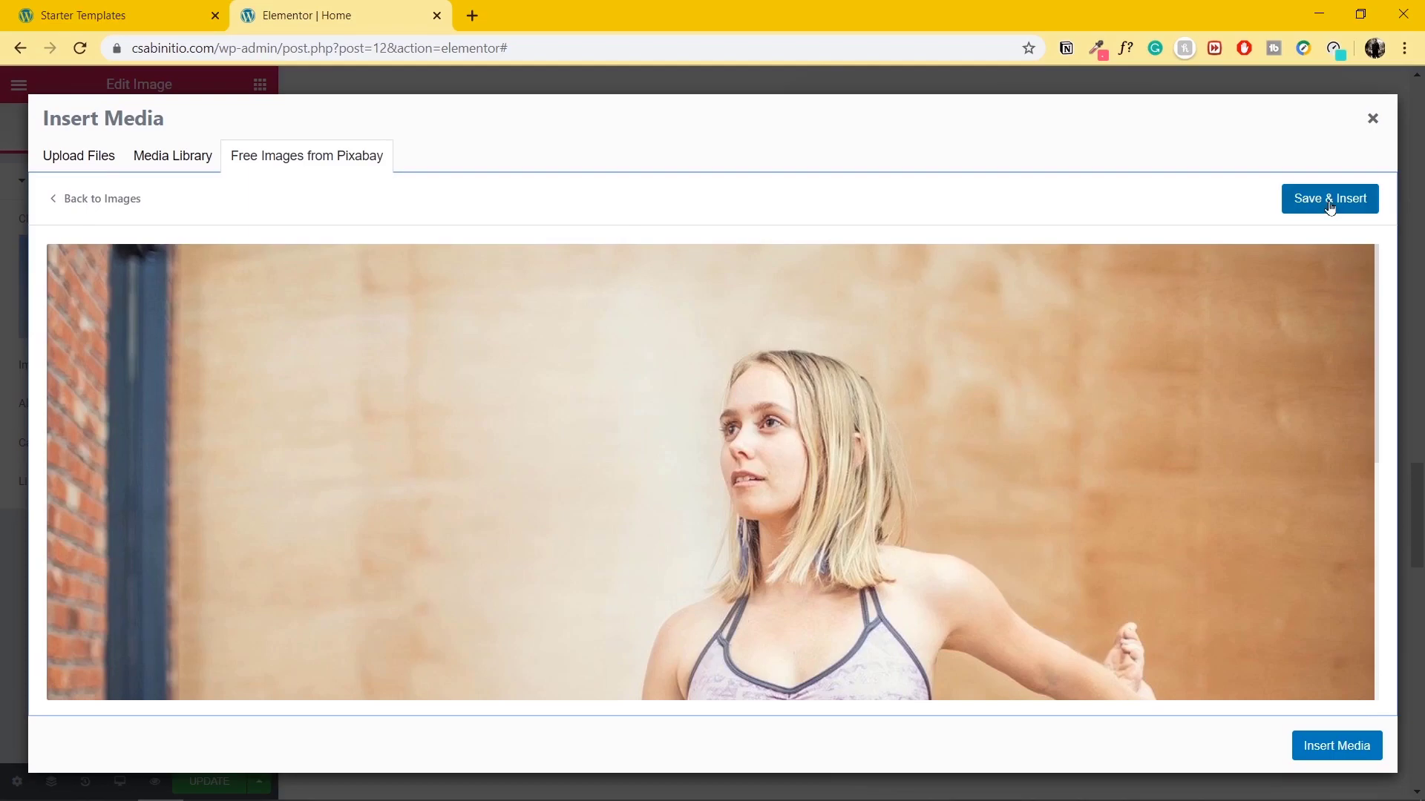
left_click(1330, 204)
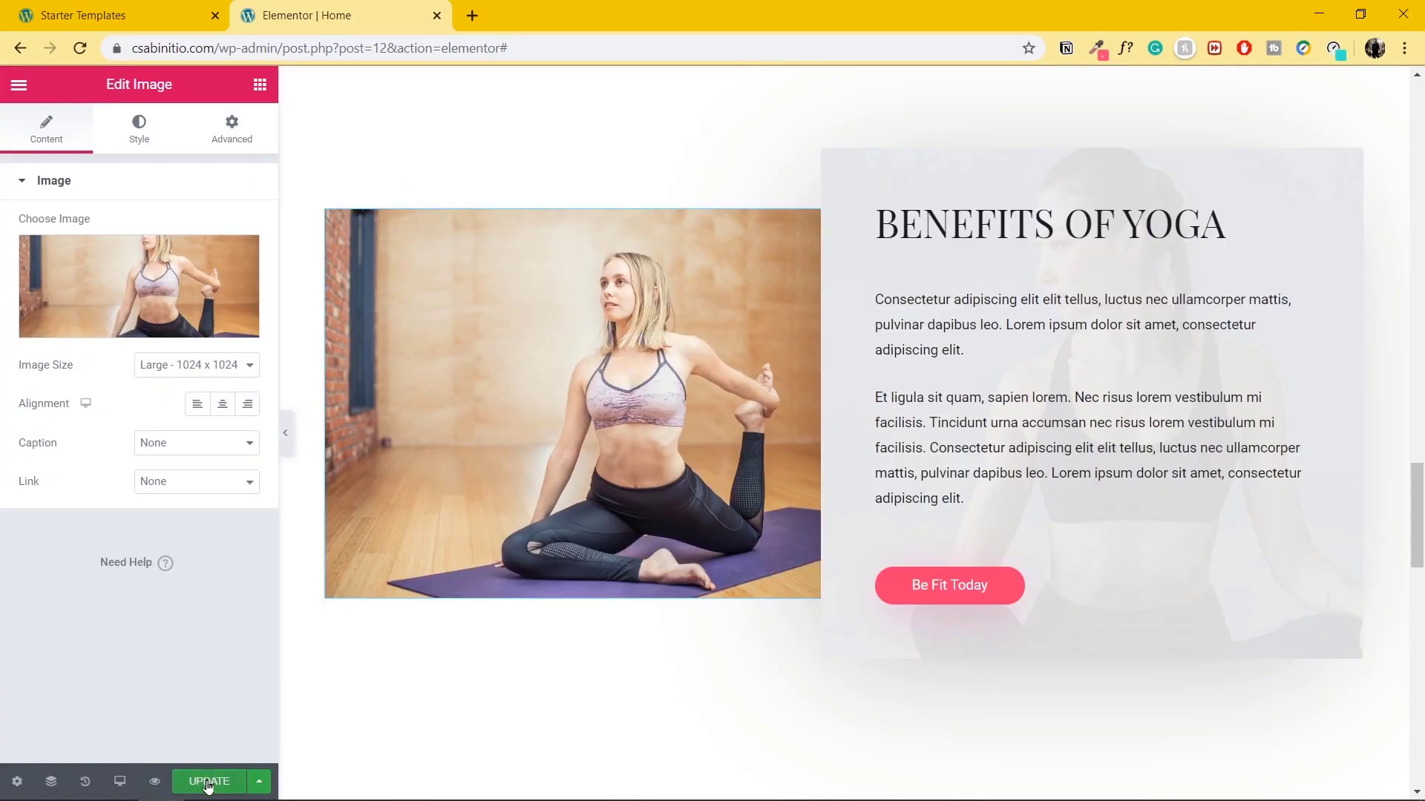
left_click(208, 785)
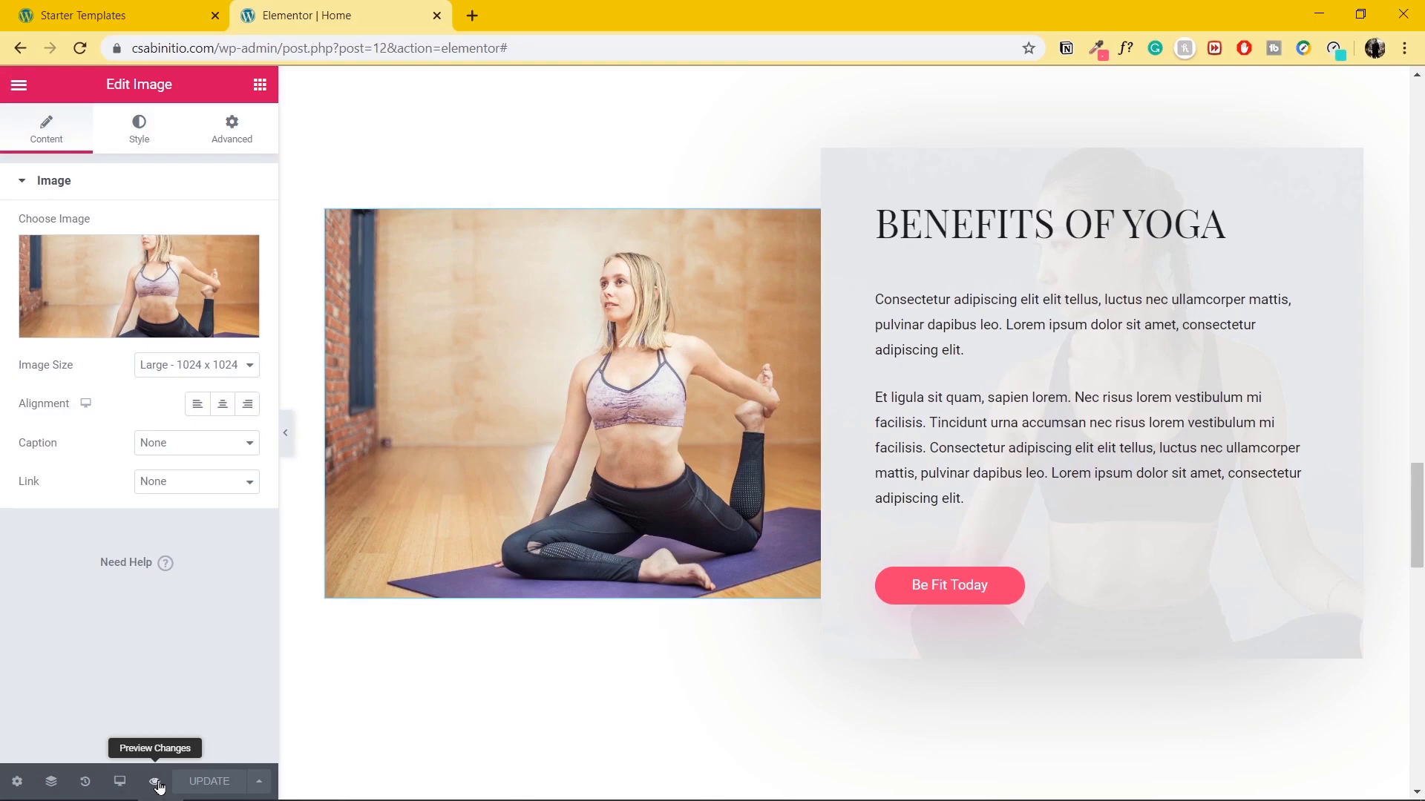
Preview the homepage in a new tab and scroll through the hero and Benefits sections.
left_click(156, 782)
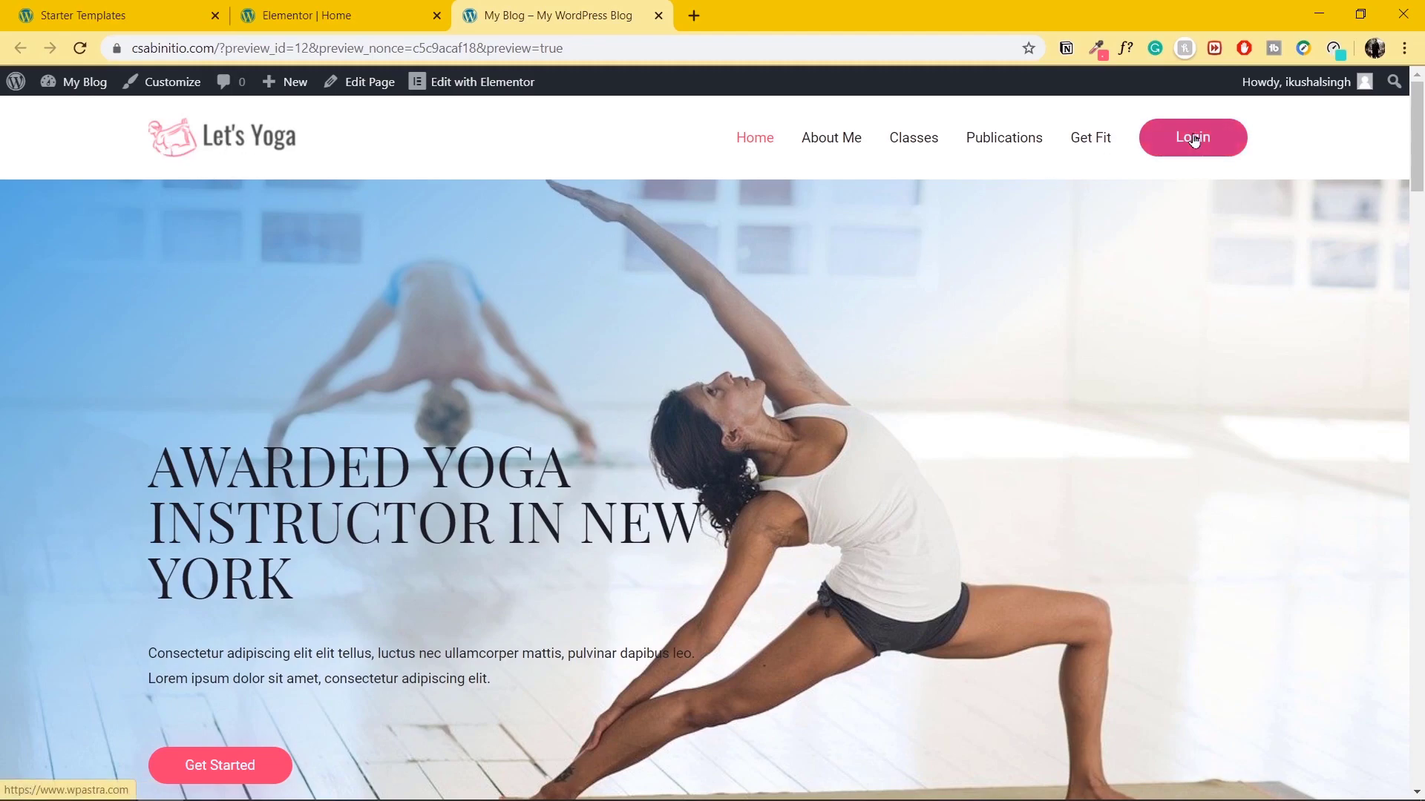
scroll(974, 505, "down", 1)
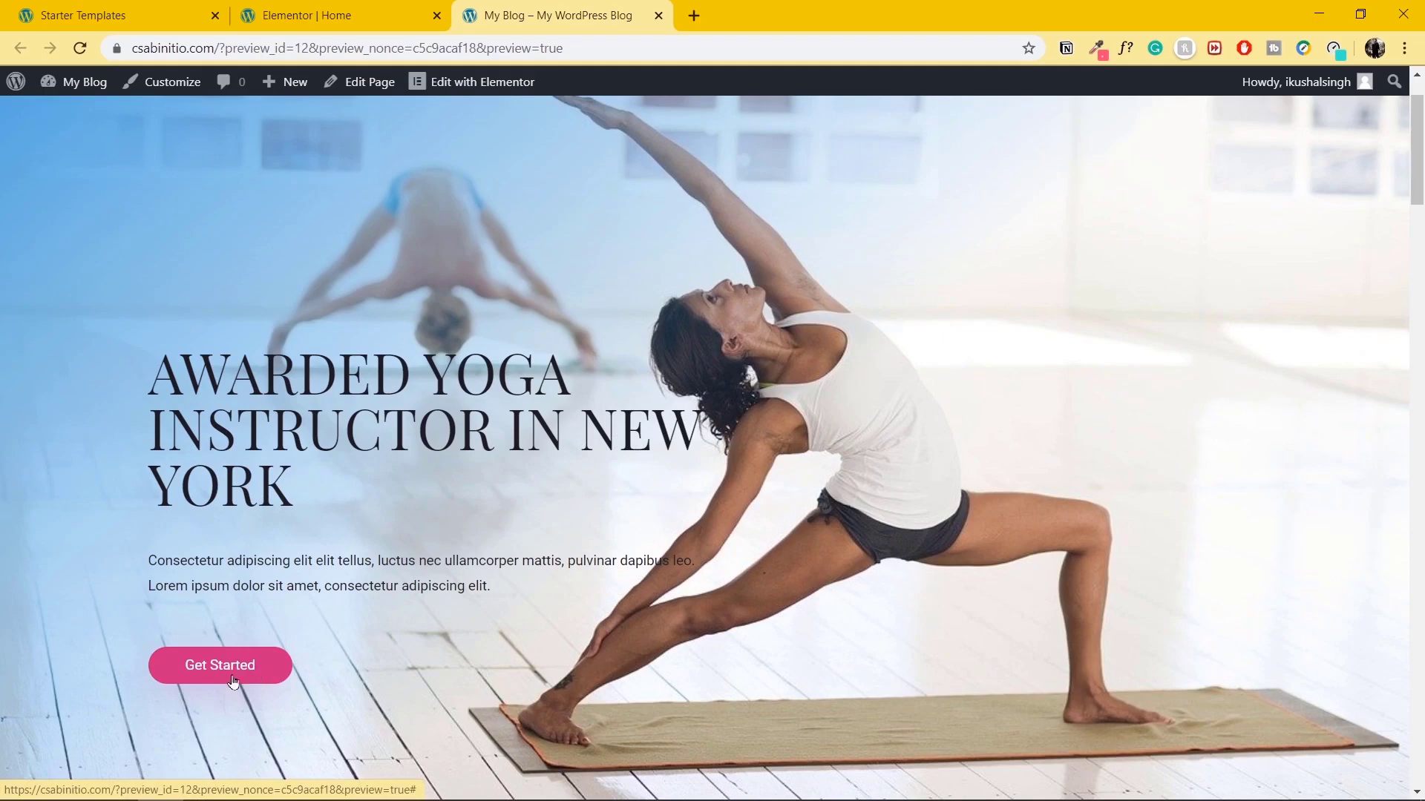
scroll(638, 563, "down", 7)
scroll(644, 569, "down", 15)
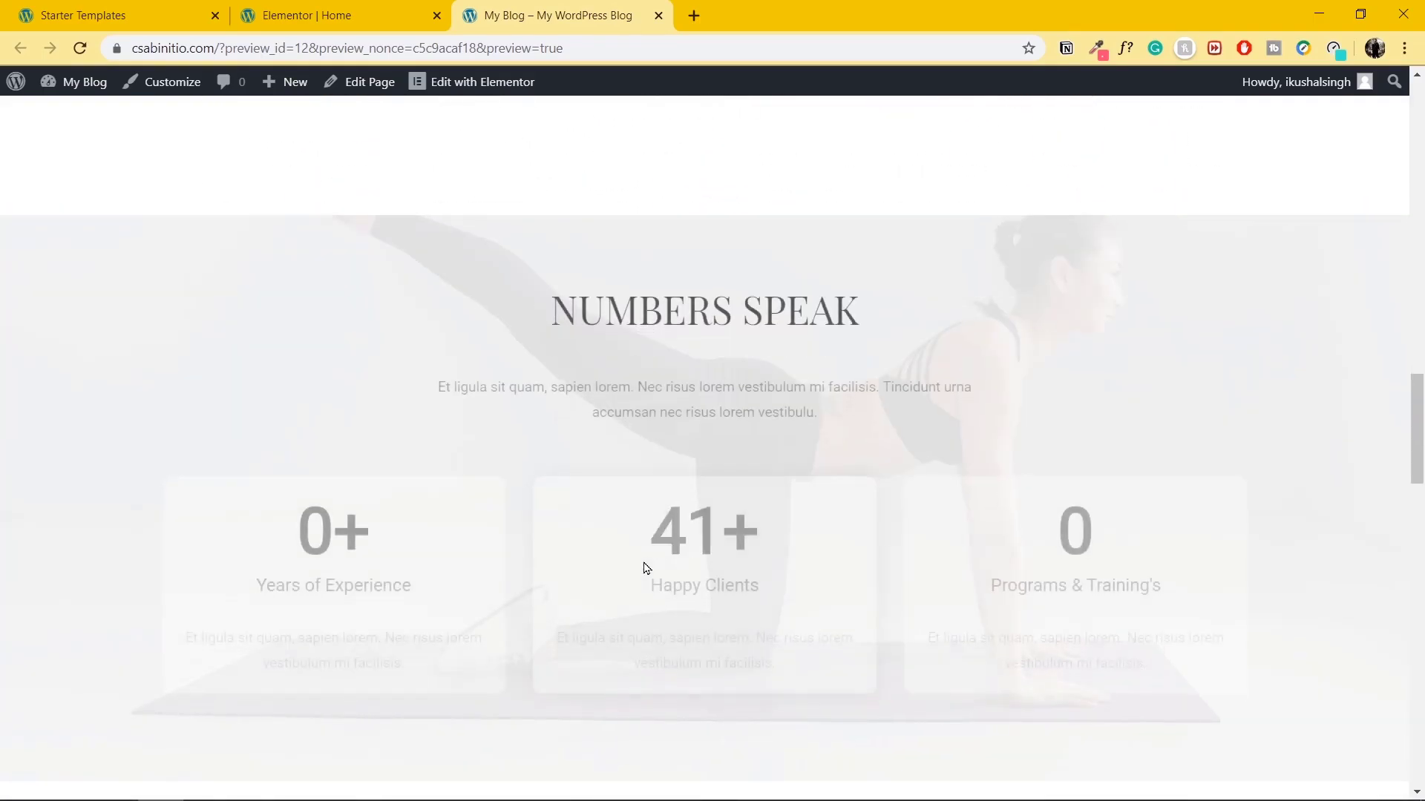